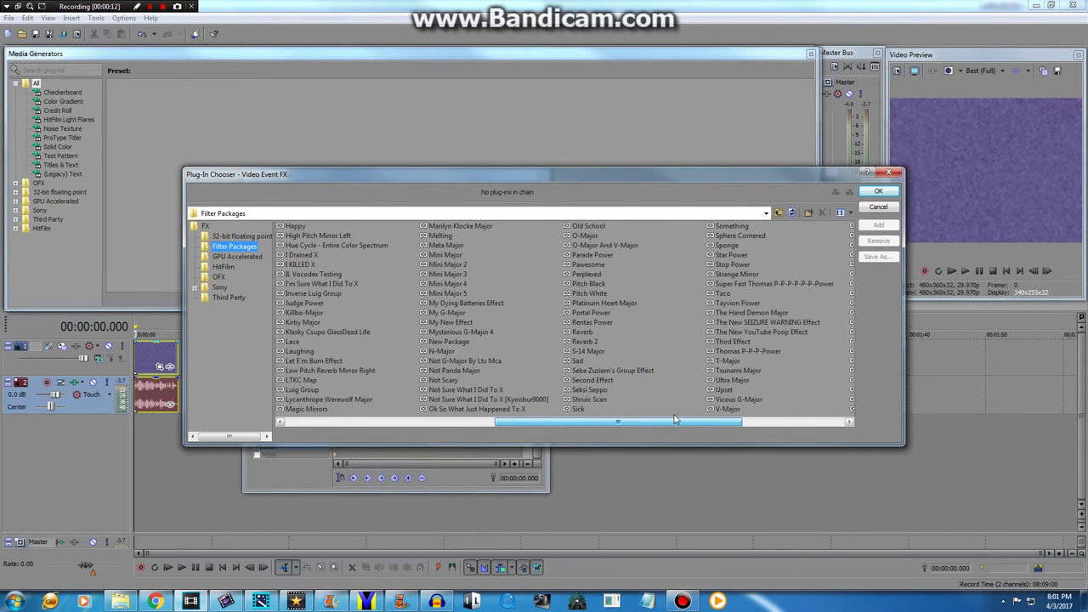
# - Add the "I'm Sure What I Did To X" filter package to the first video clip and flip it horizontally in Pan/Crop
pyautogui.doubleClick(321, 283)
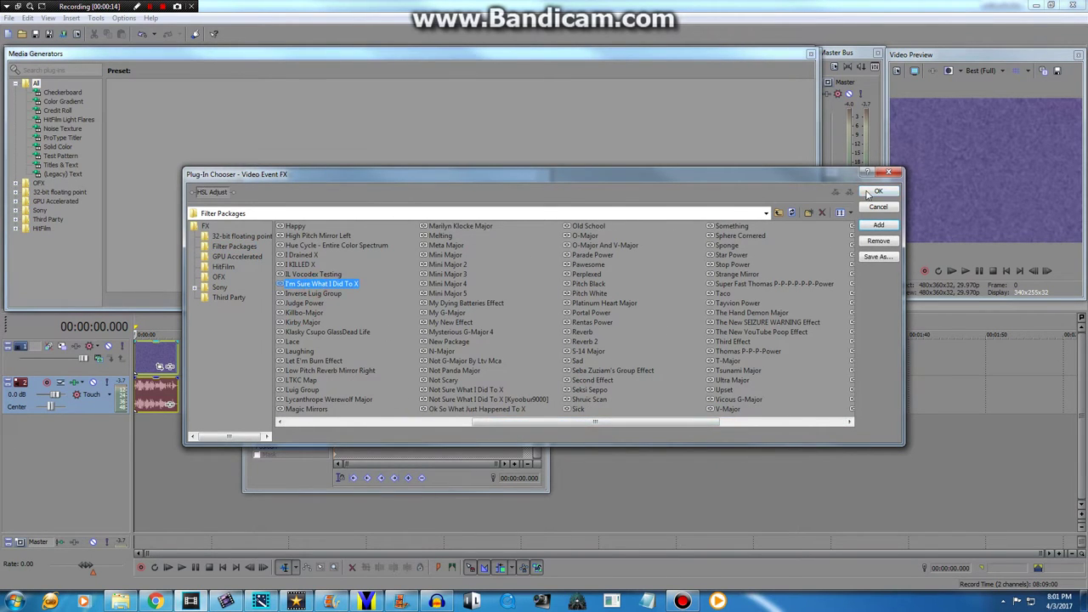
pyautogui.click(876, 192)
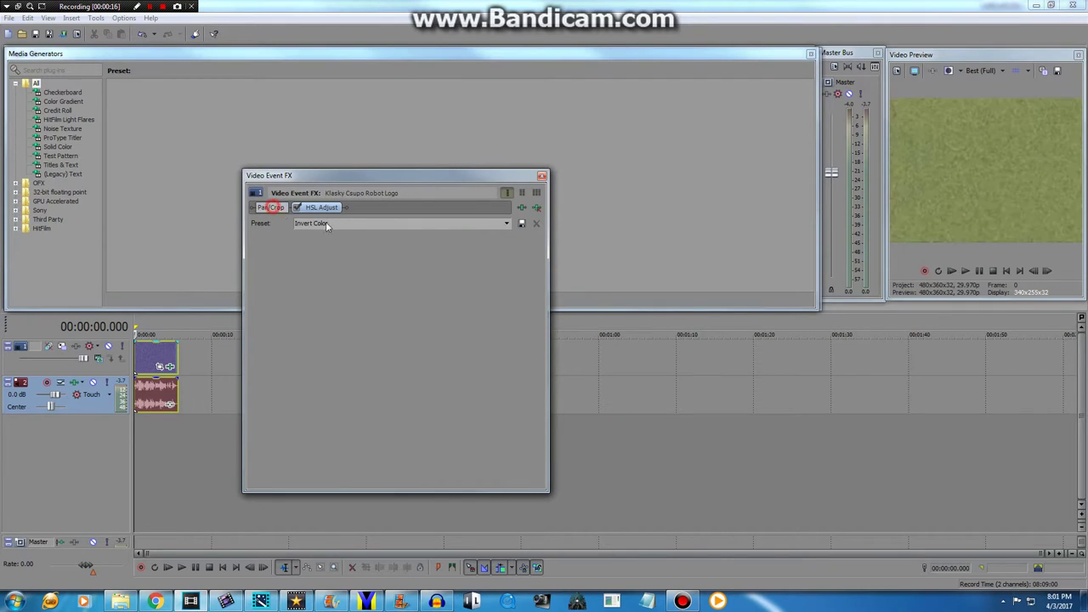
pyautogui.click(270, 207)
pyautogui.rightClick(450, 295)
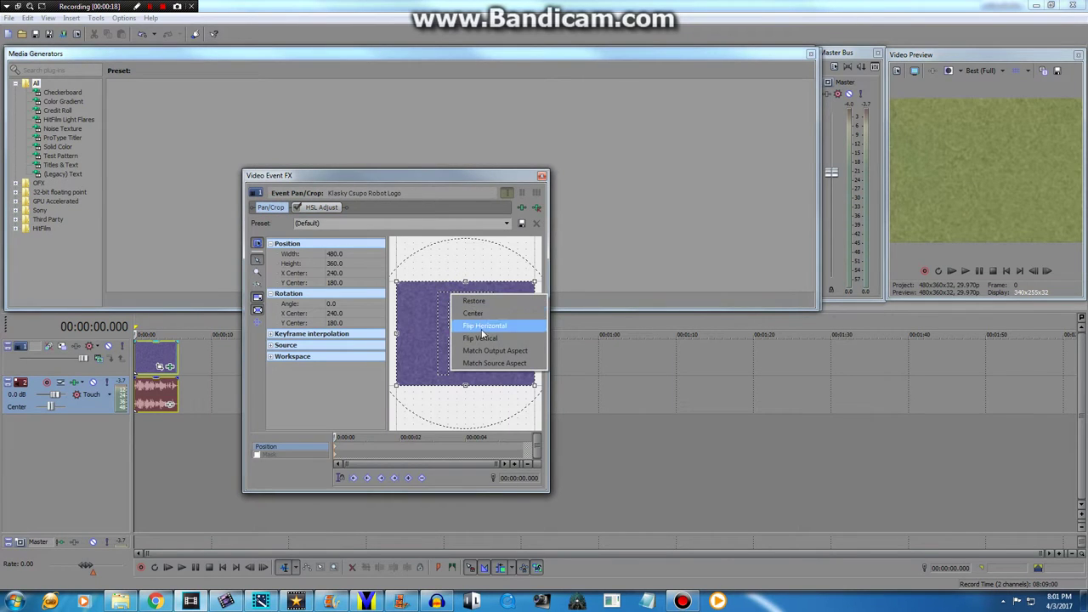
pyautogui.click(481, 331)
pyautogui.click(541, 175)
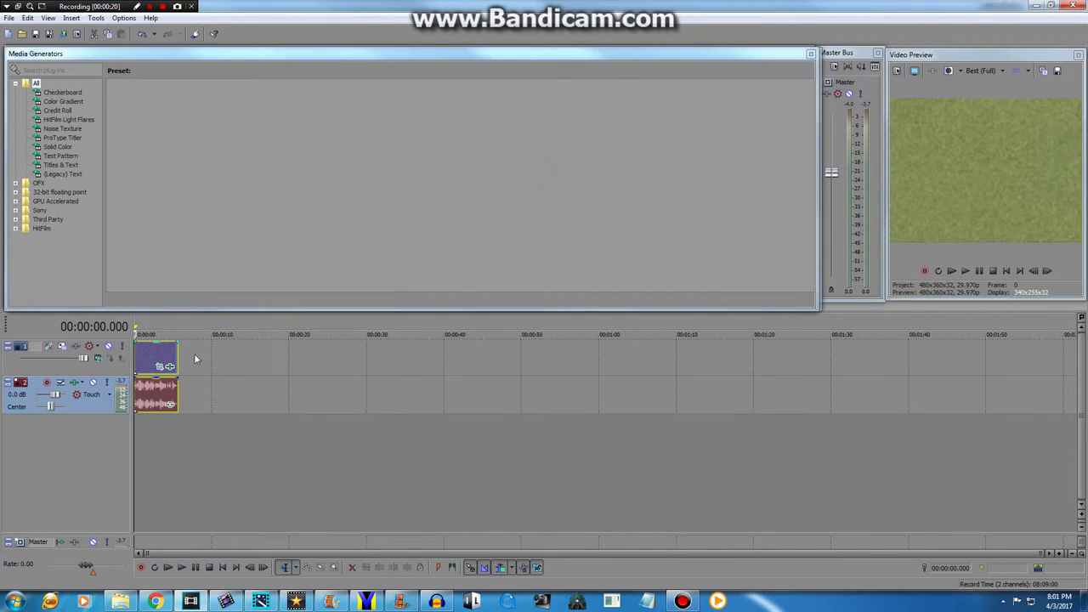
# - Apply the "I'm Sure What I Did To X" FX package to the first clip's audio event
pyautogui.click(170, 404)
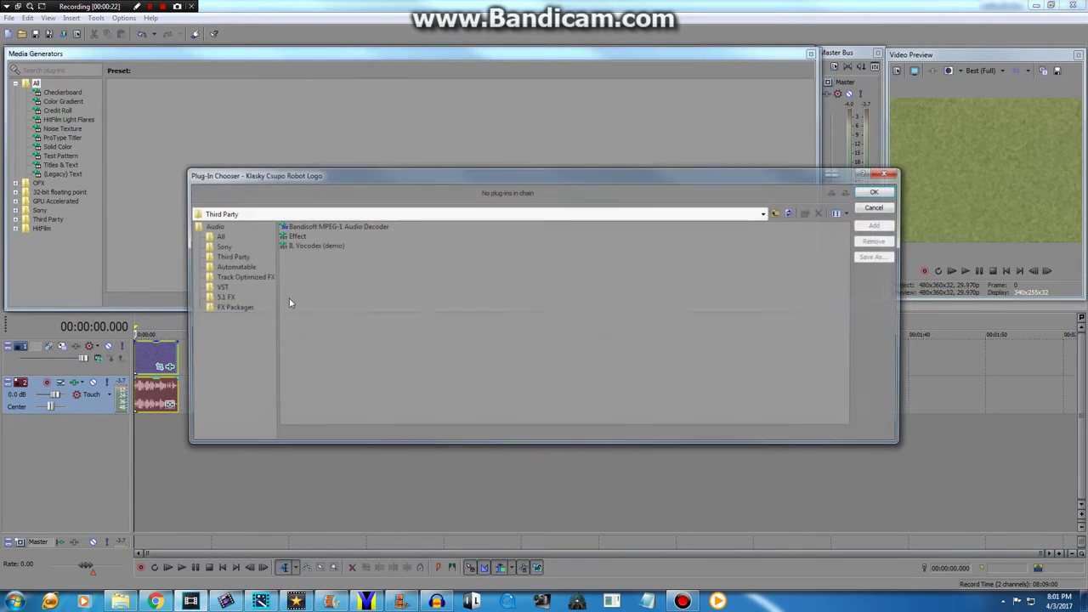
pyautogui.click(220, 309)
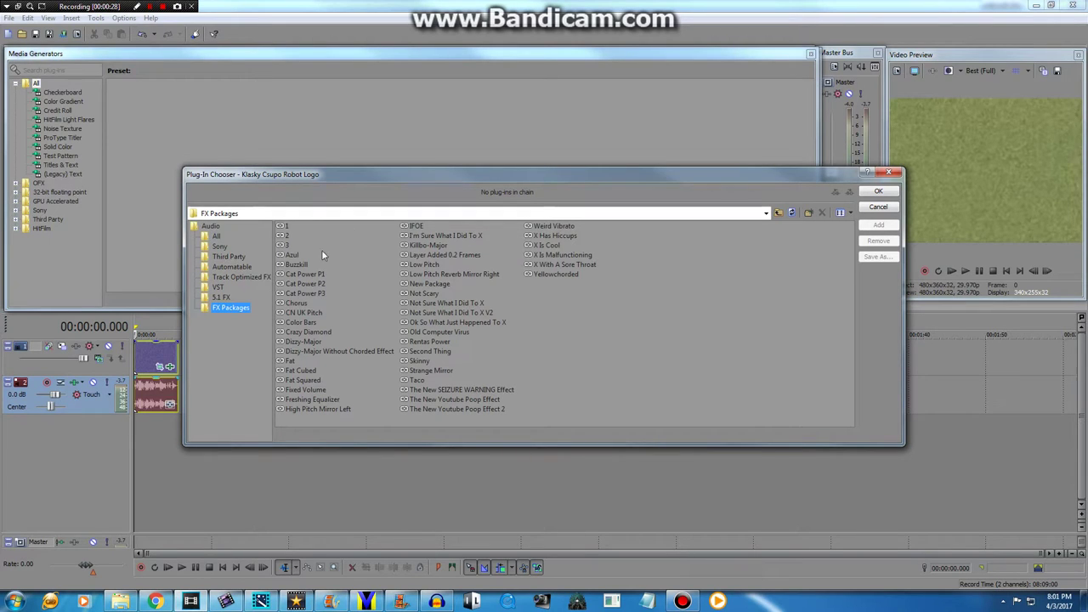
pyautogui.doubleClick(420, 247)
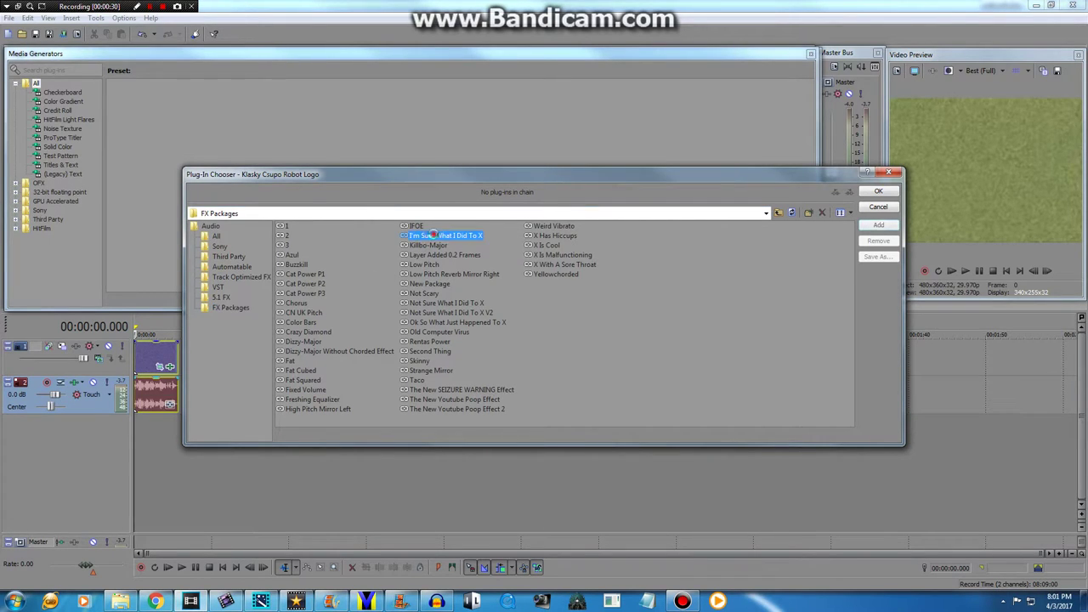
pyautogui.click(878, 192)
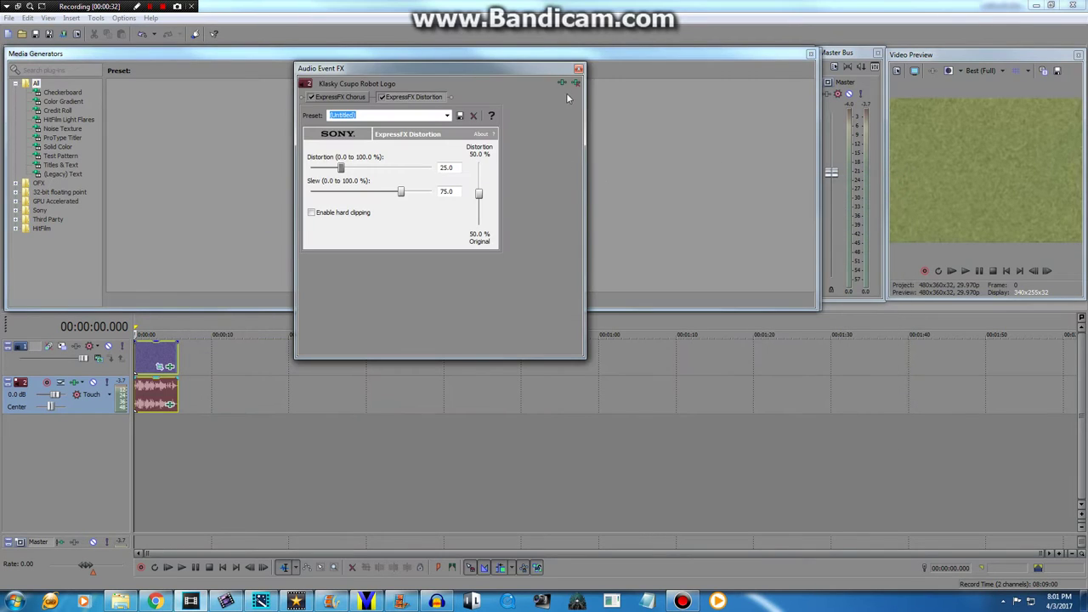
pyautogui.click(577, 69)
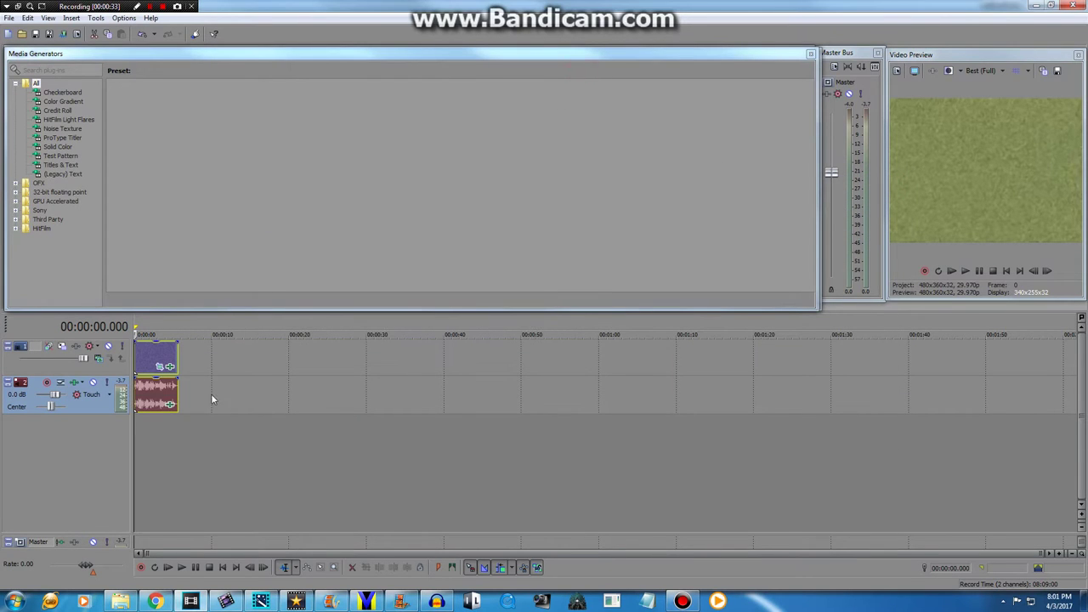
# - Bring another Klasky Csupo Robot Logo clip from the file explorer onto the timeline, directly after the first clip
pyautogui.click(120, 601)
pyautogui.moveTo(604, 102); pyautogui.dragTo(943, 102)
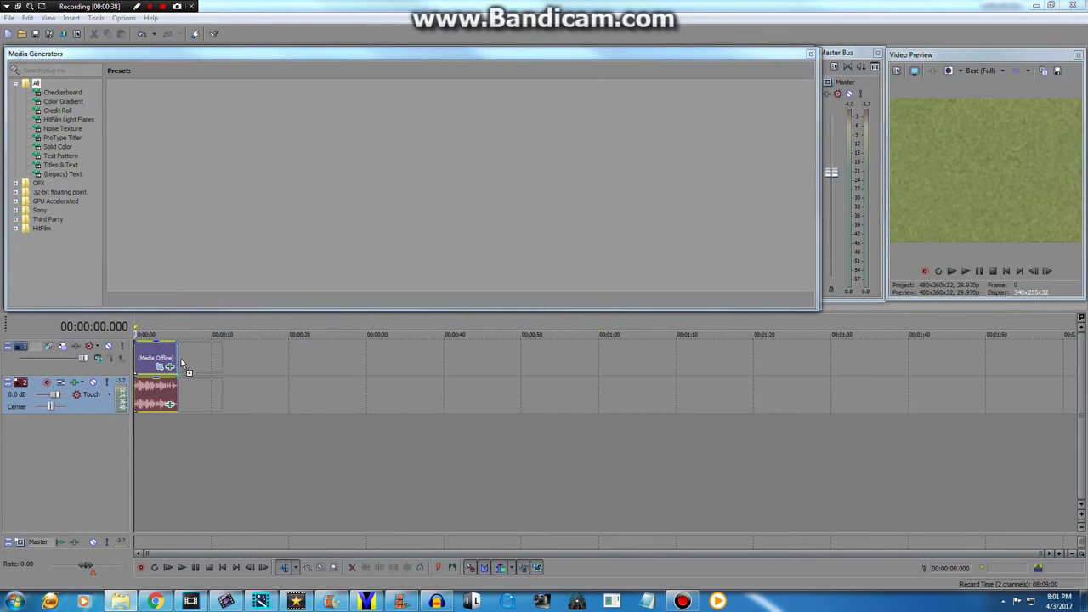
pyautogui.moveTo(181, 363); pyautogui.dragTo(216, 367)
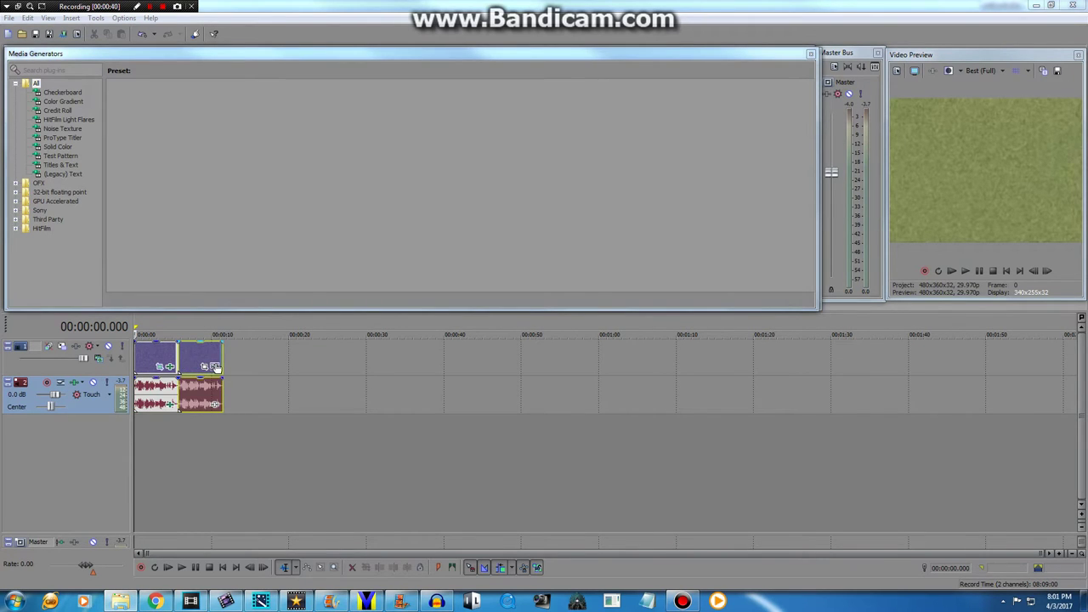
# - Add the Weird Vibrato filter package to the second video clip and open that clip's Pan/Crop settings
pyautogui.click(215, 367)
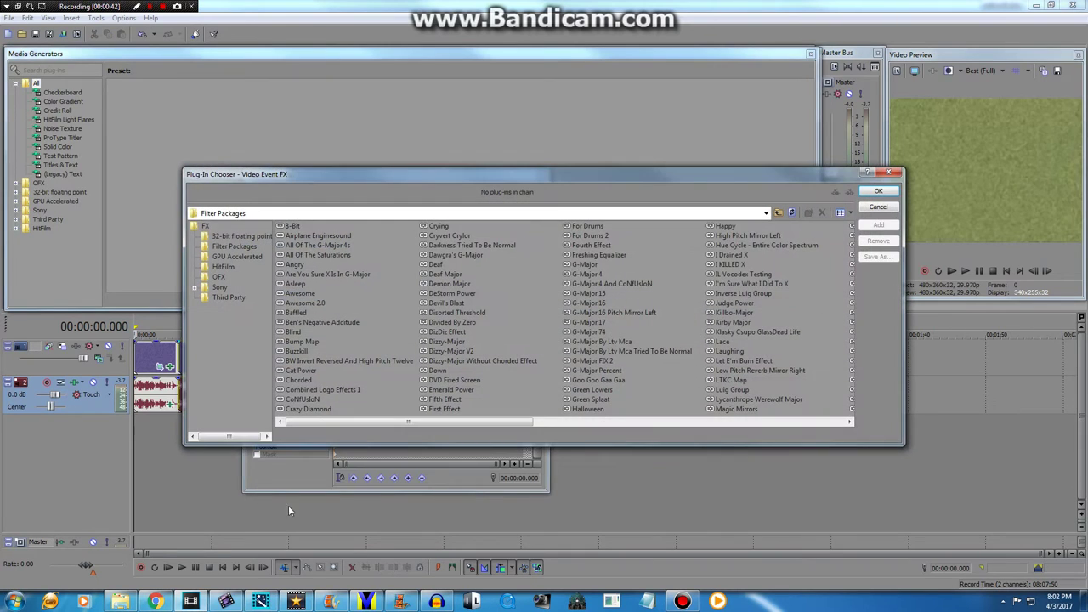
pyautogui.moveTo(520, 421); pyautogui.dragTo(841, 425)
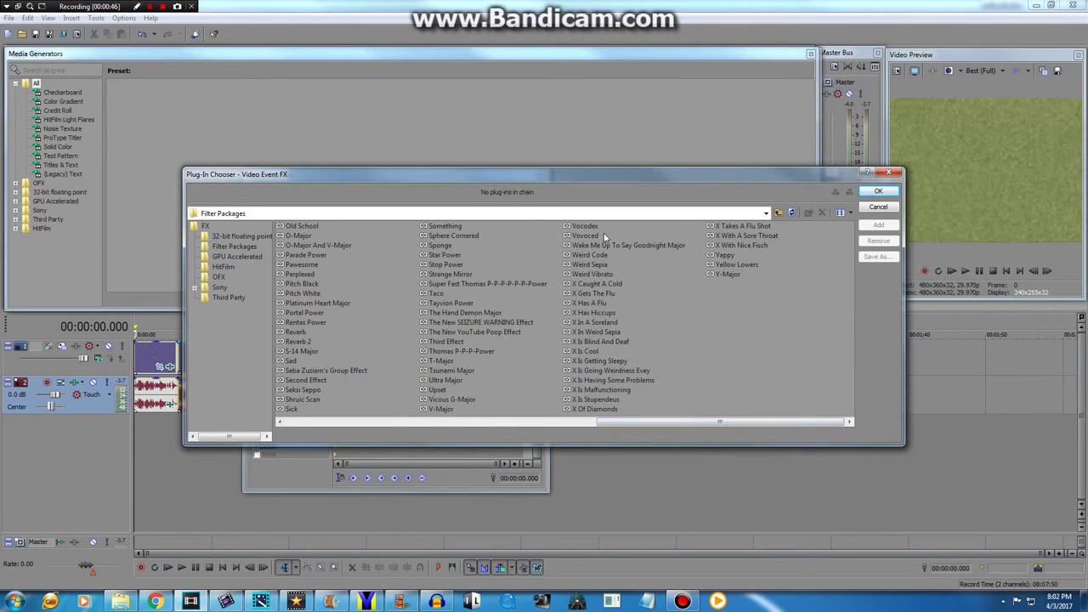
pyautogui.doubleClick(592, 274)
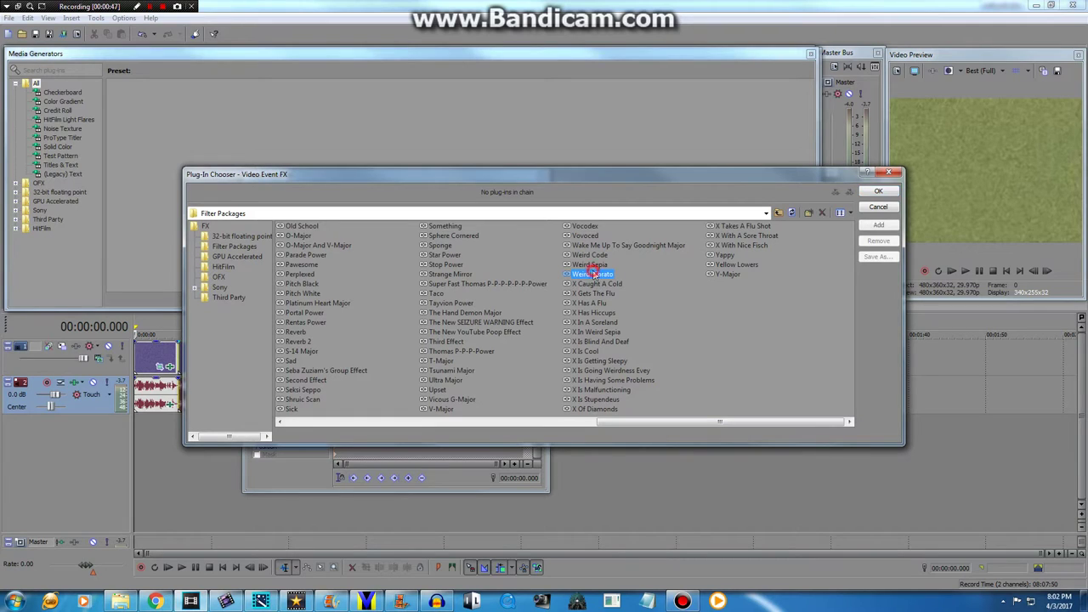
pyautogui.click(878, 191)
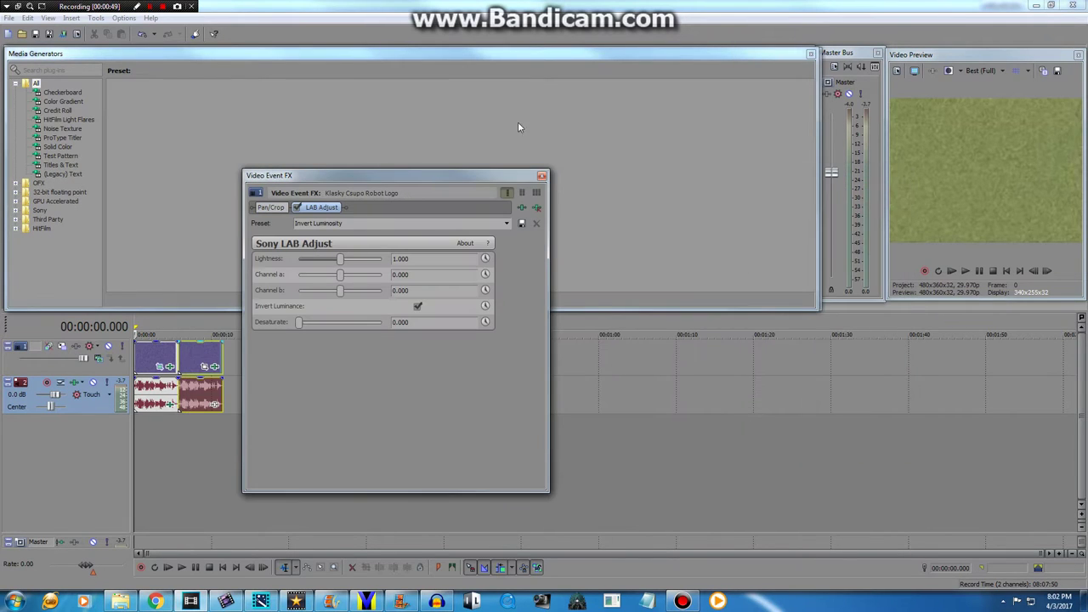
pyautogui.click(542, 177)
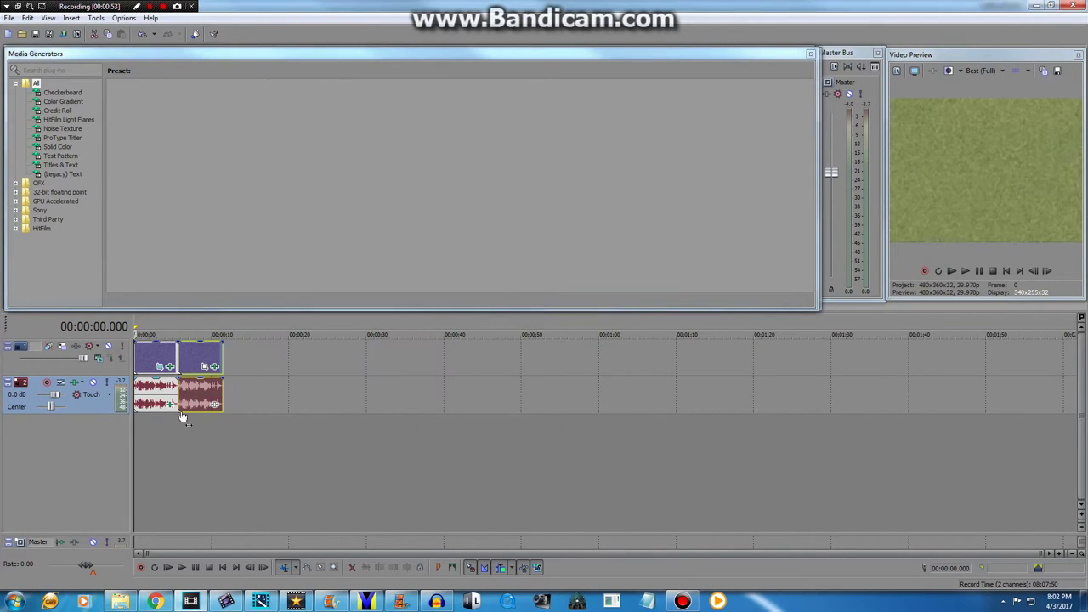
pyautogui.click(204, 366)
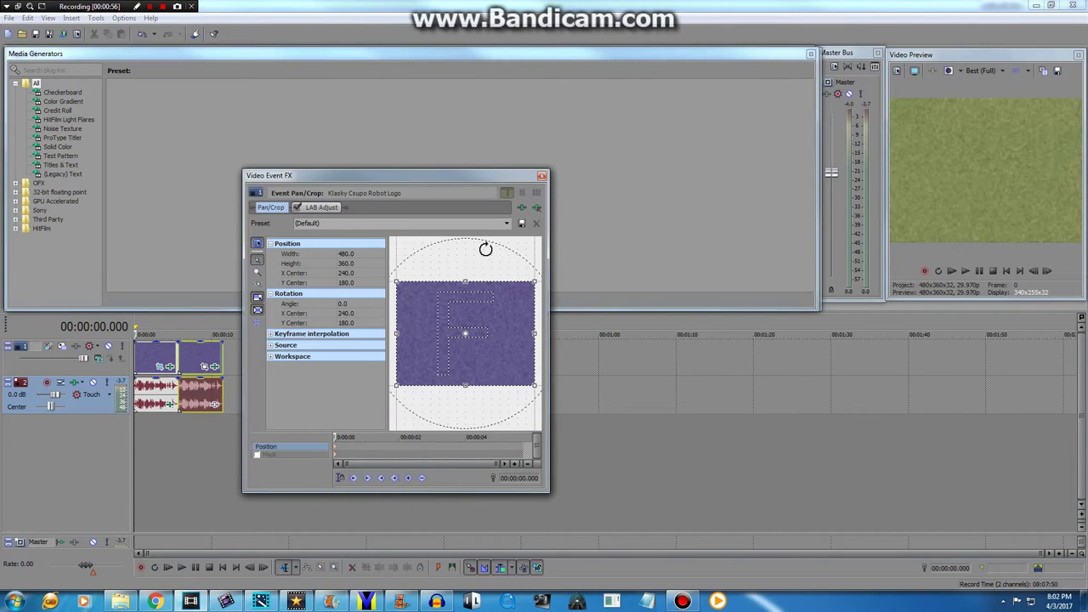
# - Launch a second Vegas Pro window and open the recent project The Crazy Watch of X.veg in it
pyautogui.rightClick(196, 601)
pyautogui.click(181, 544)
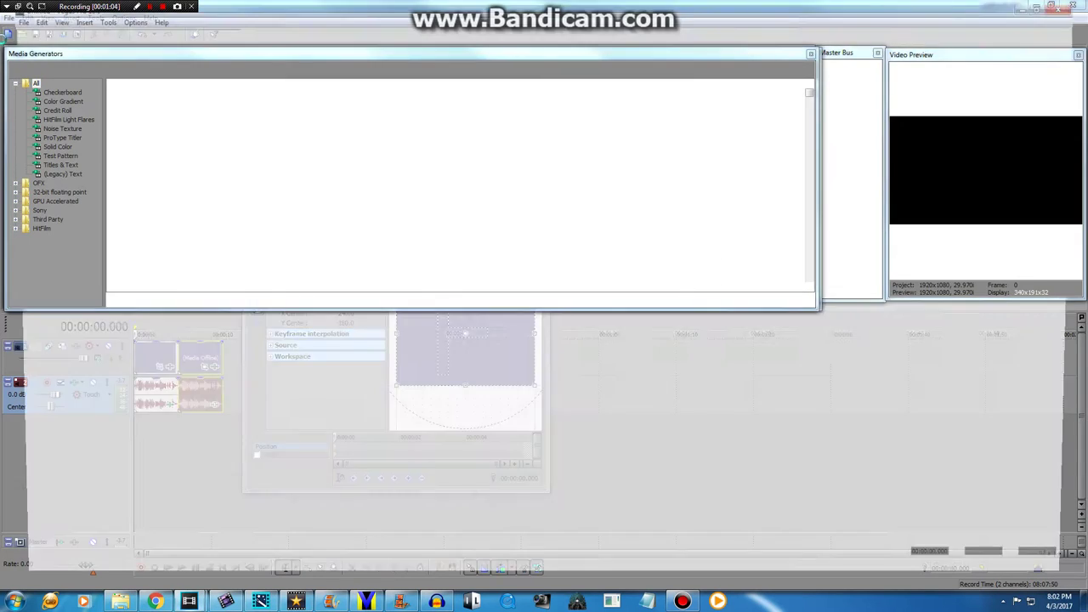
pyautogui.click(8, 18)
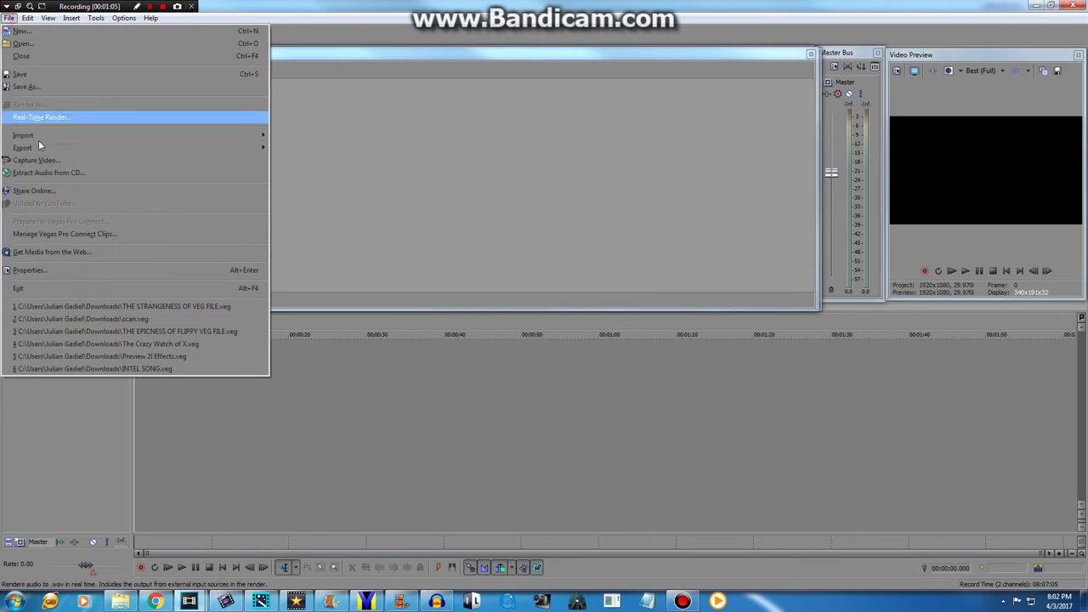
pyautogui.click(158, 343)
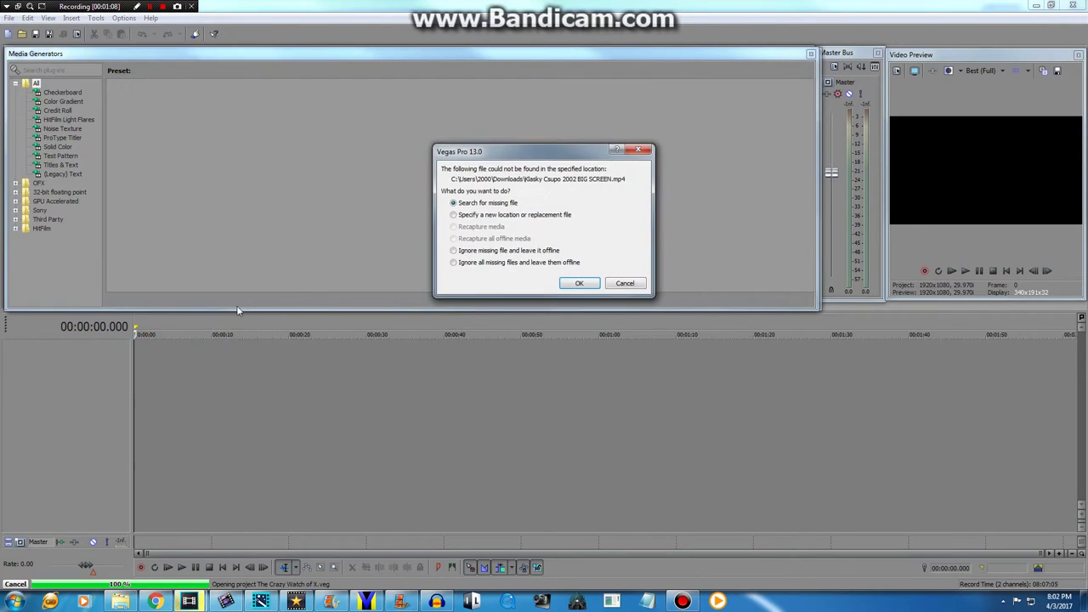
# - Replace the missing Klasky Csupo 2002 BIG SCREEN.mp4 with the Klasky Csupo Effects video from Downloads
pyautogui.click(494, 215)
pyautogui.click(579, 287)
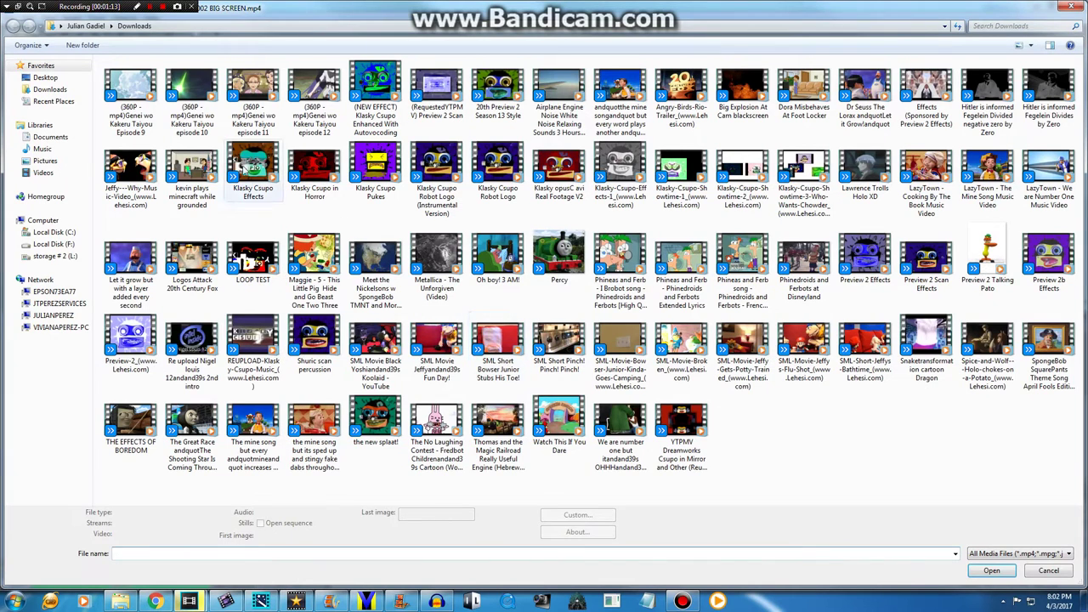
pyautogui.doubleClick(247, 165)
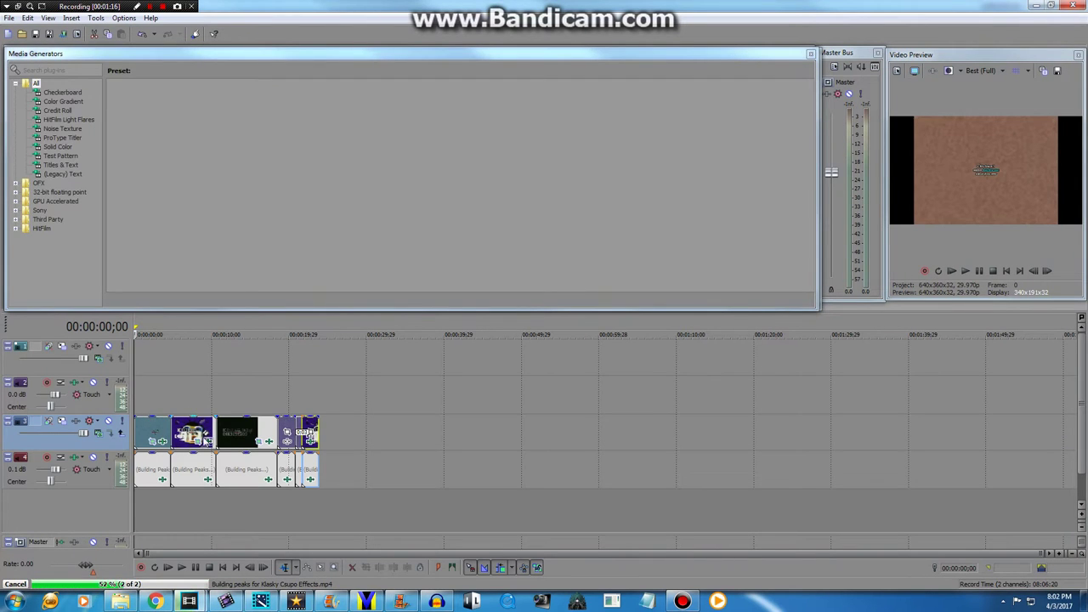
# - Examine the opening Pan/Crop keyframes of the second clip in The Crazy Watch of X.veg and compare them with the untitled project
pyautogui.click(207, 441)
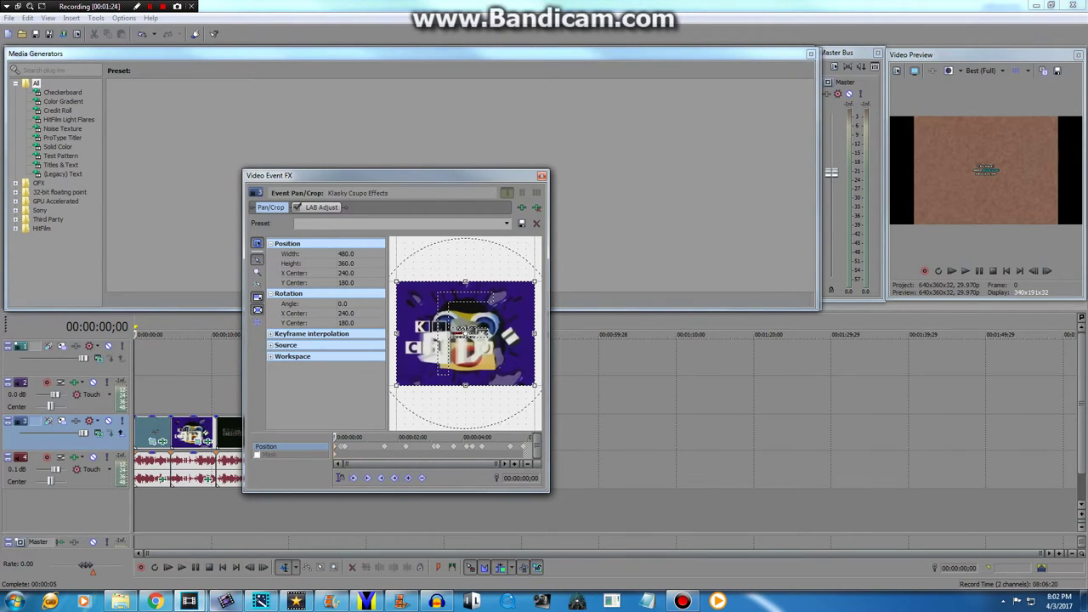
pyautogui.moveTo(188, 600)
pyautogui.click(167, 555)
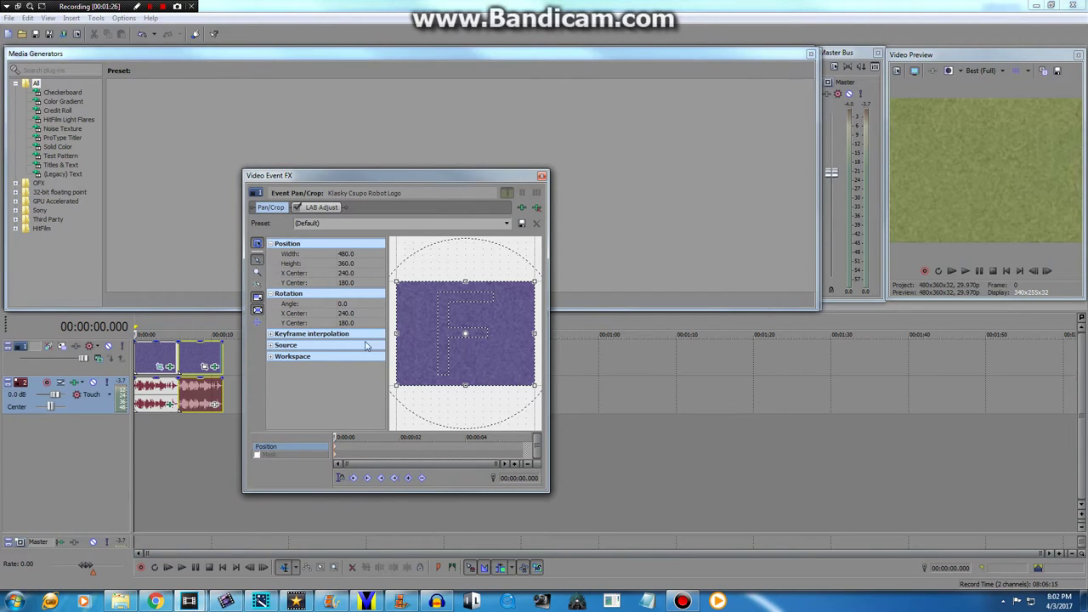
pyautogui.click(189, 601)
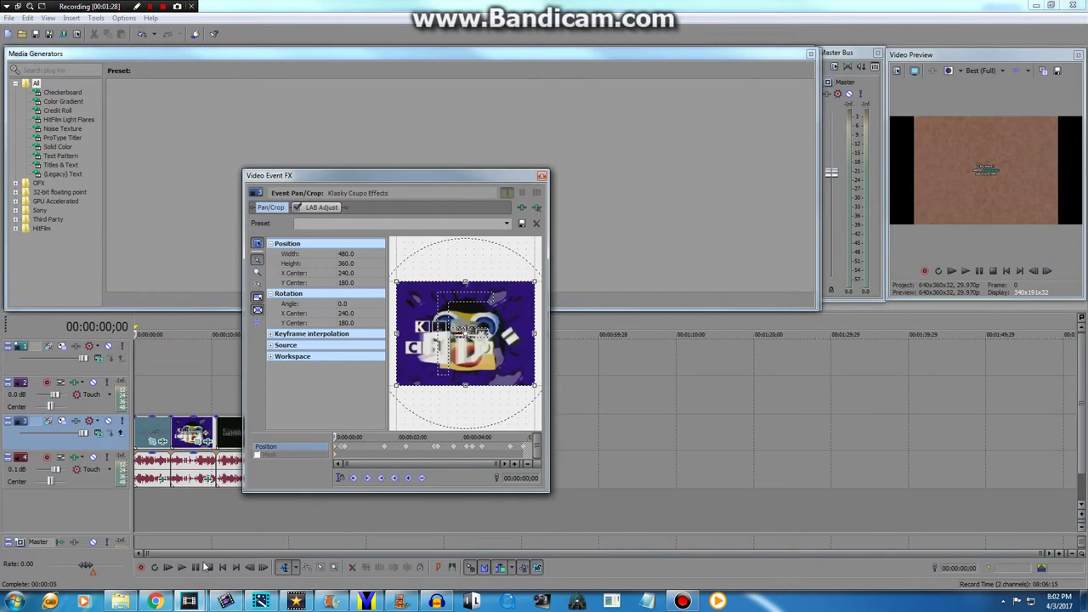
pyautogui.click(337, 451)
pyautogui.click(340, 450)
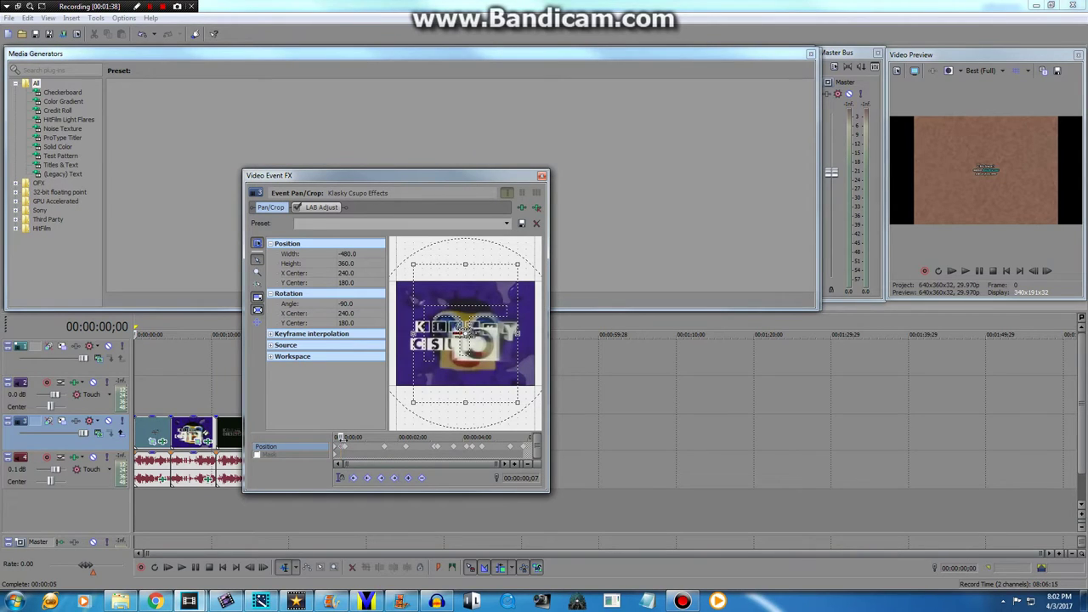
pyautogui.click(340, 438)
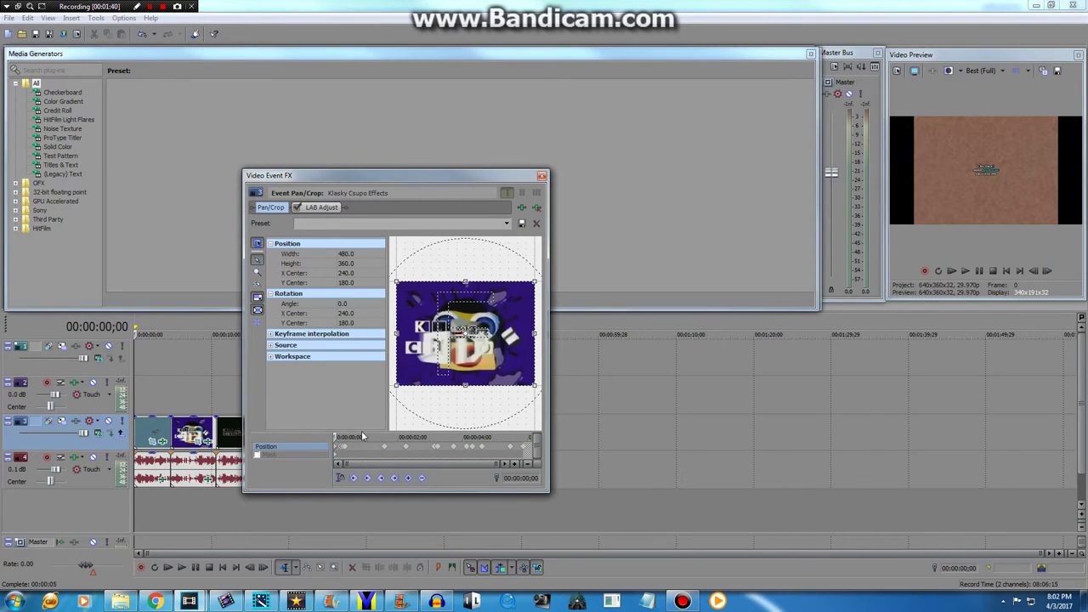
pyautogui.moveTo(189, 600)
pyautogui.click(176, 510)
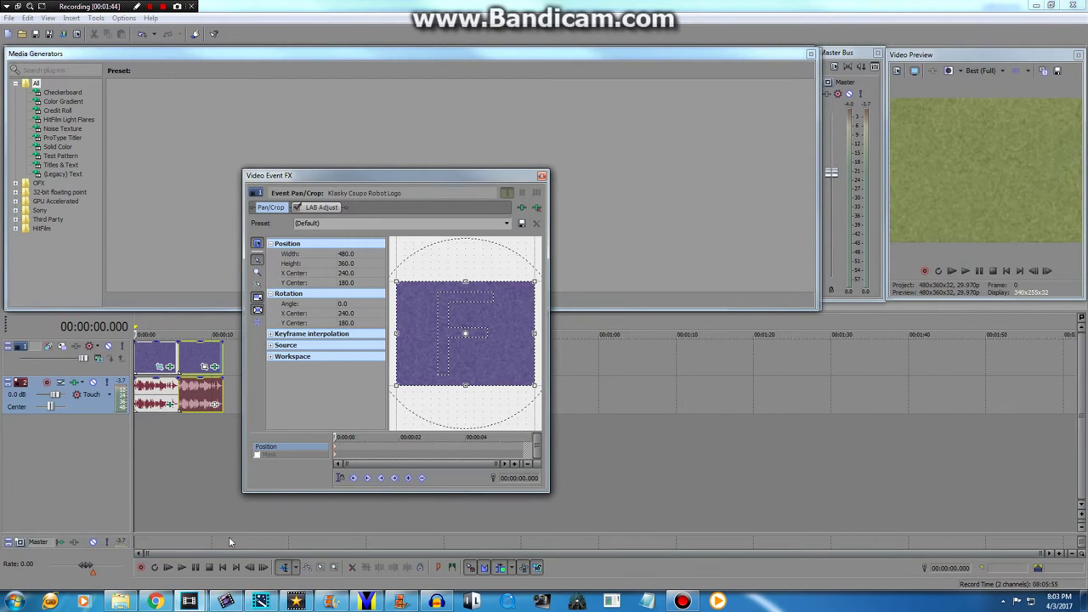
pyautogui.moveTo(189, 601)
pyautogui.click(251, 535)
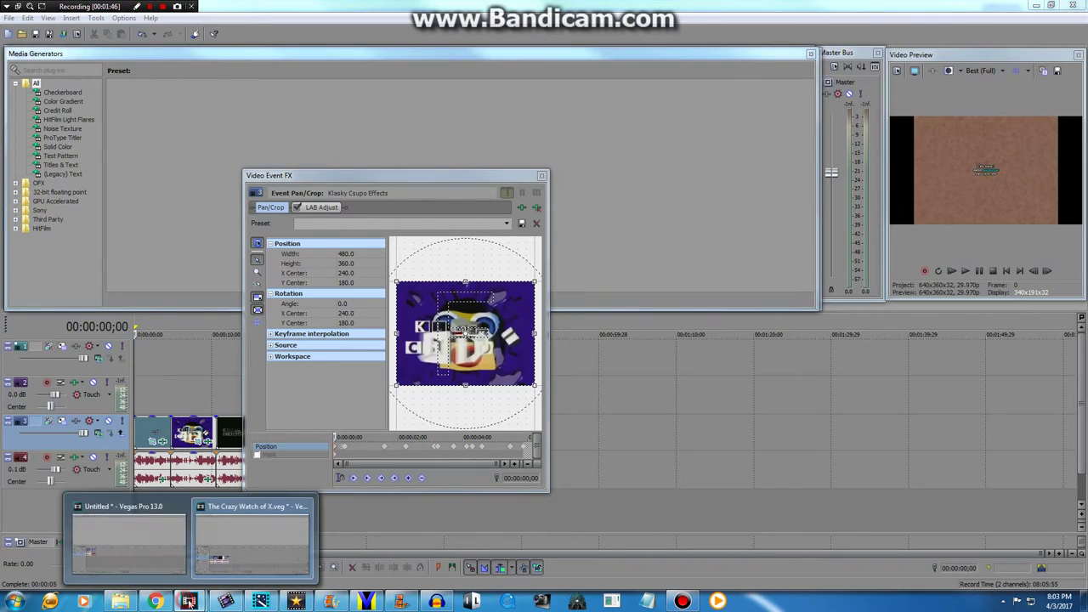
# - Switch to the untitled project and apply the Weird Vibrato Pan/Crop preset at the start of the second clip
pyautogui.click(146, 539)
pyautogui.moveTo(334, 436); pyautogui.dragTo(338, 437)
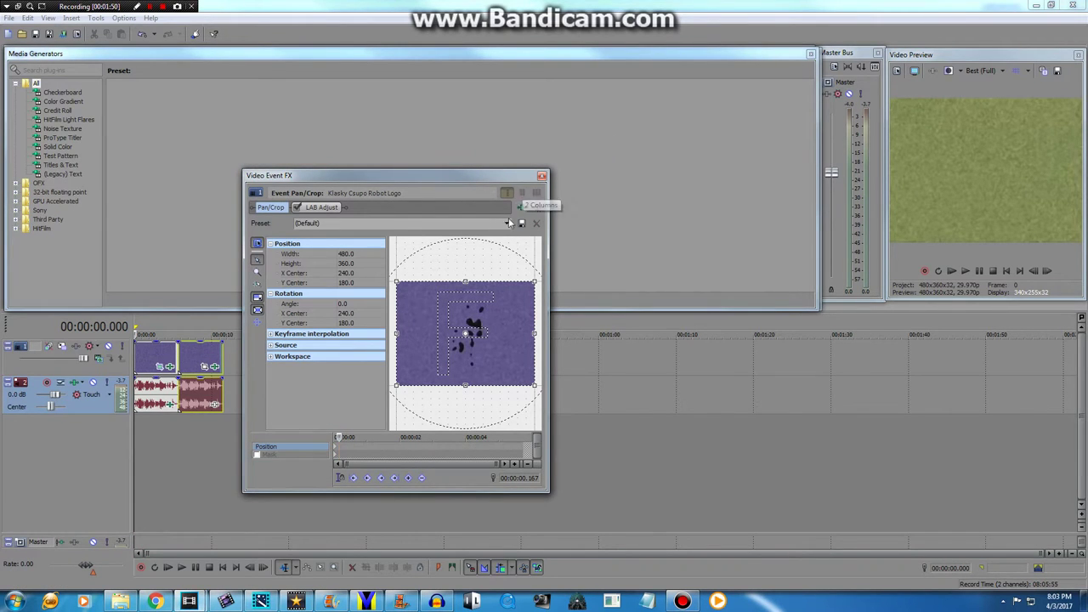
pyautogui.click(335, 445)
pyautogui.click(506, 224)
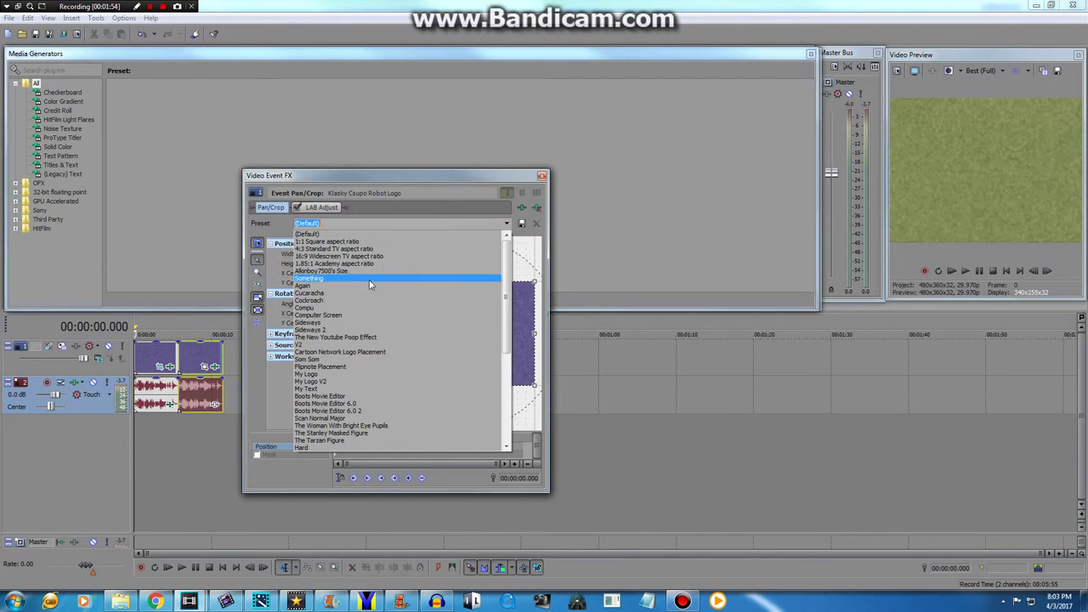
pyautogui.moveTo(508, 287); pyautogui.dragTo(502, 395)
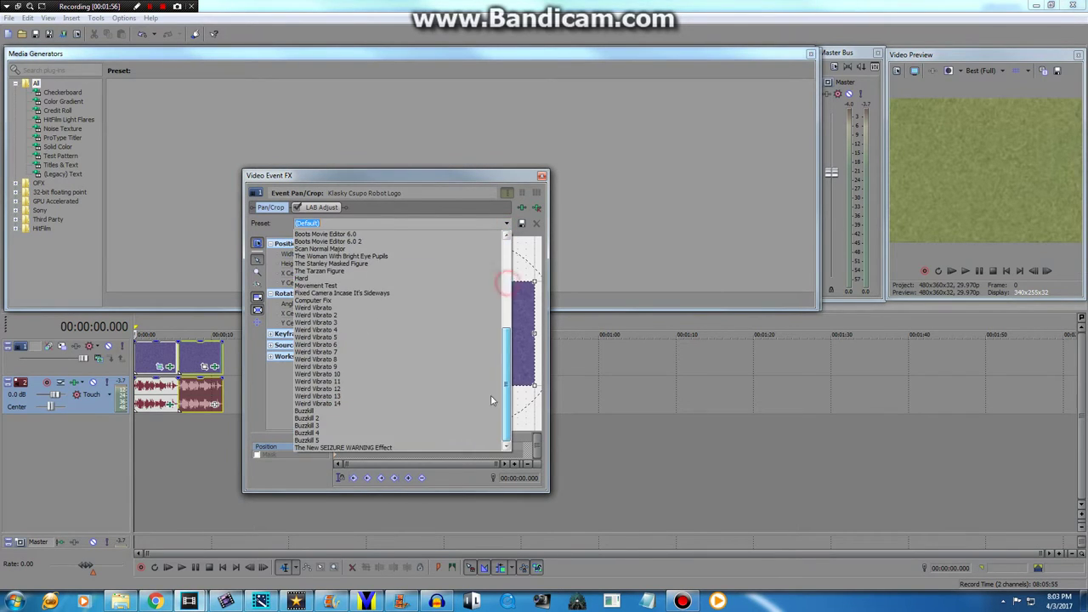
pyautogui.click(348, 307)
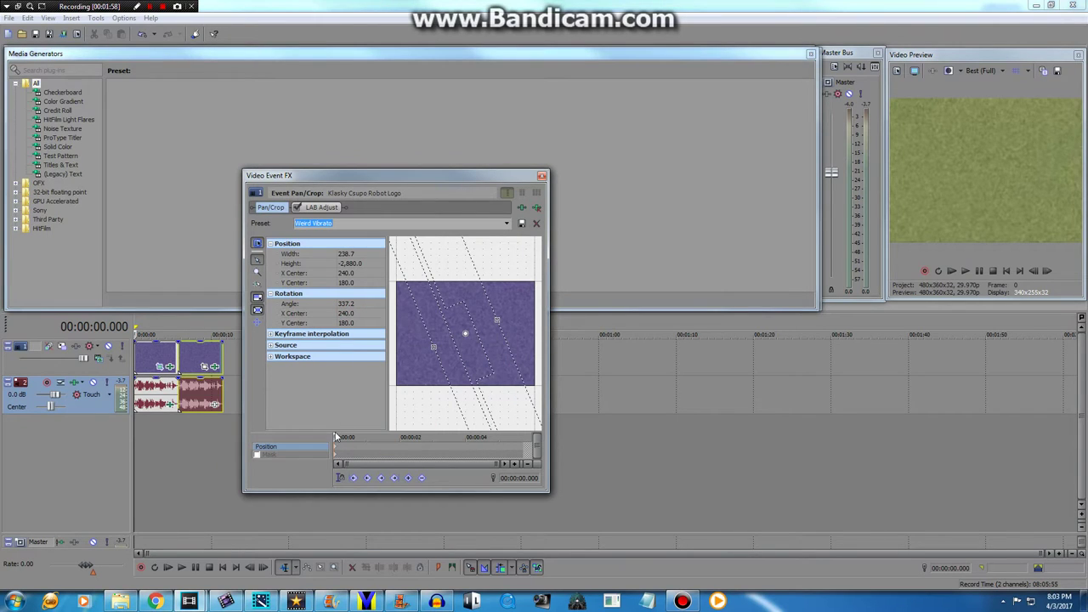
# - Add a Pan/Crop keyframe at 00:00:00.167 in the second clip using the Weird Vibrato 2 preset
pyautogui.moveTo(334, 437); pyautogui.dragTo(339, 437)
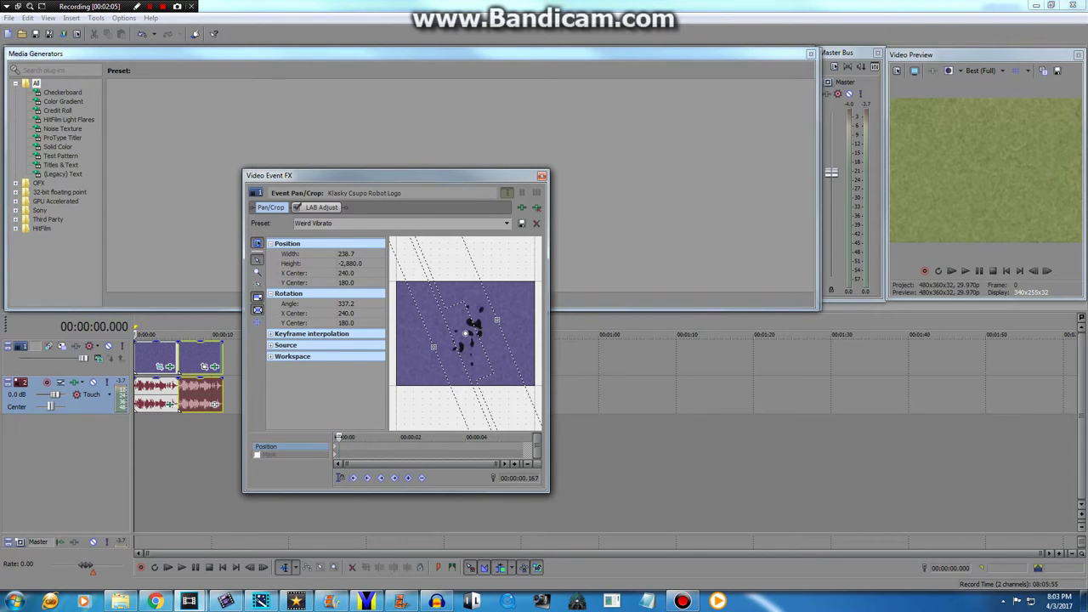
pyautogui.click(507, 223)
pyautogui.click(357, 315)
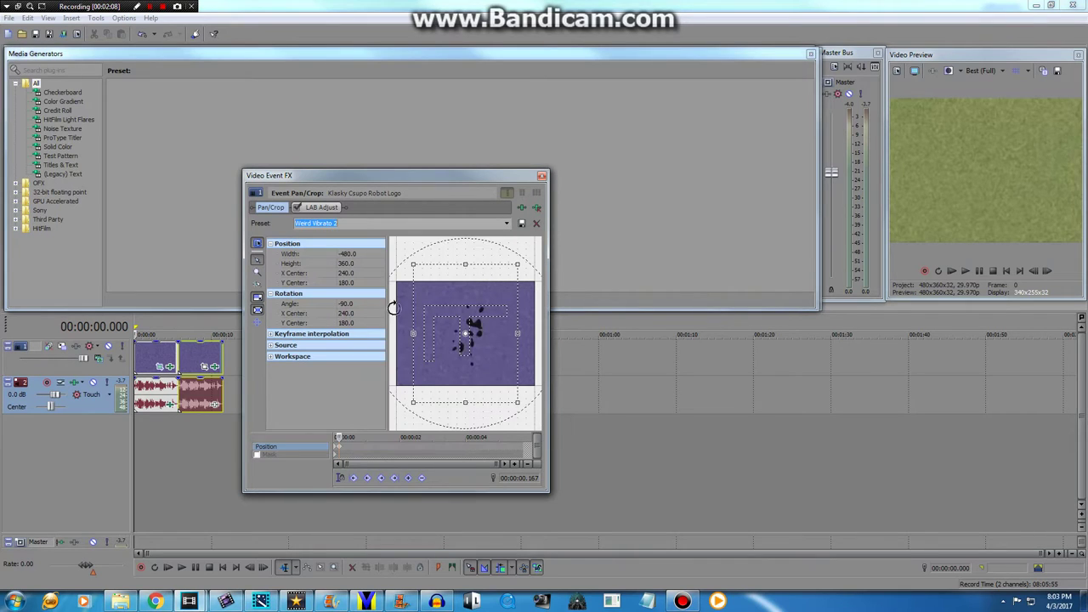
# - Add a Pan/Crop keyframe at 00:00:00.300 in the second clip using the Weird Vibrato 3 preset
pyautogui.moveTo(337, 437); pyautogui.dragTo(341, 448)
pyautogui.click(341, 449)
pyautogui.click(341, 449)
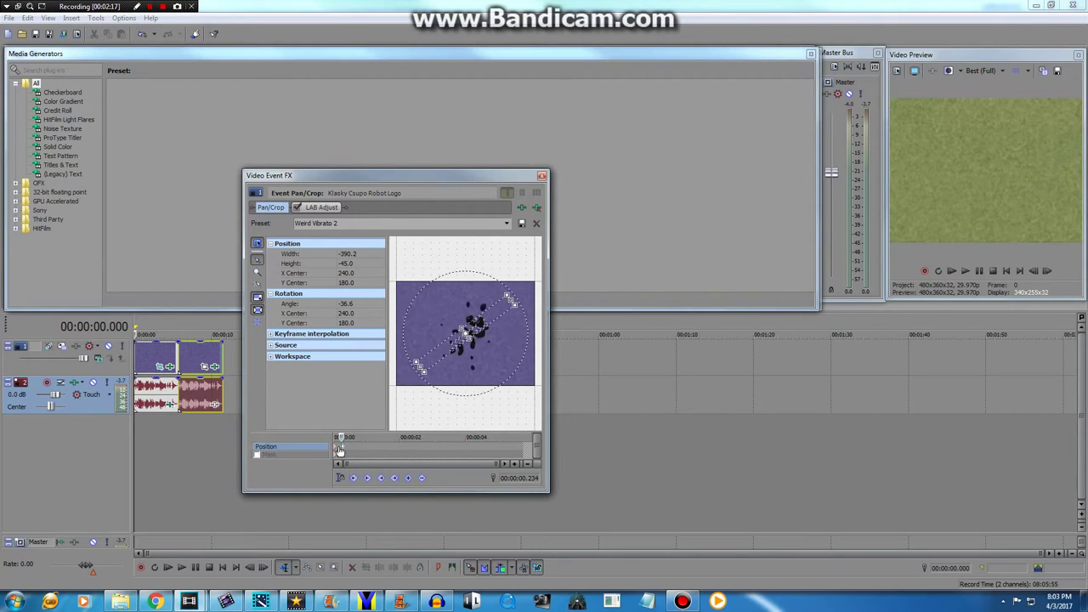
pyautogui.moveTo(341, 437); pyautogui.dragTo(342, 438)
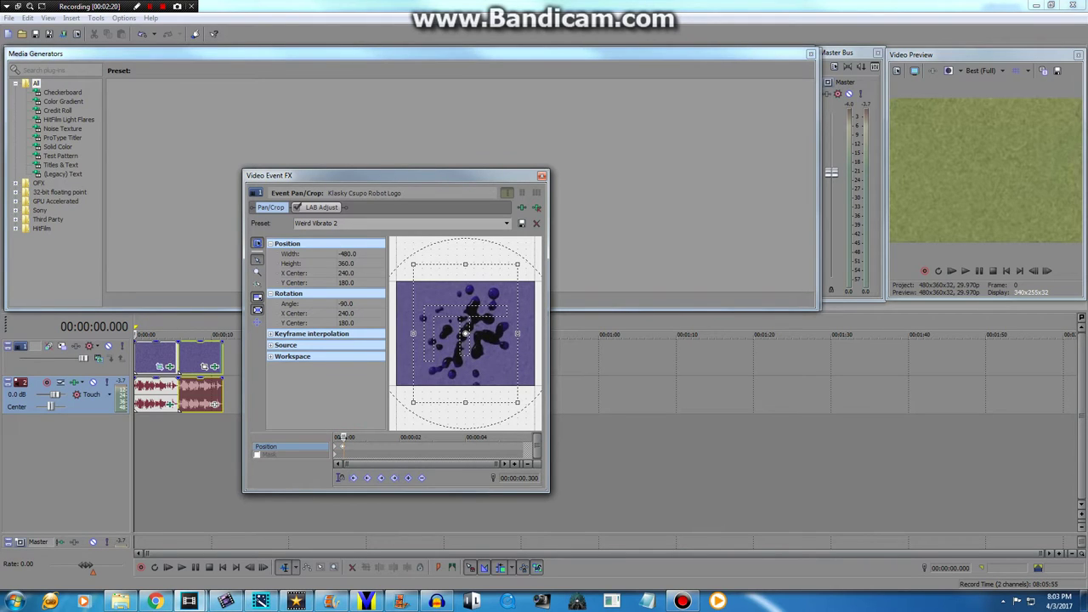
pyautogui.click(505, 224)
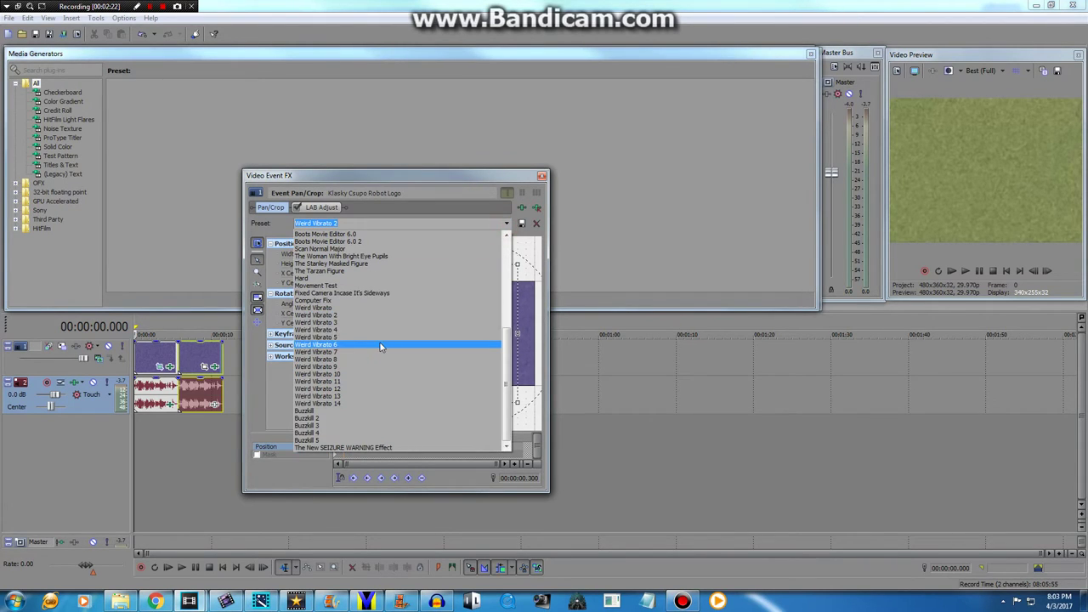
pyautogui.click(365, 322)
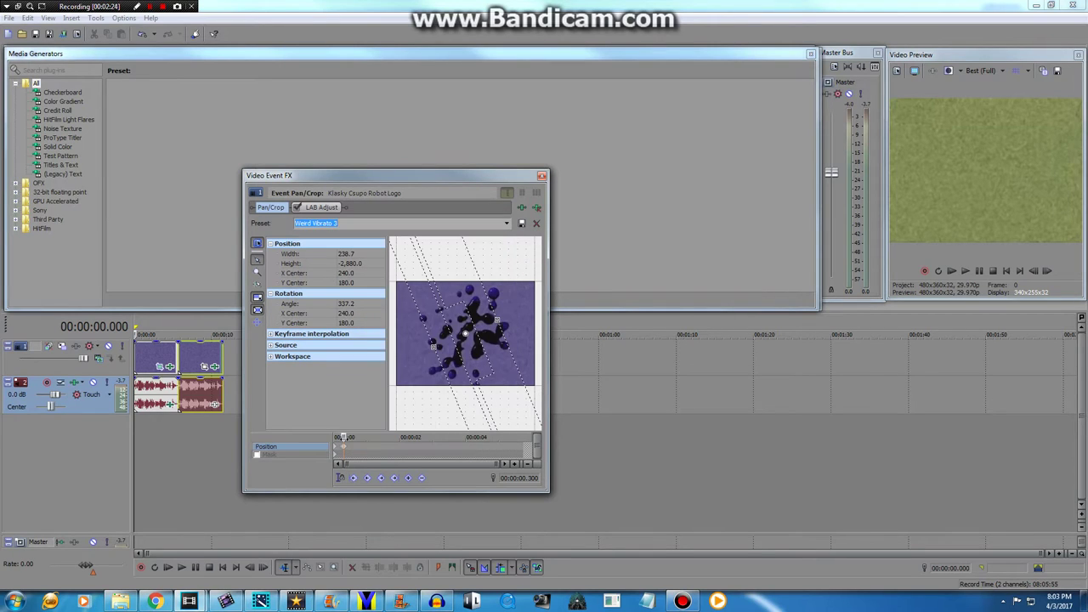
# - Add a Pan/Crop keyframe at 00:00:00.334 in the second clip using the Weird Vibrato 4 preset
pyautogui.moveTo(343, 437); pyautogui.dragTo(344, 437)
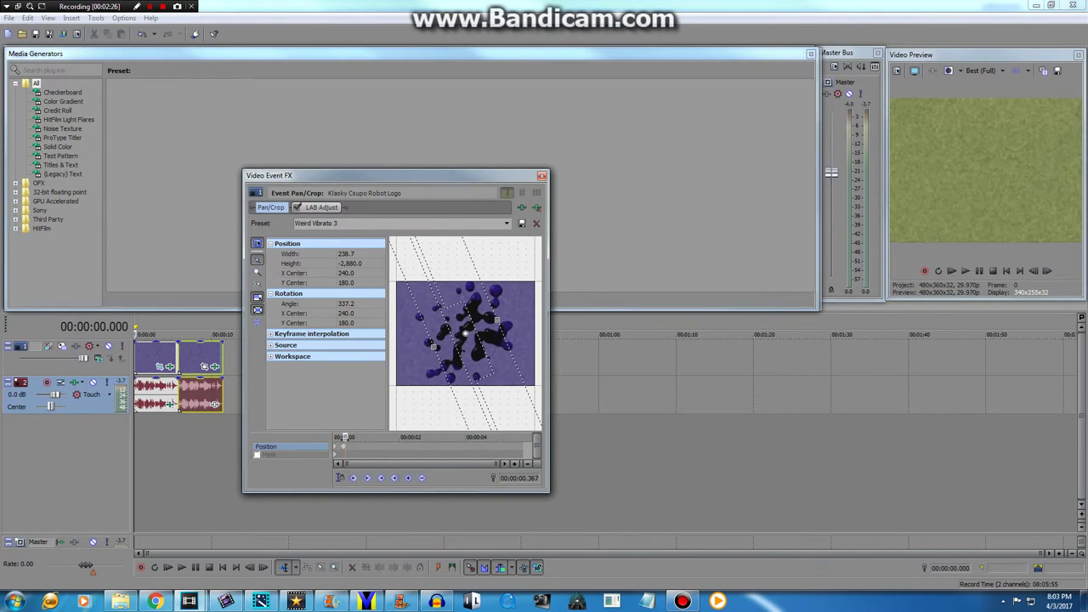
pyautogui.click(507, 223)
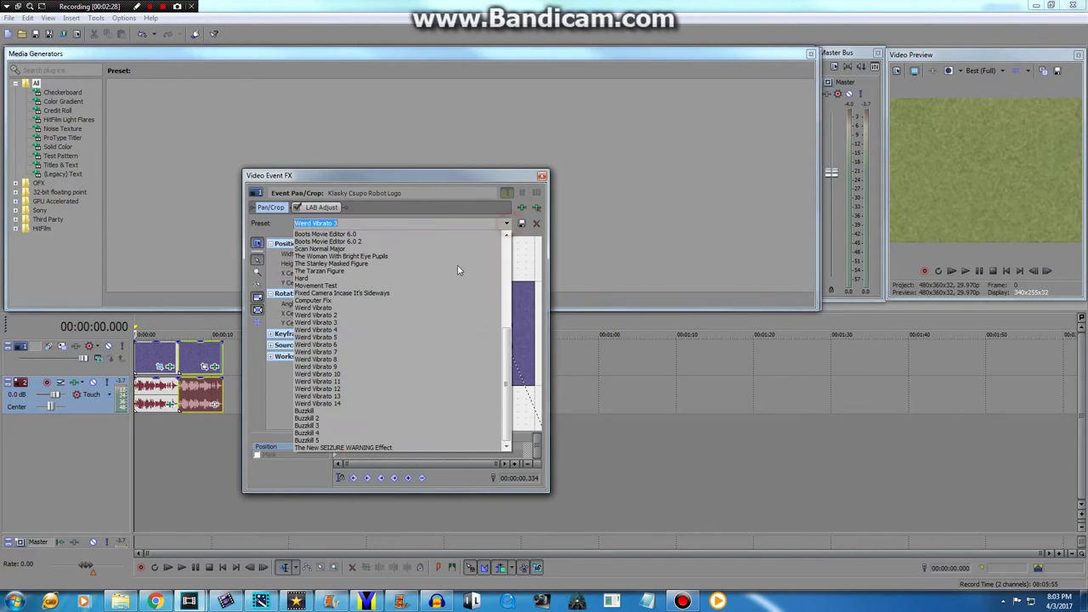
pyautogui.click(356, 332)
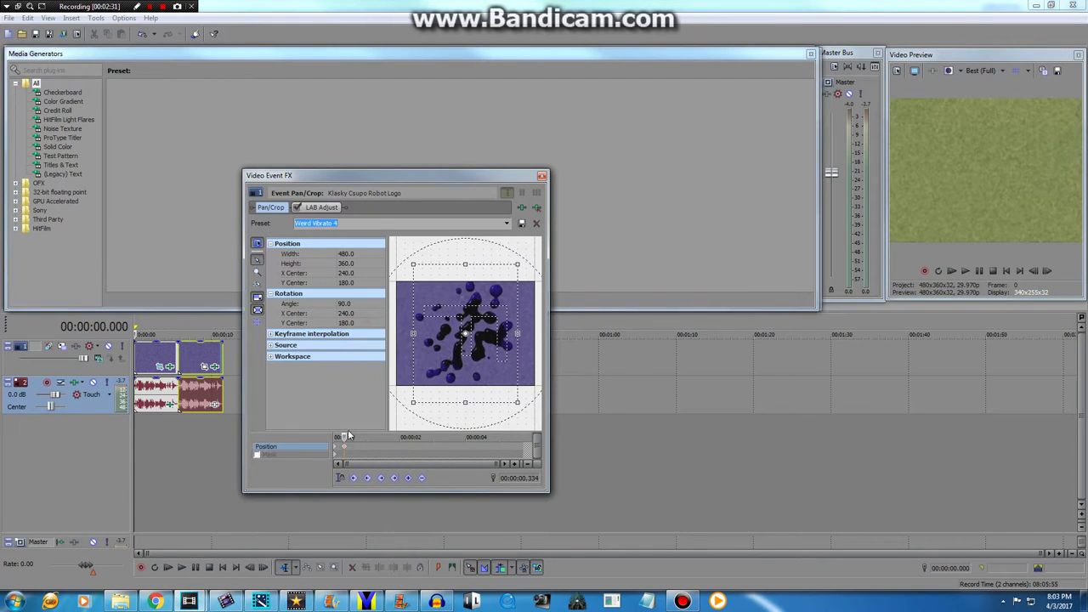
# - Space out the crowded Weird Vibrato 2, 3 and 4 keyframes near the start of the second clip's Pan/Crop timeline
pyautogui.click(345, 451)
pyautogui.moveTo(347, 452); pyautogui.dragTo(346, 453)
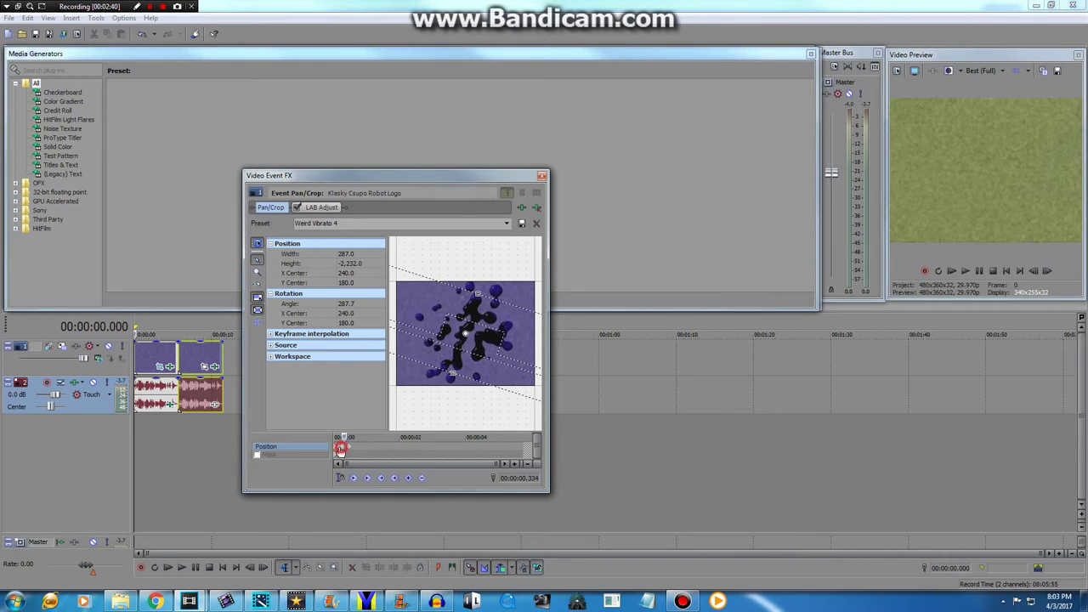
pyautogui.click(340, 450)
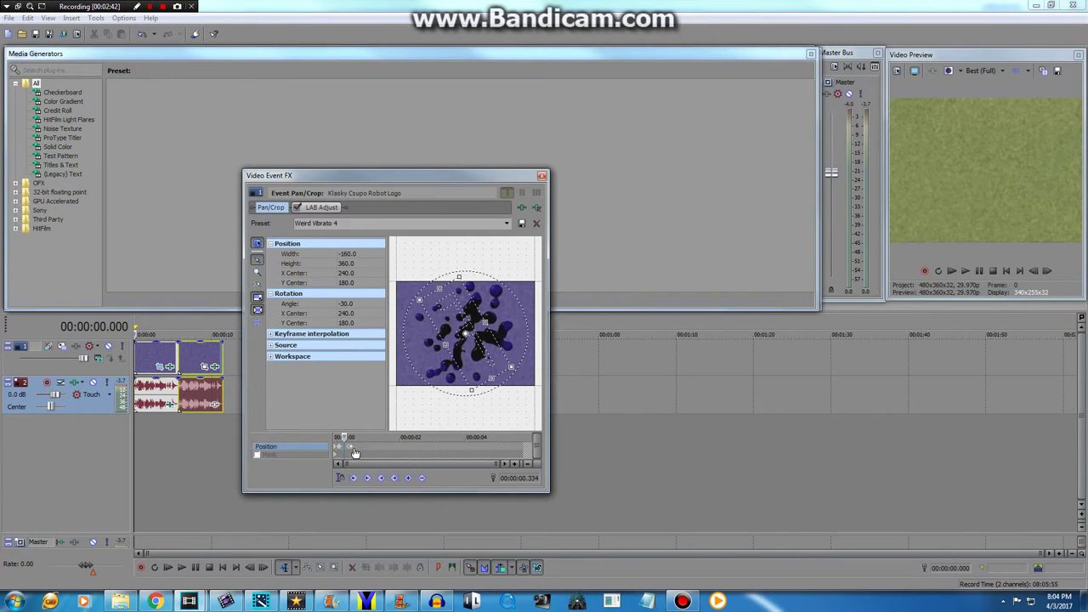
pyautogui.click(352, 452)
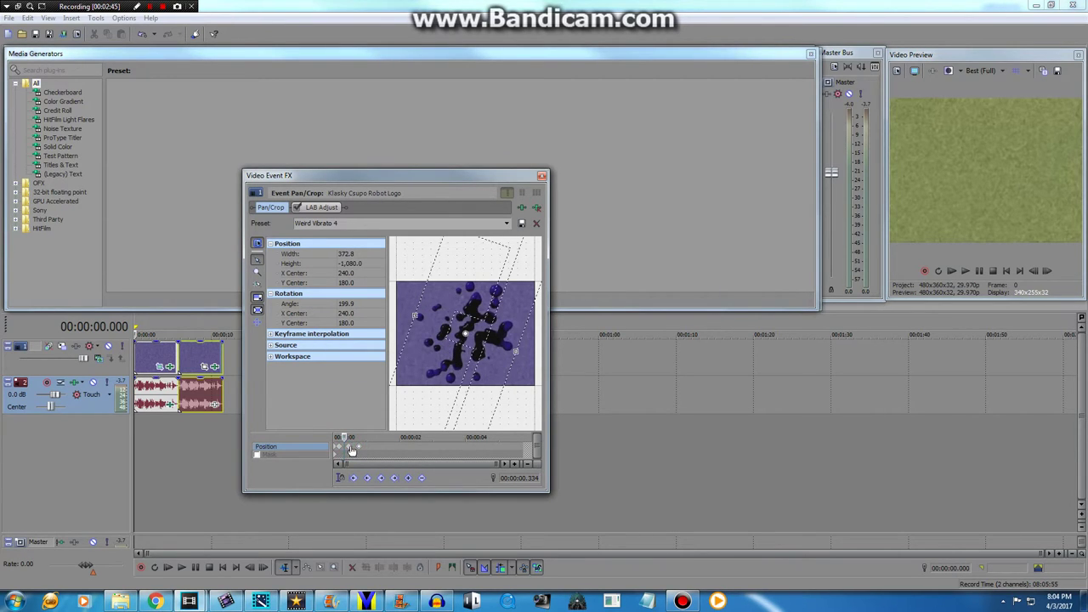
pyautogui.click(357, 448)
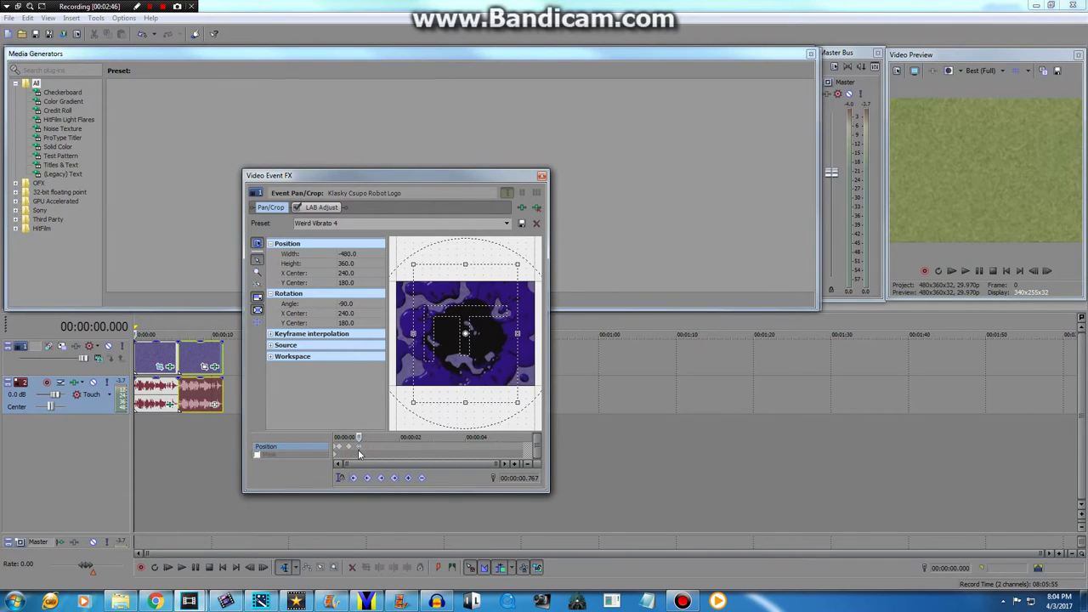
pyautogui.click(348, 447)
pyautogui.click(341, 448)
pyautogui.click(346, 448)
pyautogui.click(342, 450)
pyautogui.click(357, 447)
# - Check the keyframe timing in The Crazy Watch of X.veg and add a Weird Vibrato 5 keyframe at 00:00:01.401 in the untitled project
pyautogui.moveTo(203, 596)
pyautogui.click(216, 533)
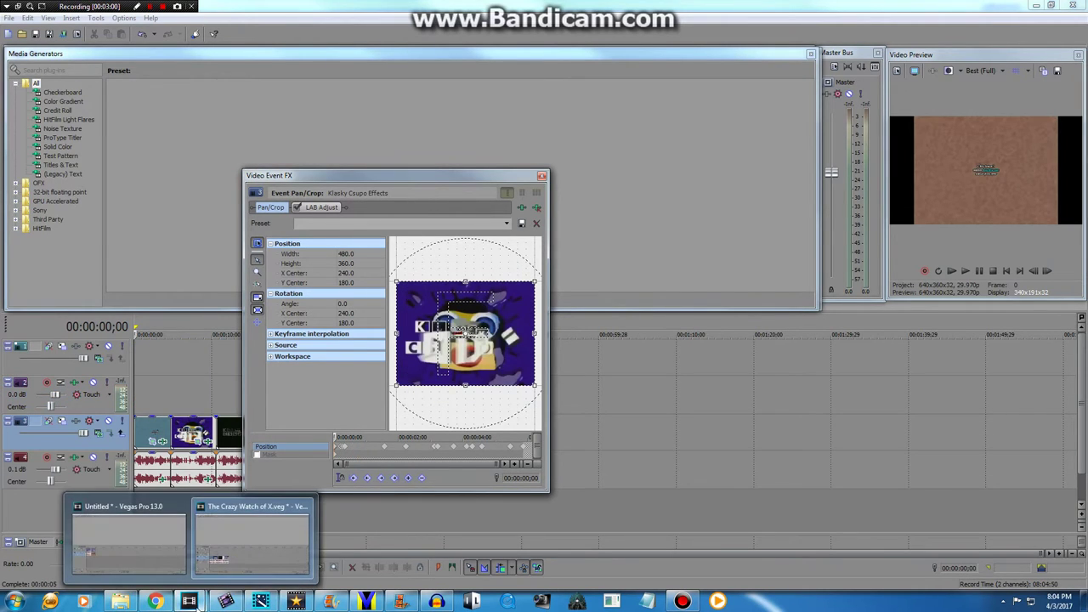
pyautogui.click(136, 541)
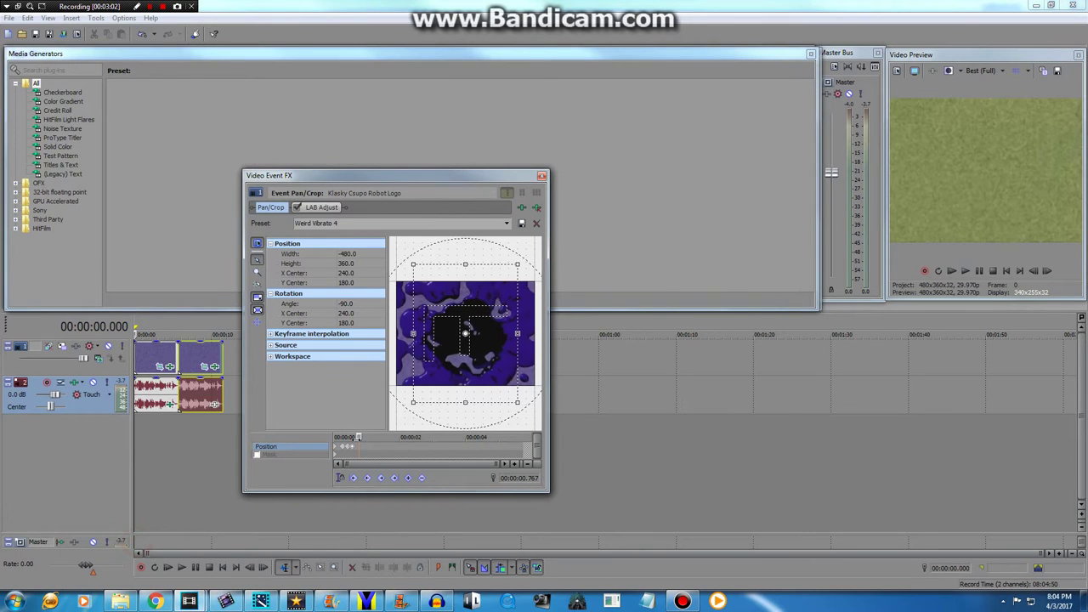
pyautogui.moveTo(357, 439); pyautogui.dragTo(379, 438)
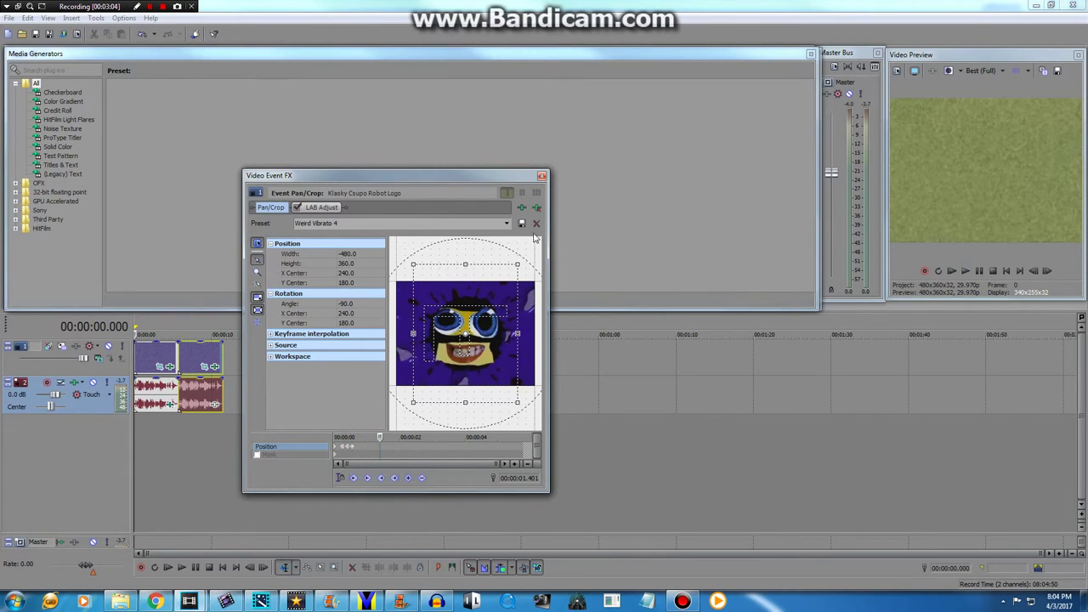
pyautogui.click(507, 223)
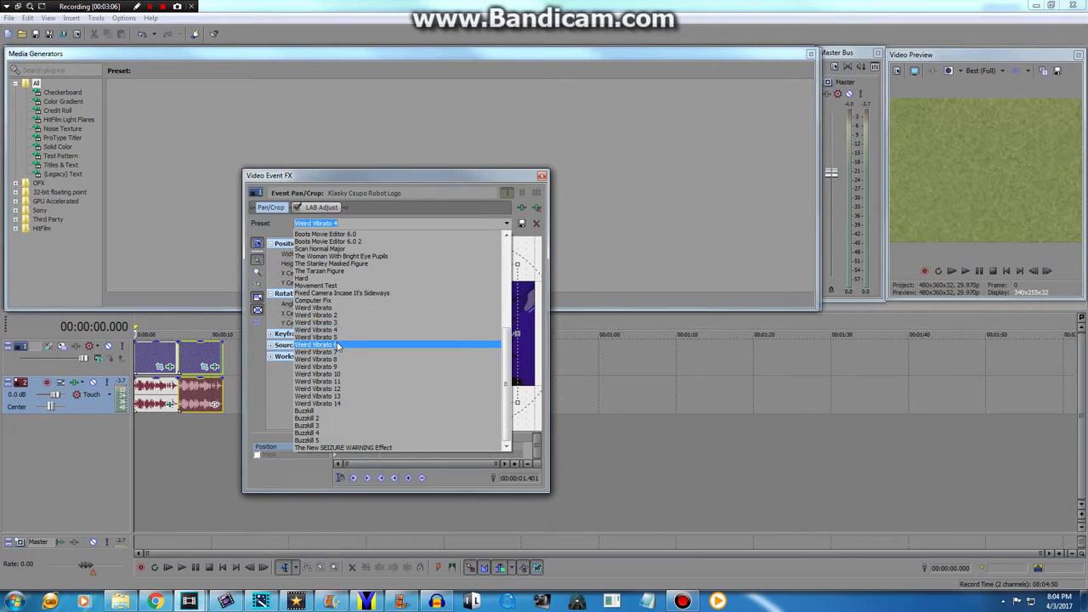
pyautogui.click(331, 337)
# - Compare with The Crazy Watch of X.veg and add a Weird Vibrato 6 keyframe at 00:00:01.835 in the untitled project's second clip
pyautogui.moveTo(188, 601)
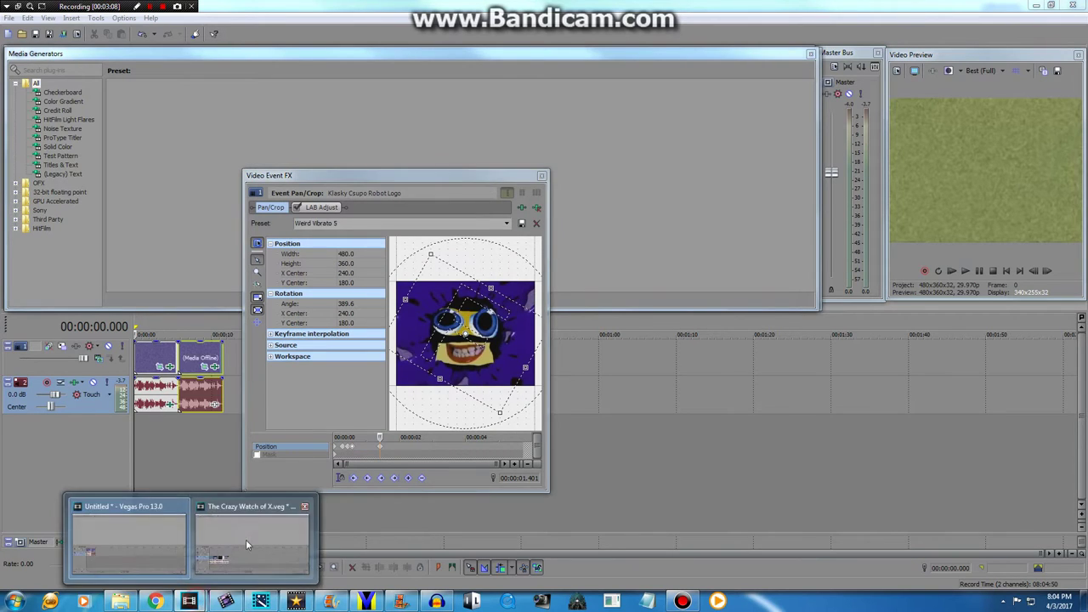
pyautogui.click(246, 544)
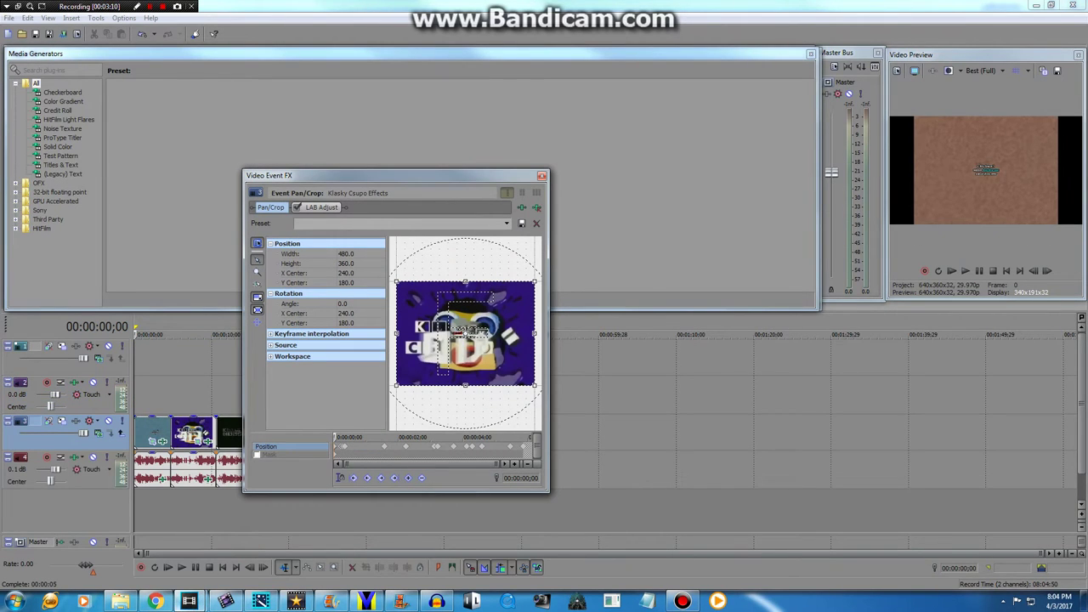
pyautogui.moveTo(191, 601)
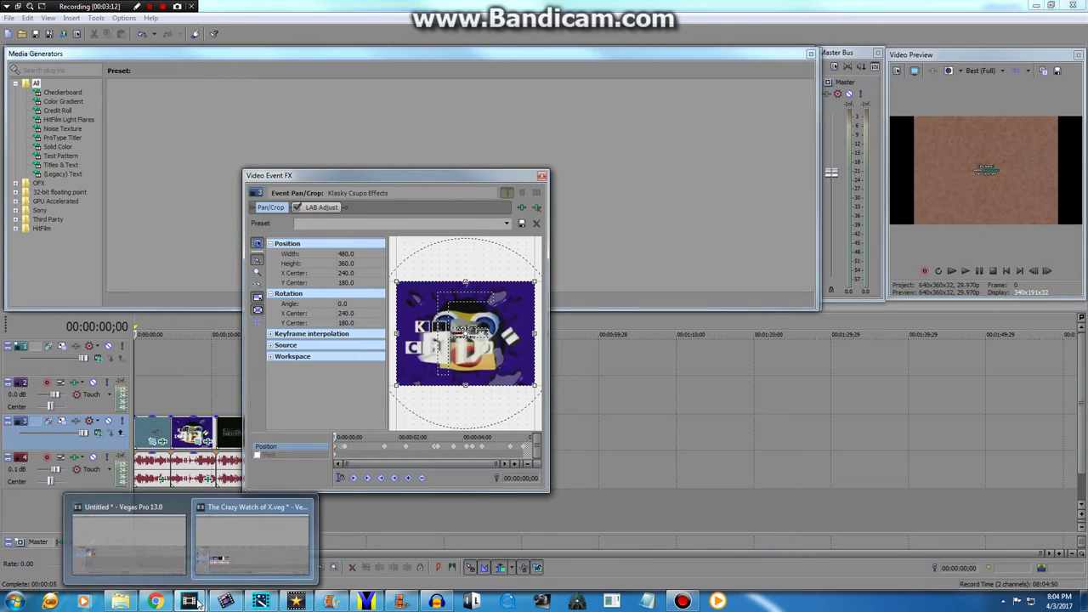
pyautogui.click(140, 539)
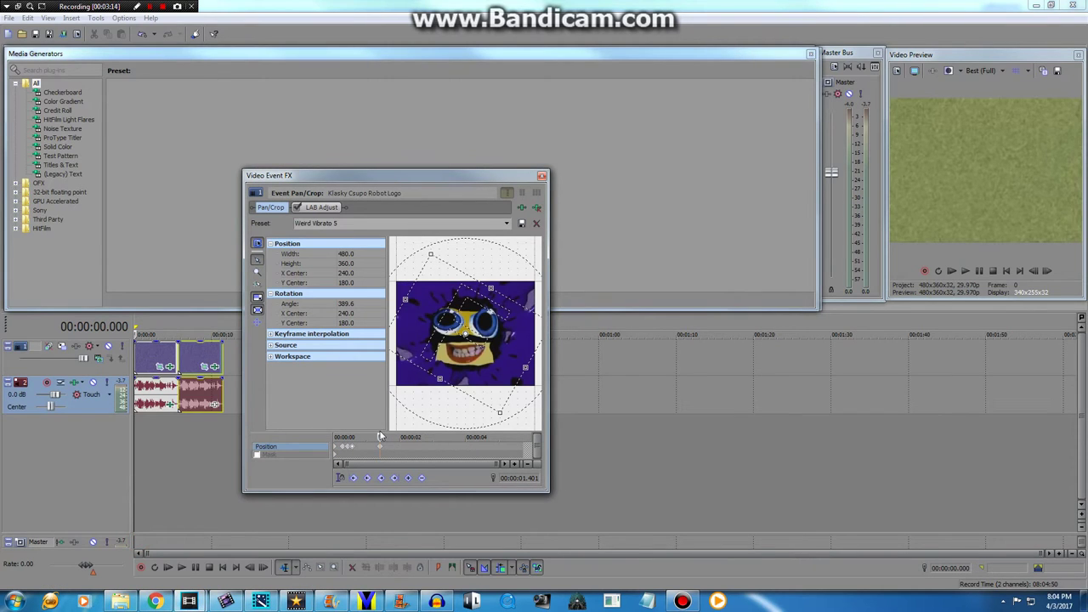
pyautogui.moveTo(379, 437); pyautogui.dragTo(393, 437)
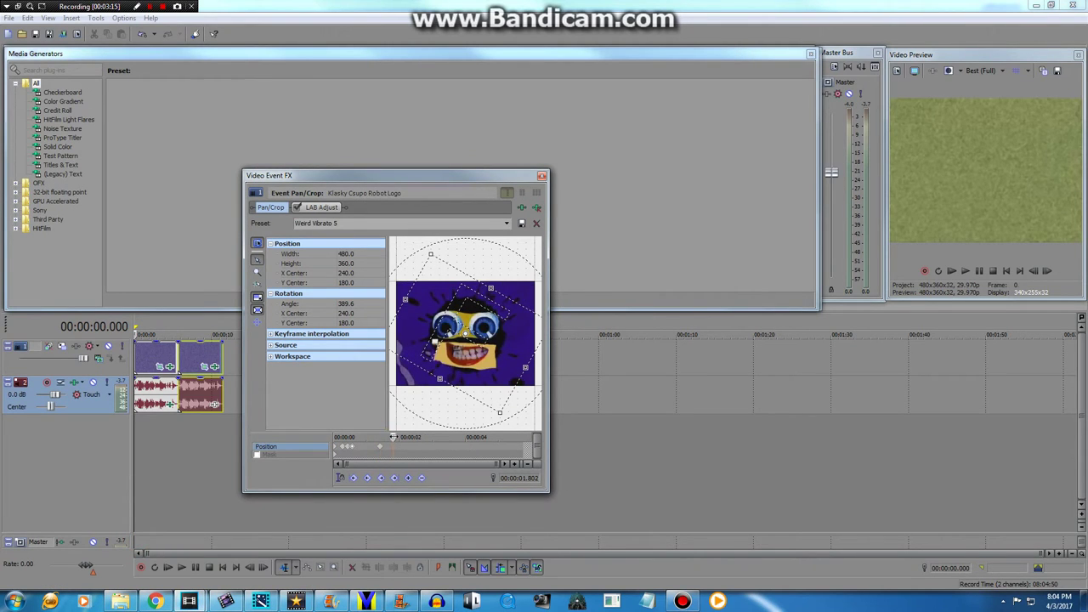
pyautogui.click(506, 225)
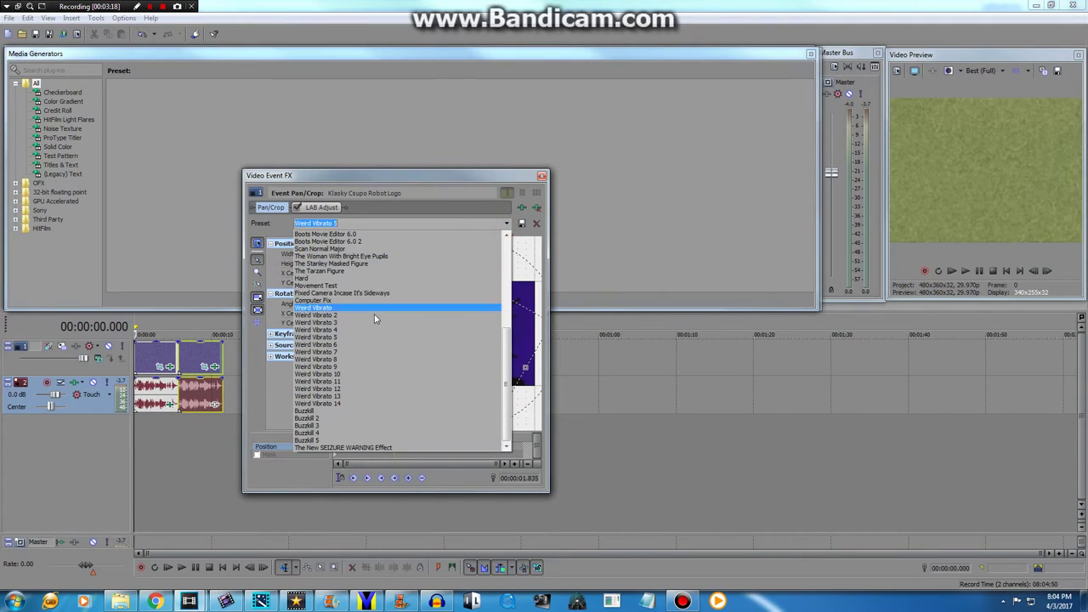
pyautogui.click(341, 345)
# - Following the keyframes in The Crazy Watch of X.veg, add Weird Vibrato 7 at 00:00:02.936 and Weird Vibrato 8 at 00:00:03.036 in the untitled project
pyautogui.moveTo(223, 599)
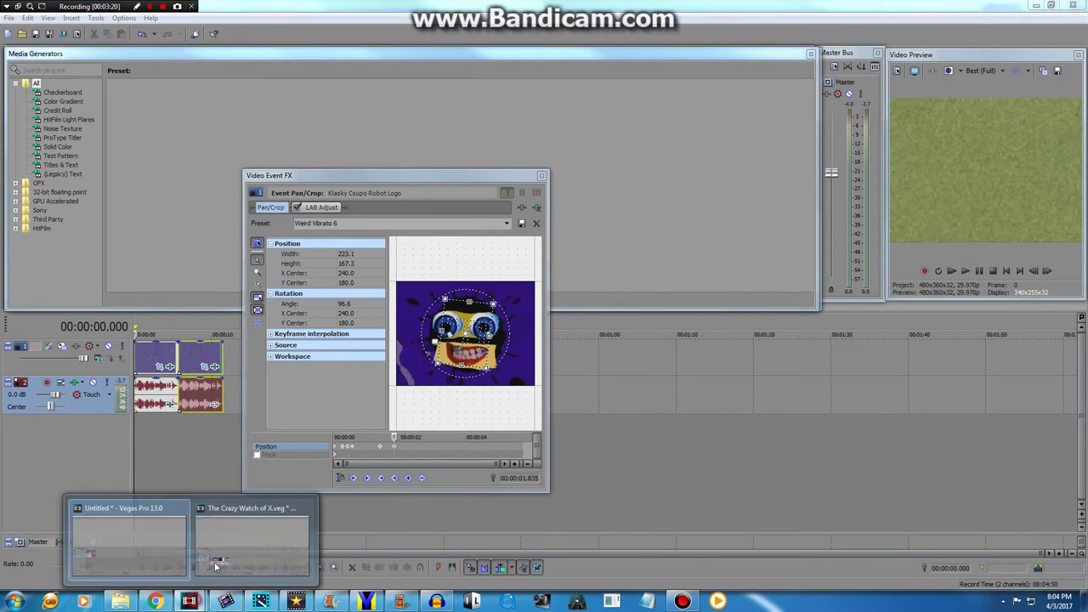
pyautogui.click(259, 531)
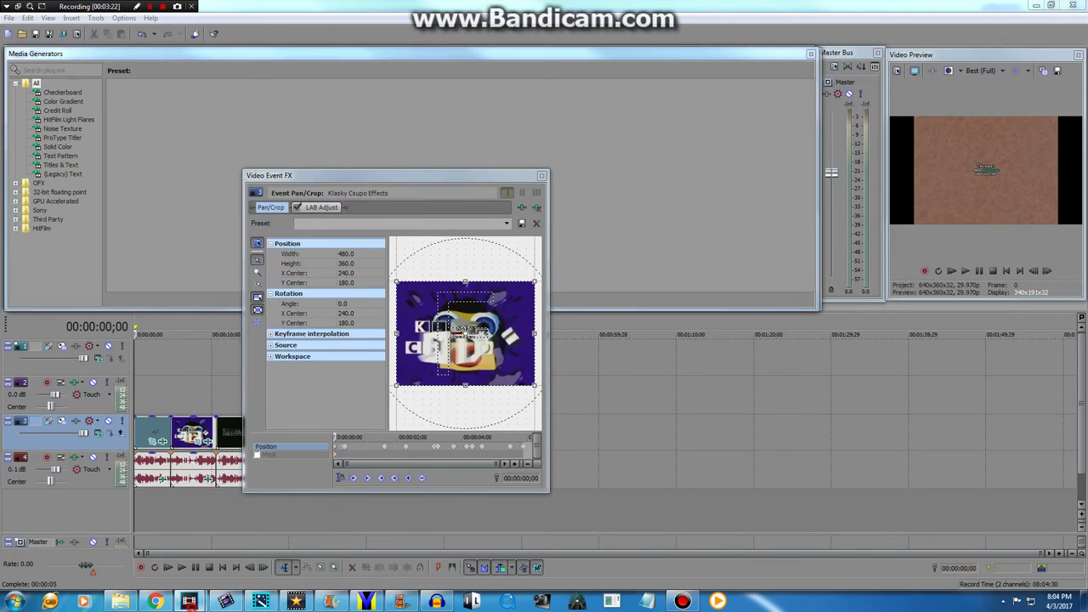
pyautogui.moveTo(189, 600)
pyautogui.click(139, 519)
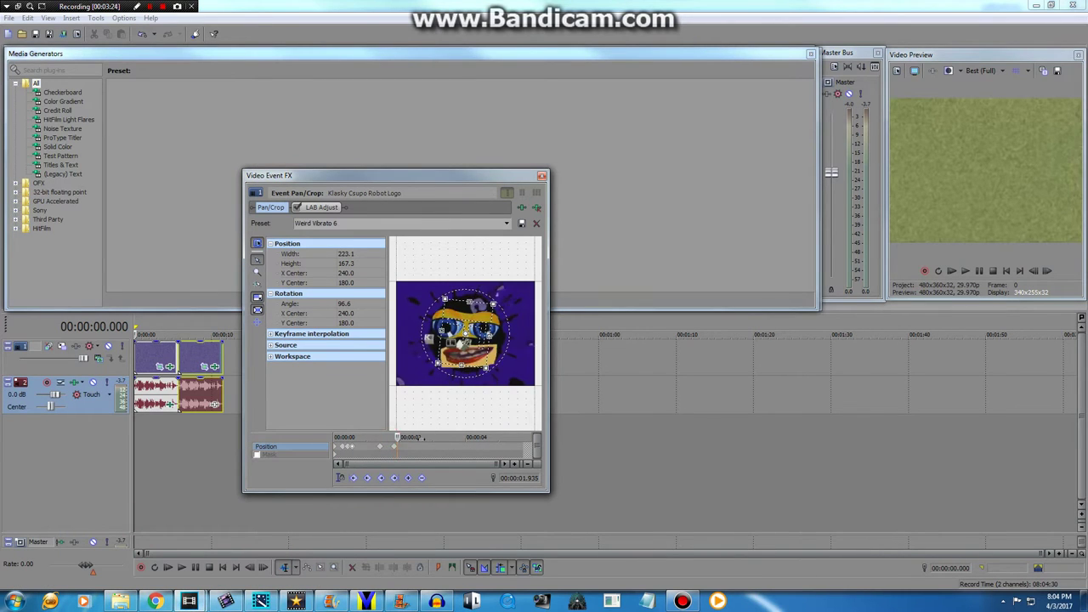
pyautogui.moveTo(389, 438); pyautogui.dragTo(429, 437)
pyautogui.click(507, 224)
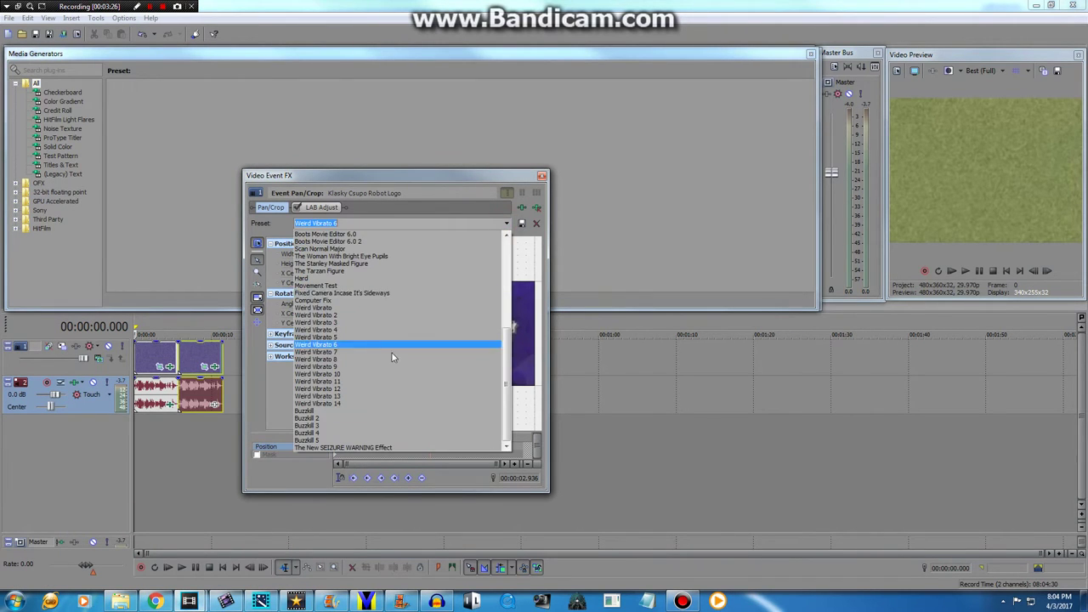
pyautogui.click(381, 354)
pyautogui.click(433, 447)
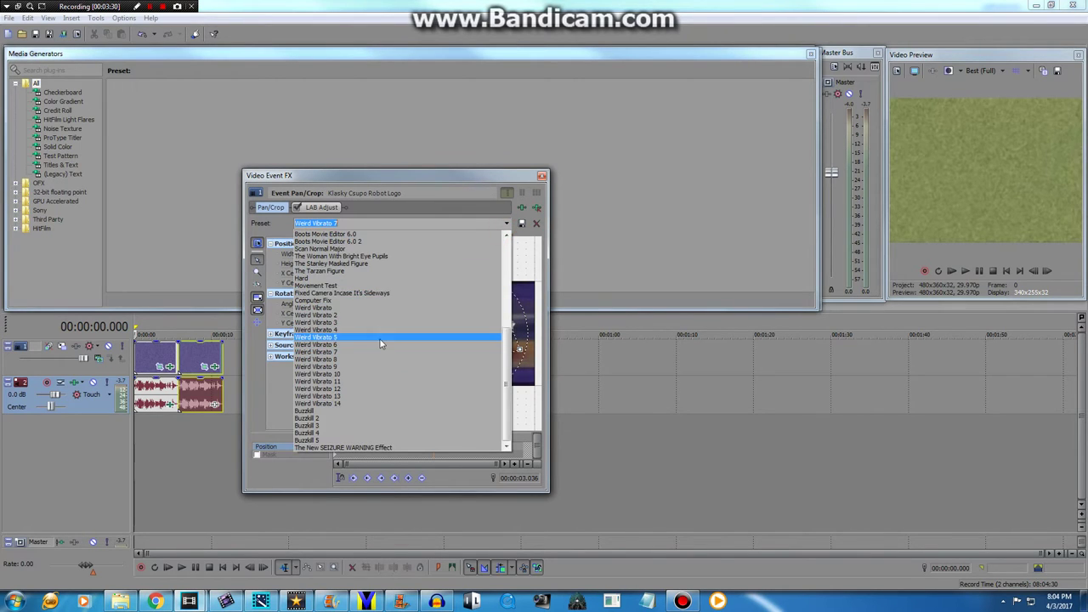
pyautogui.click(356, 363)
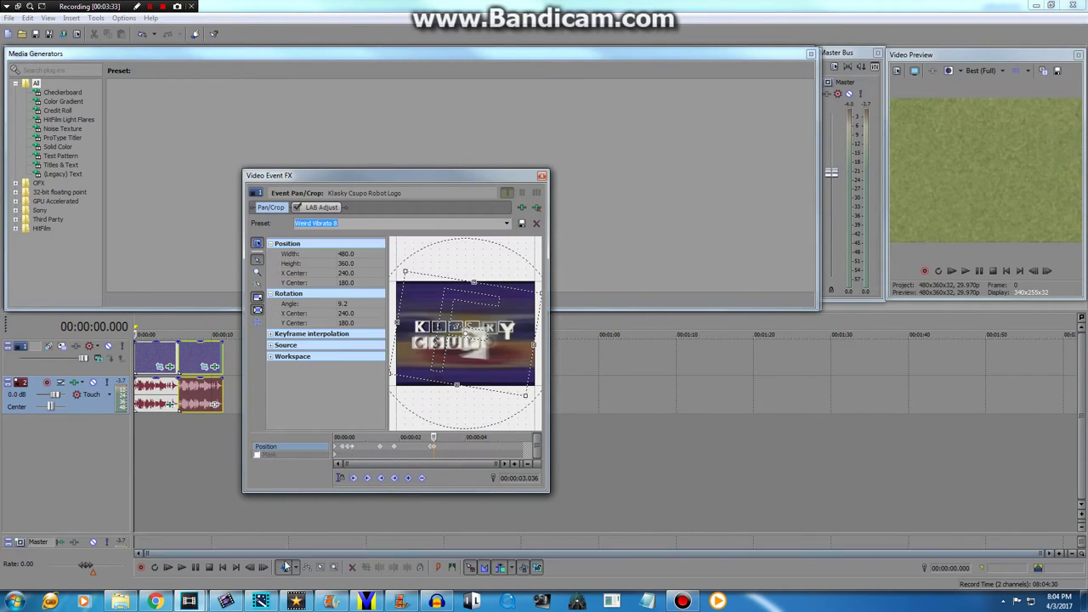
# - Recheck the keyframes in The Crazy Watch of X.veg and add a Weird Vibrato 9 keyframe at 00:00:03.370 in the untitled project
pyautogui.moveTo(189, 601)
pyautogui.click(235, 548)
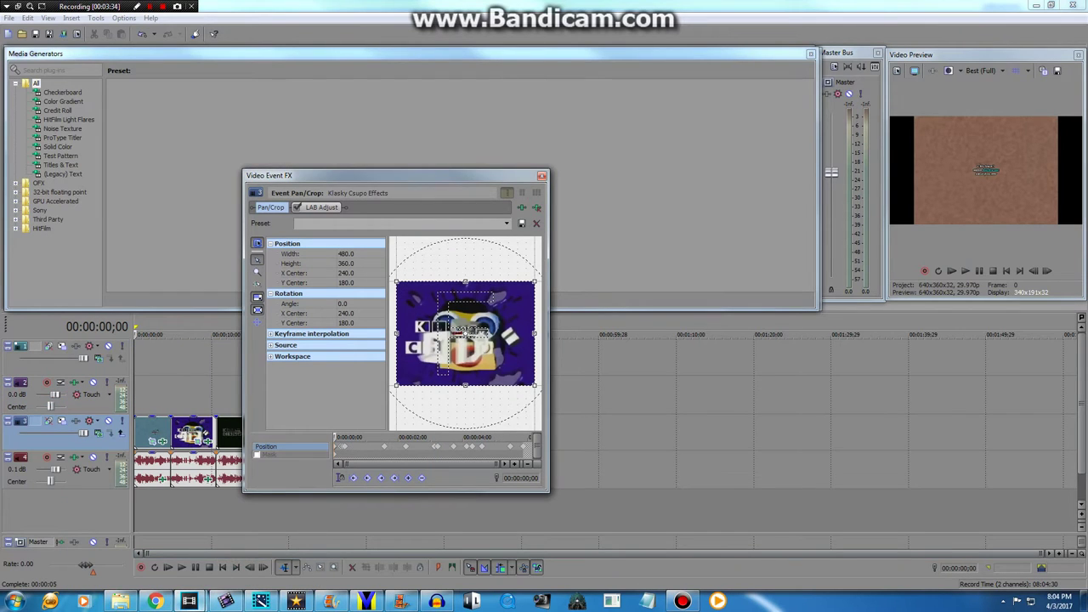
pyautogui.click(147, 538)
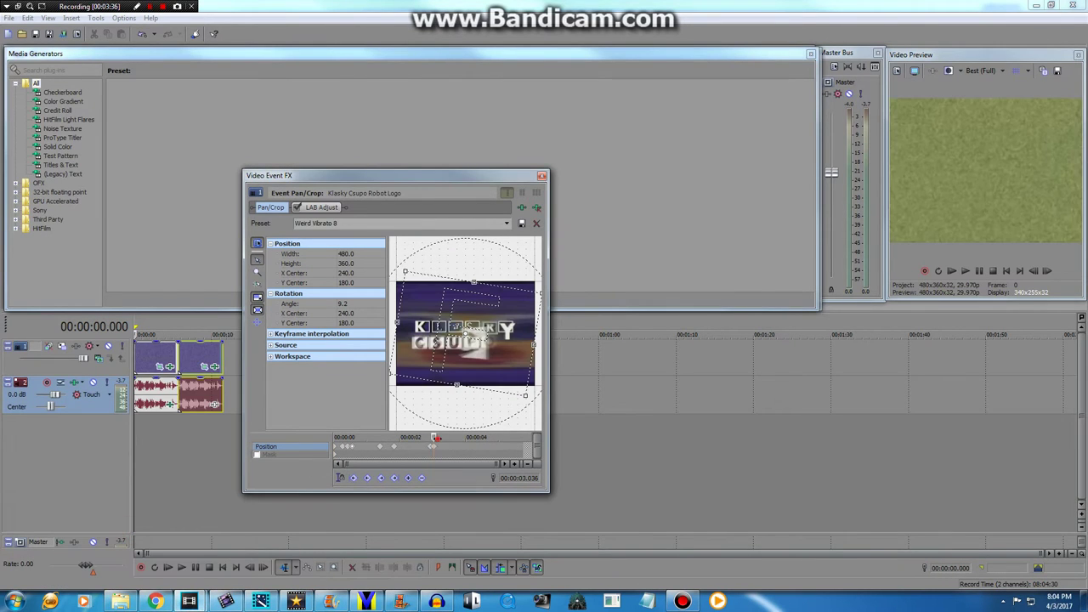
pyautogui.moveTo(436, 438); pyautogui.dragTo(444, 438)
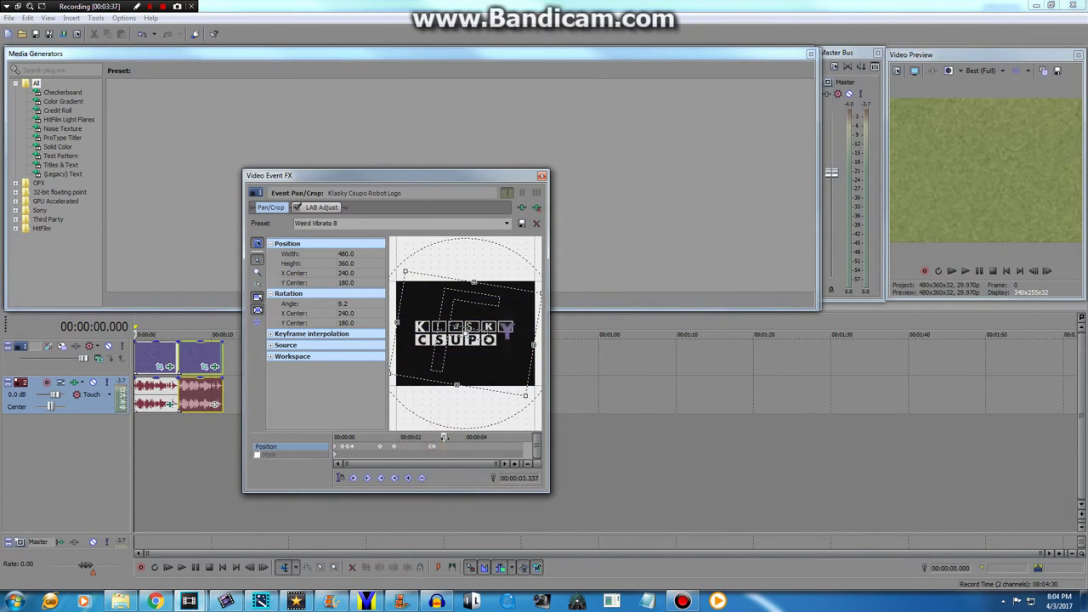
pyautogui.click(505, 223)
pyautogui.click(349, 369)
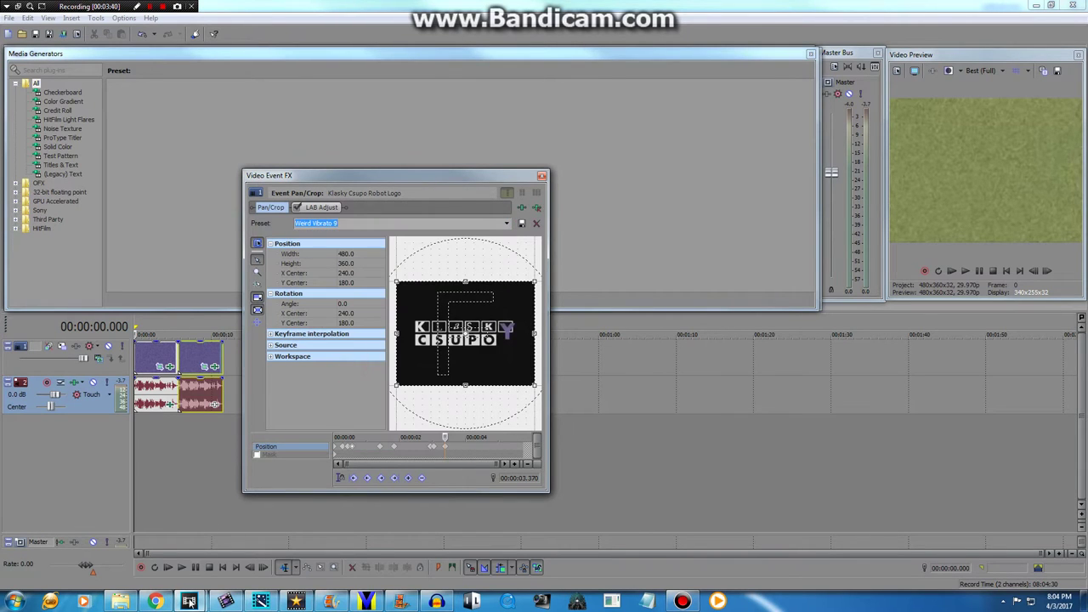
# - Consult The Crazy Watch of X.veg again and add a Weird Vibrato 10 keyframe at 00:00:03.704 in the untitled project
pyautogui.moveTo(189, 600)
pyautogui.click(204, 569)
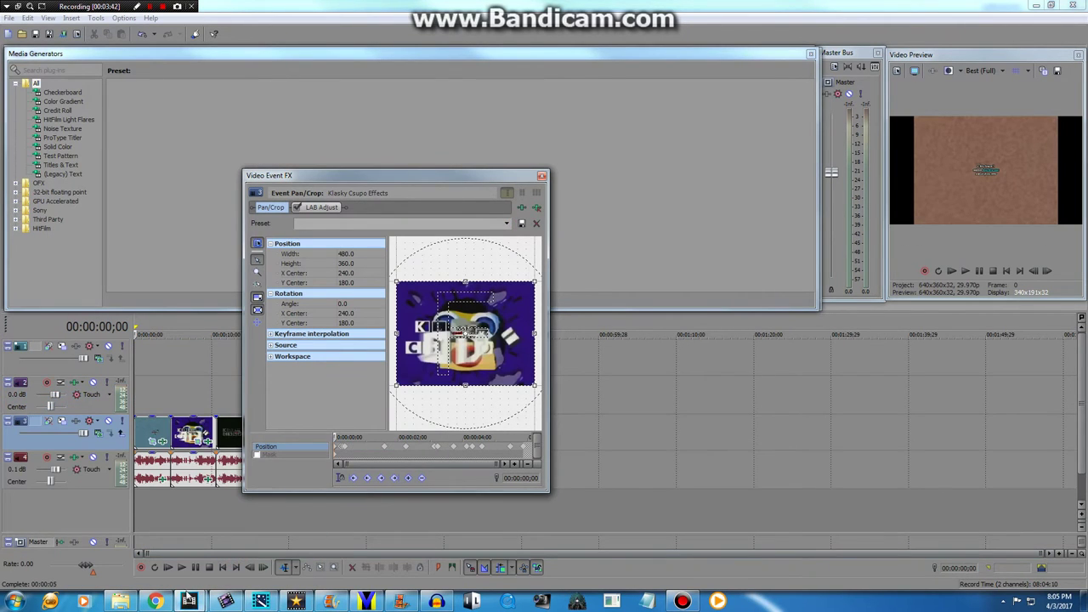
pyautogui.click(255, 549)
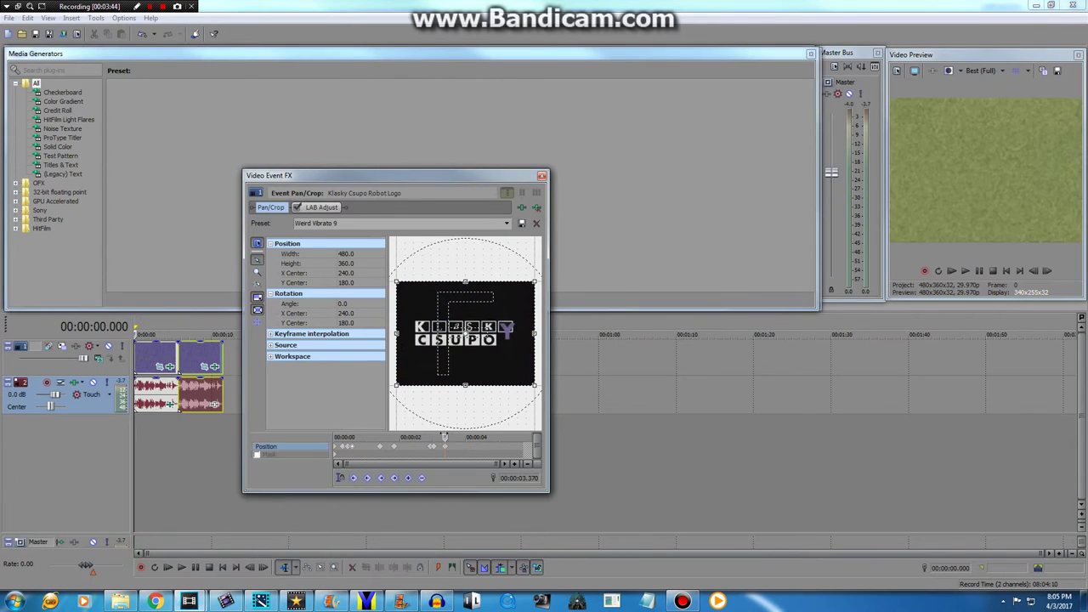
pyautogui.moveTo(444, 437); pyautogui.dragTo(451, 437)
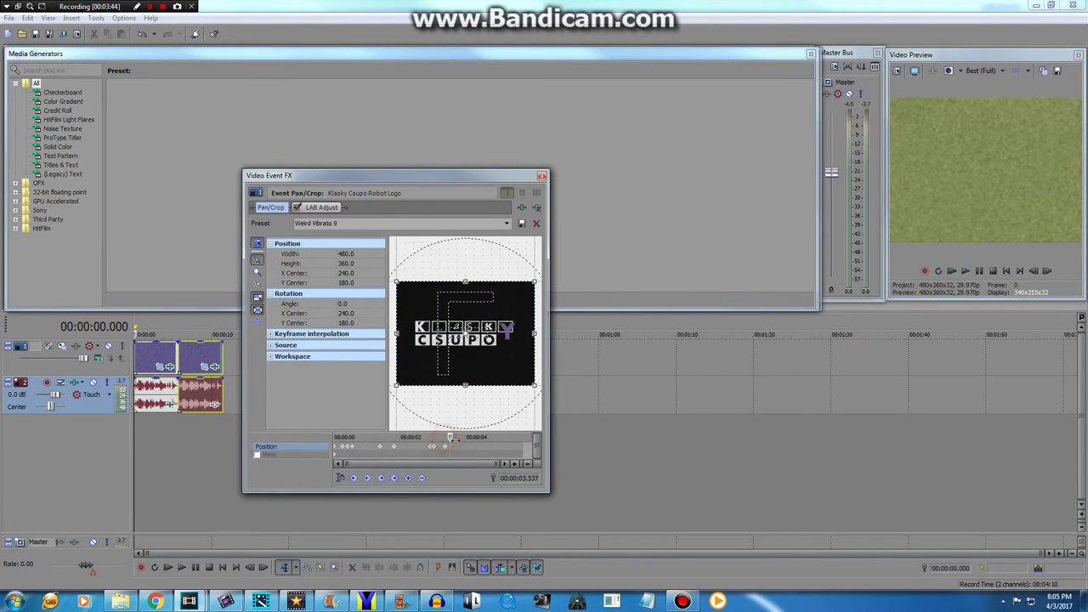
pyautogui.click(506, 223)
pyautogui.click(390, 374)
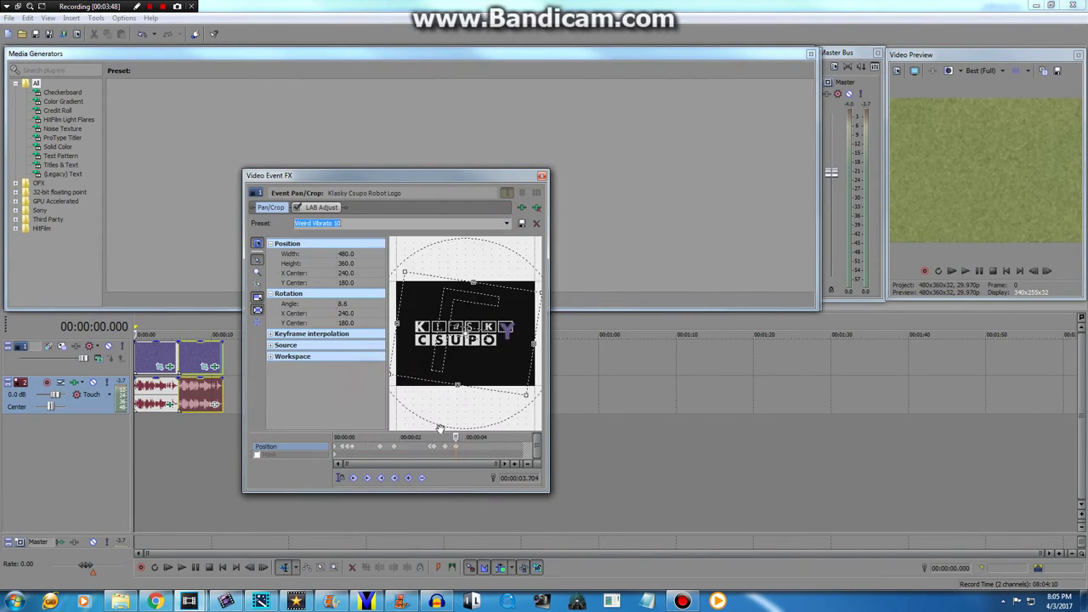
# - Add a Weird Vibrato 11 Pan/Crop keyframe at 00:00:03.871 in the second clip
pyautogui.moveTo(456, 437); pyautogui.dragTo(458, 436)
pyautogui.click(504, 224)
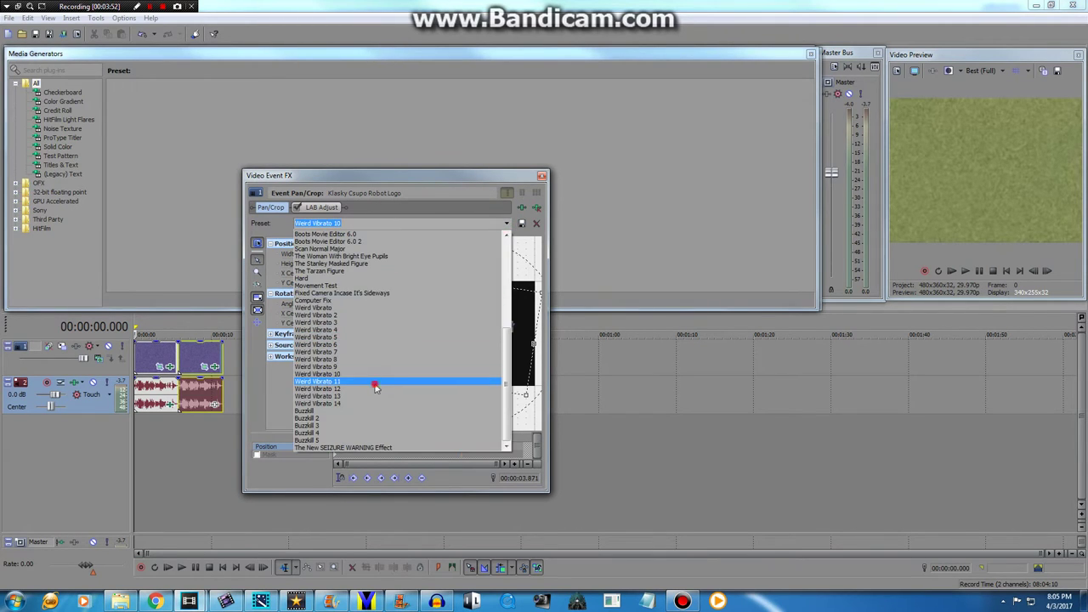
pyautogui.click(375, 387)
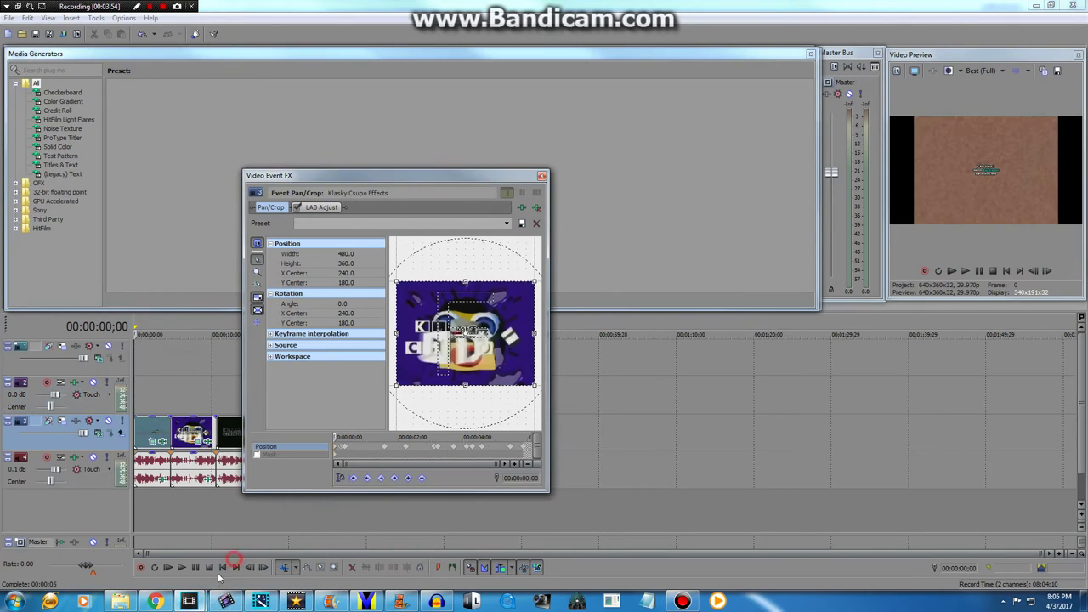
# - Consult The Crazy Watch of X.veg, return to the untitled project and add a Weird Vibrato 12 keyframe at 00:00:04.104
pyautogui.moveTo(188, 602)
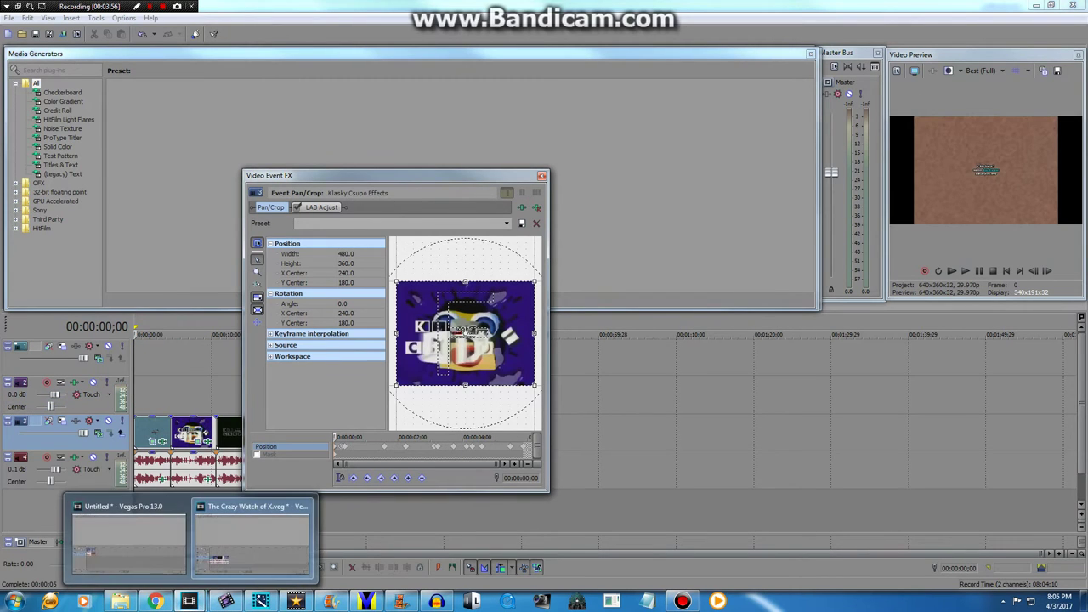
pyautogui.click(127, 535)
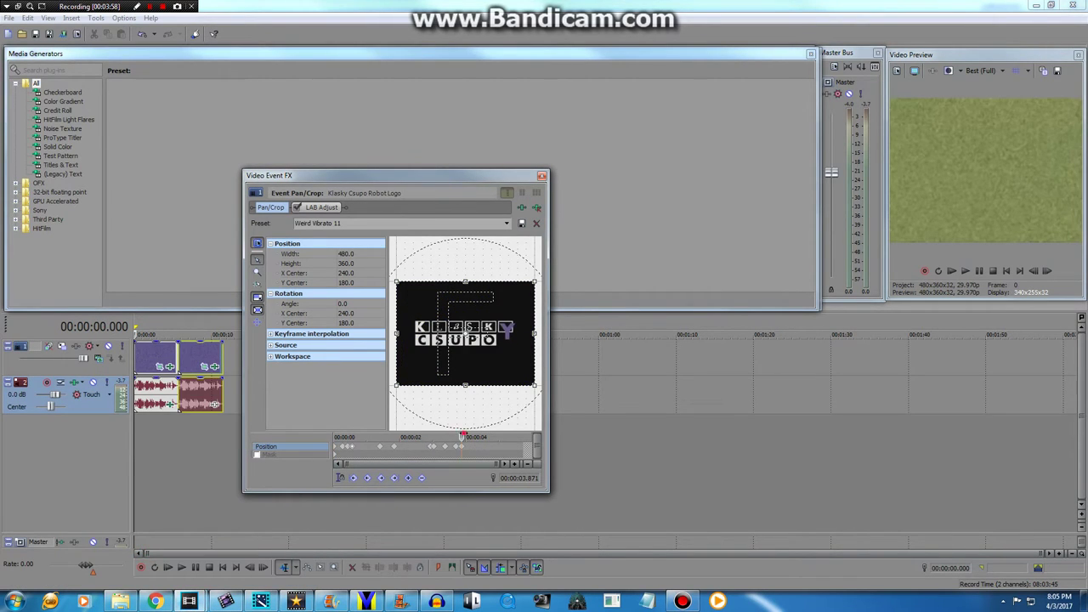
pyautogui.moveTo(462, 436); pyautogui.dragTo(468, 437)
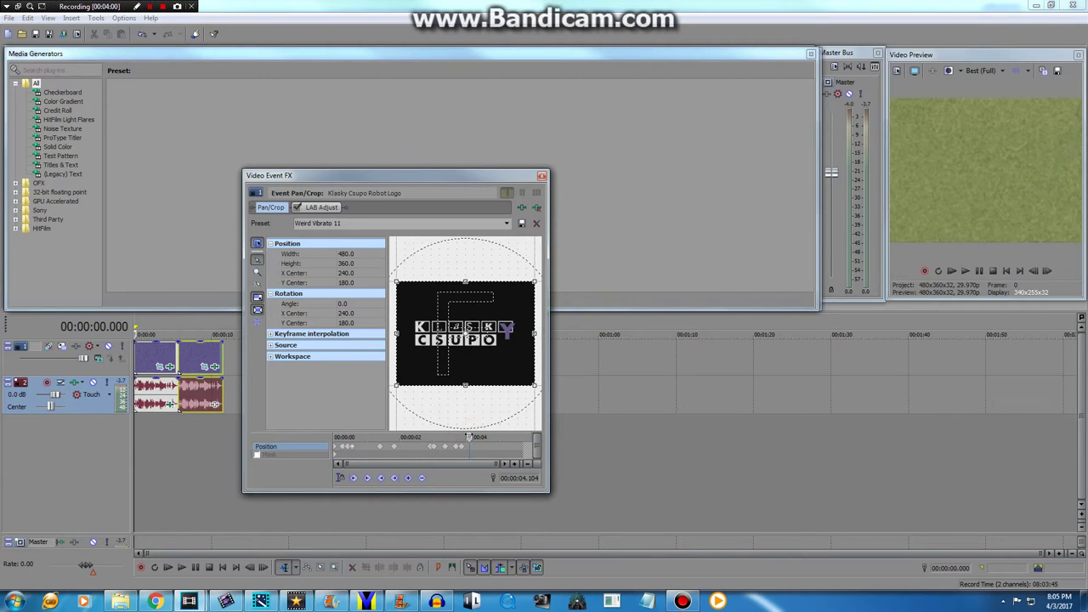
pyautogui.click(507, 222)
pyautogui.click(340, 387)
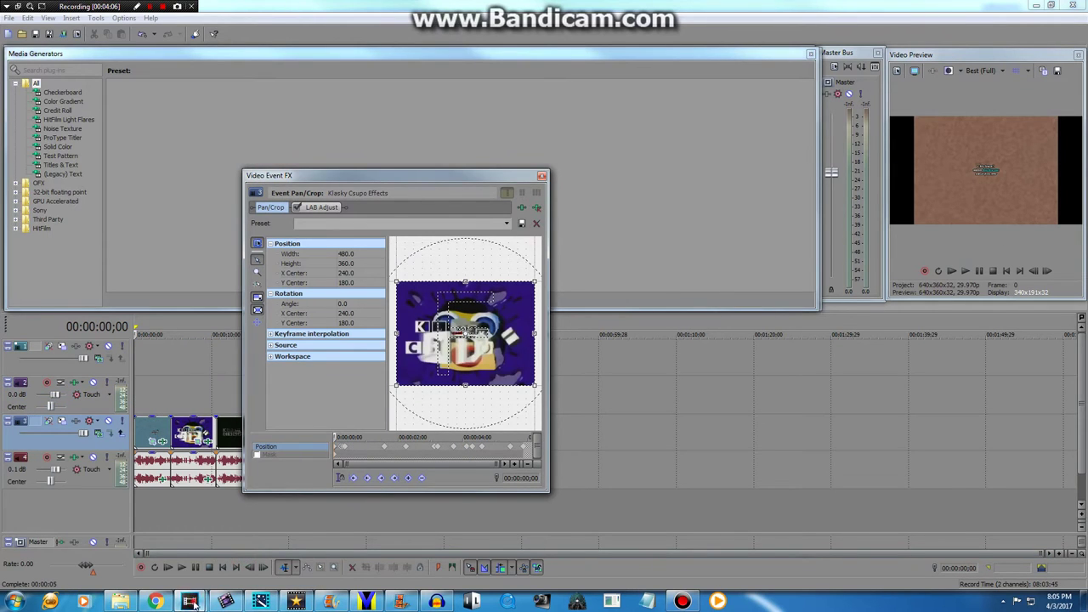
# - Following the keyframes in The Crazy Watch of X.veg, add a Weird Vibrato 13 keyframe at 00:00:05.372 in the untitled project
pyautogui.moveTo(189, 601)
pyautogui.click(162, 548)
pyautogui.moveTo(469, 437); pyautogui.dragTo(507, 437)
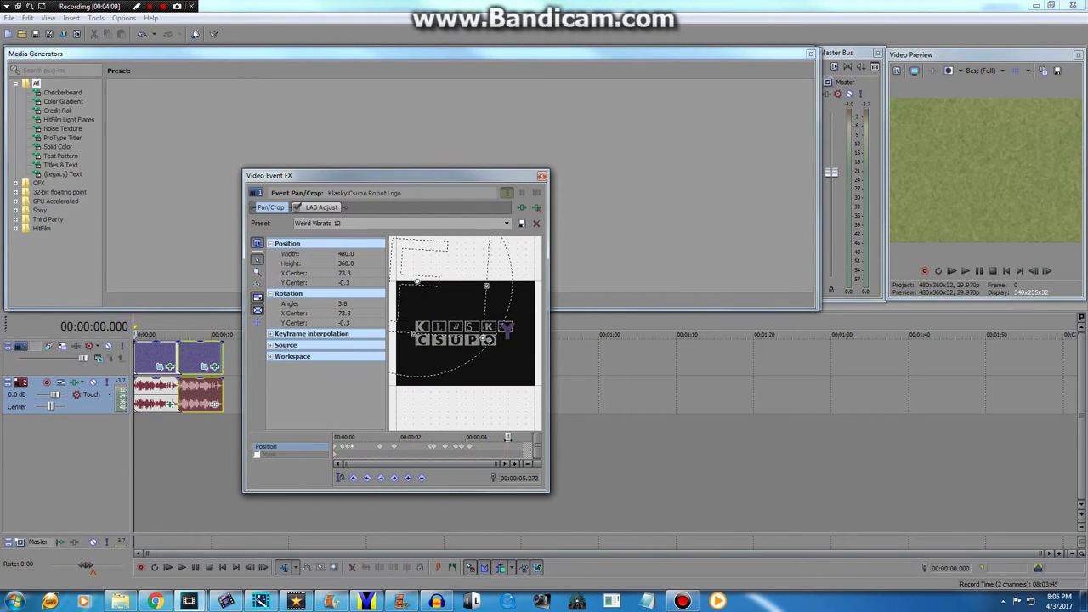
pyautogui.click(506, 222)
pyautogui.click(376, 393)
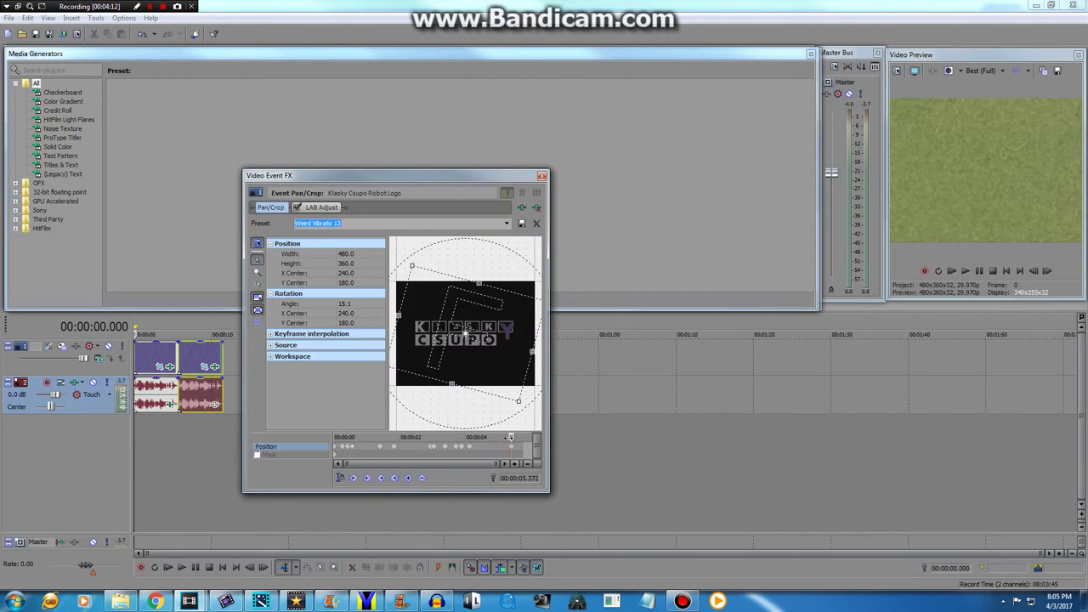
# - Add a Weird Vibrato 14 keyframe at 00:00:05.739 in the second clip and close its Video Event FX window
pyautogui.moveTo(510, 437); pyautogui.dragTo(522, 436)
pyautogui.click(514, 223)
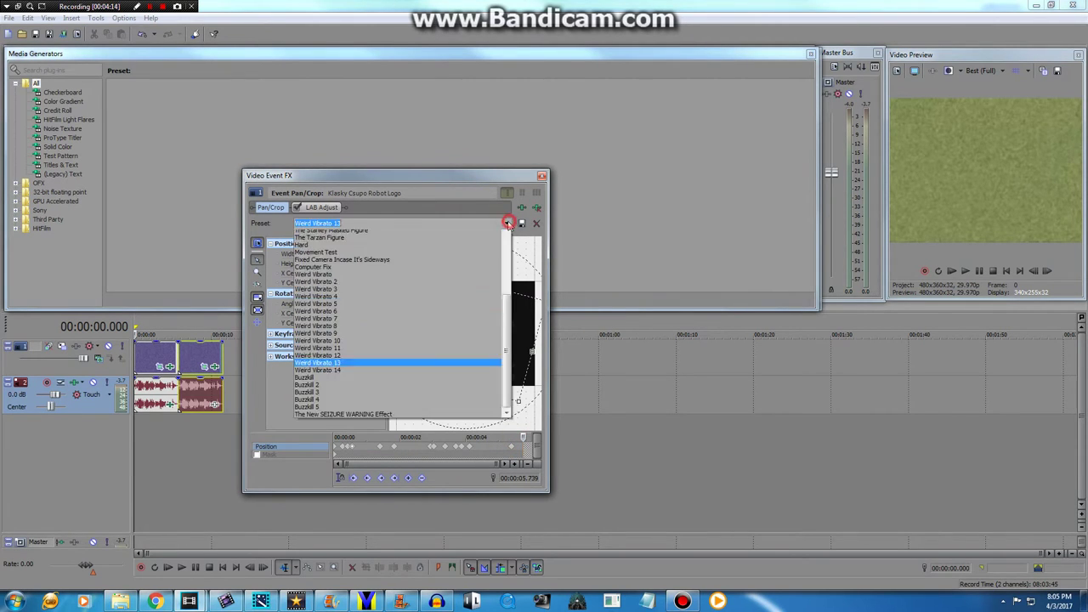
pyautogui.click(374, 405)
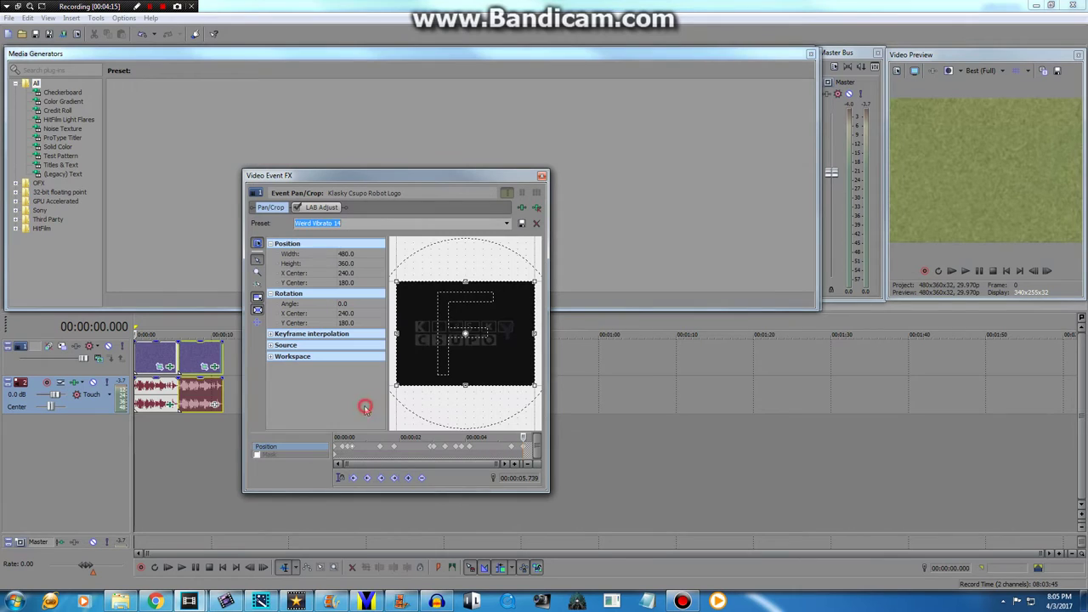
pyautogui.click(542, 176)
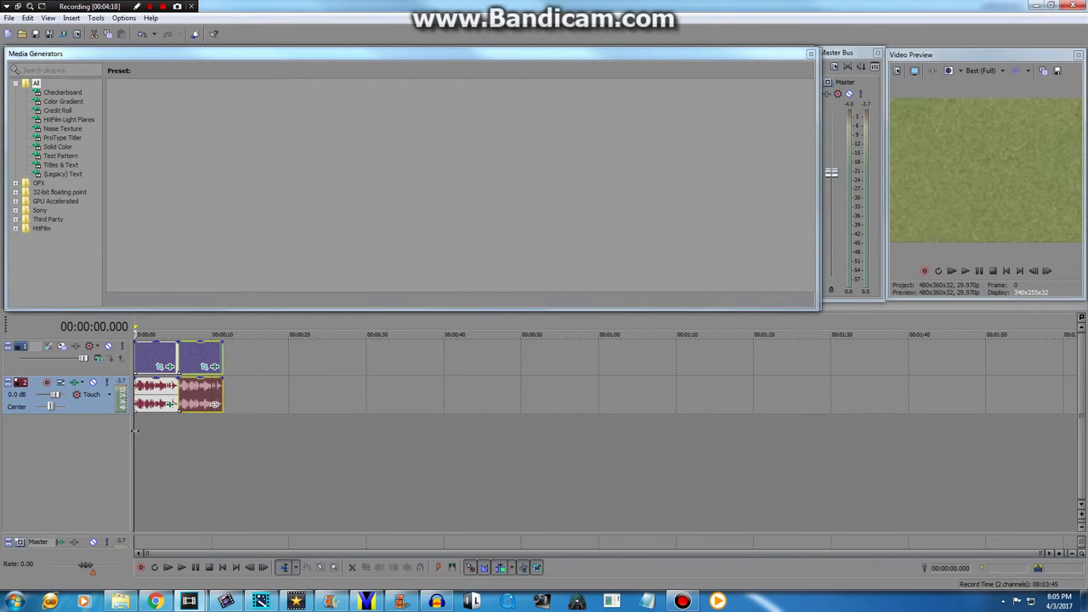
# - Apply the Weird Vibrato audio FX package to the second clip's audio event
pyautogui.moveTo(136, 430); pyautogui.dragTo(44, 424)
pyautogui.click(208, 407)
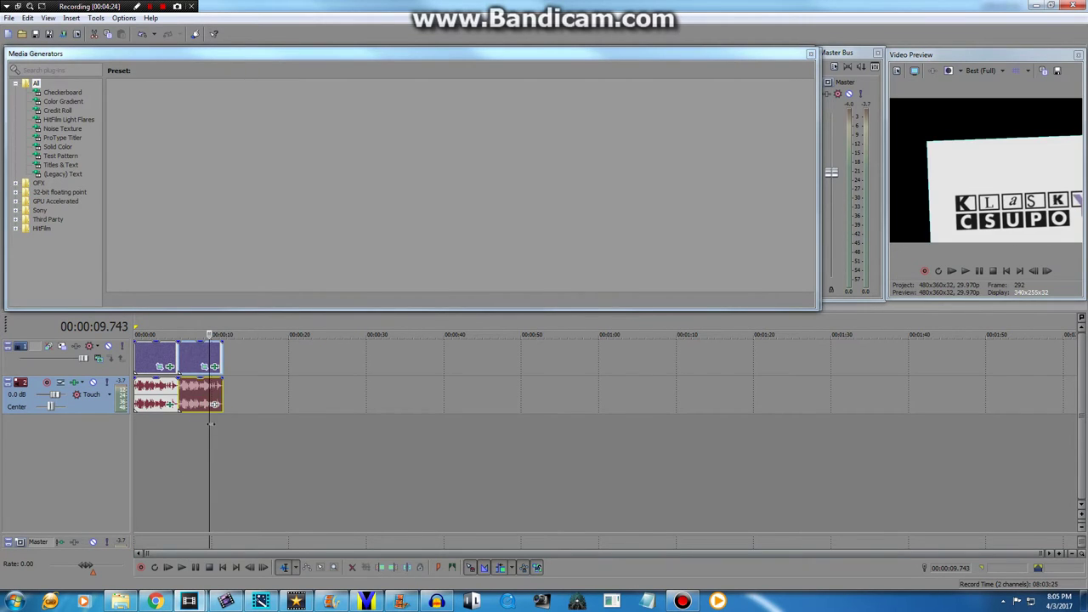
pyautogui.click(208, 425)
pyautogui.click(215, 405)
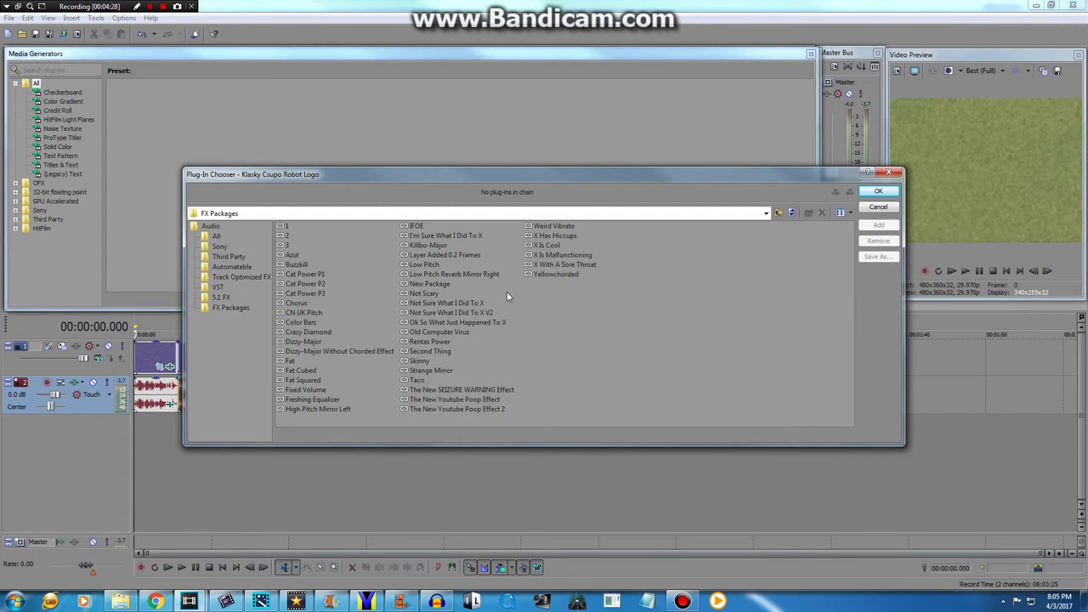
pyautogui.doubleClick(553, 226)
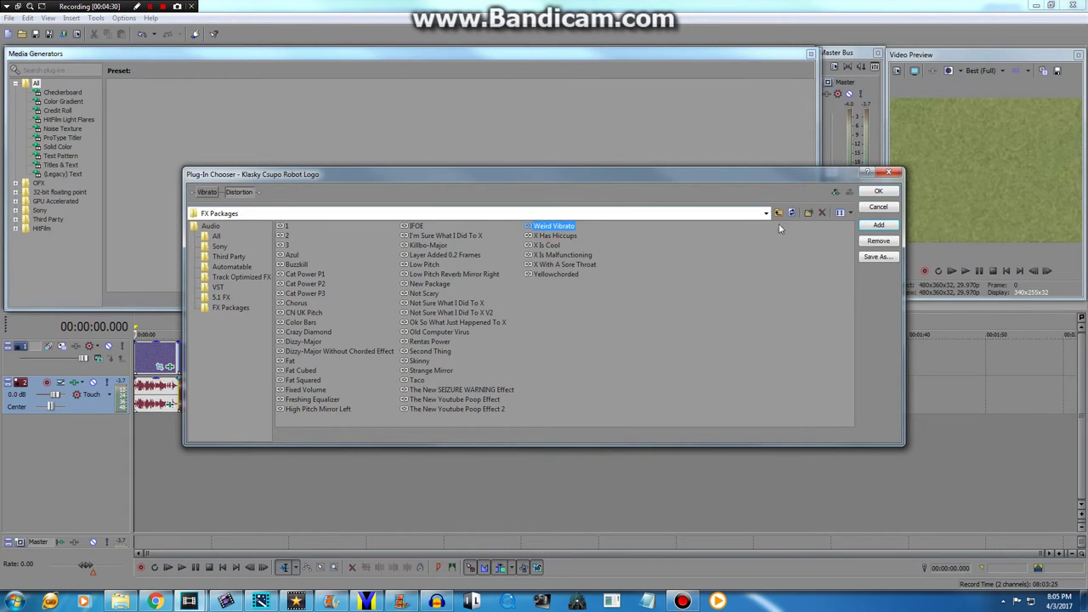
pyautogui.click(875, 194)
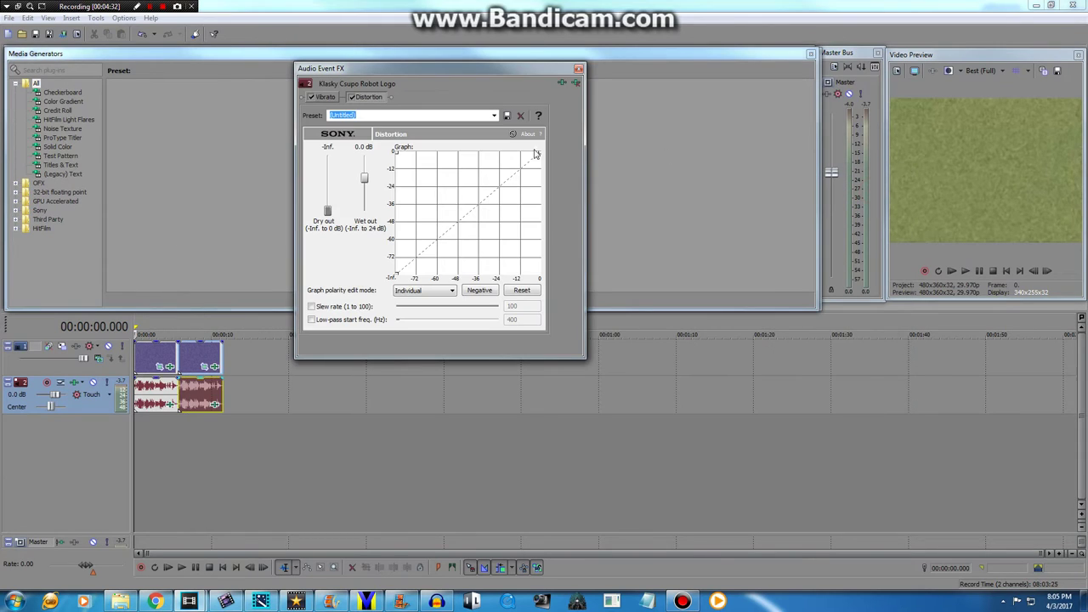
# - Review the second clip's Vibrato settings and the first clip's ExpressFX Chorus and ExpressFX Distortion settings
pyautogui.click(324, 97)
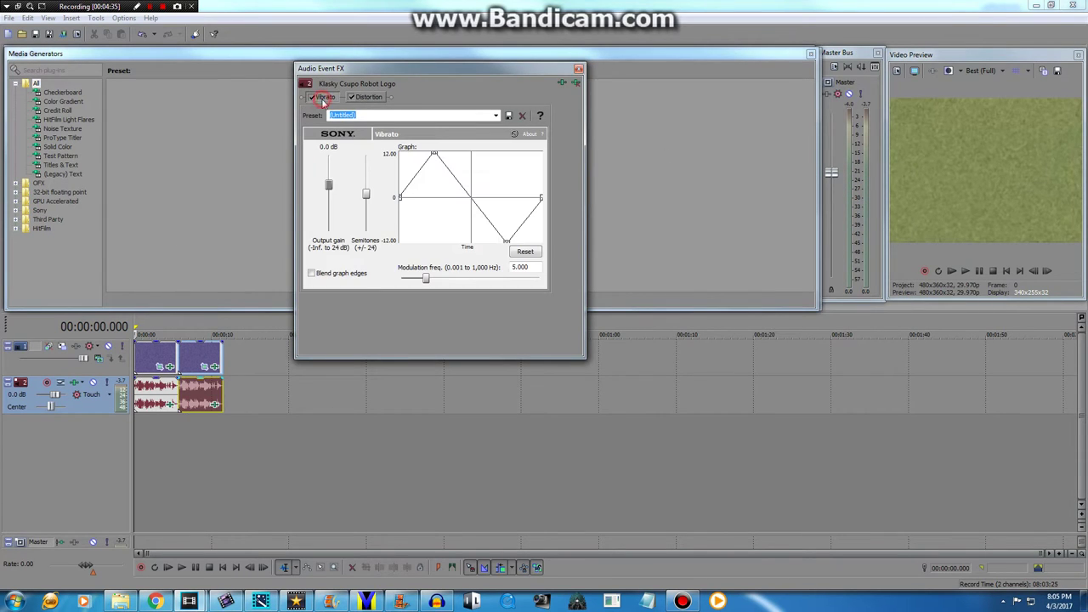
pyautogui.click(579, 69)
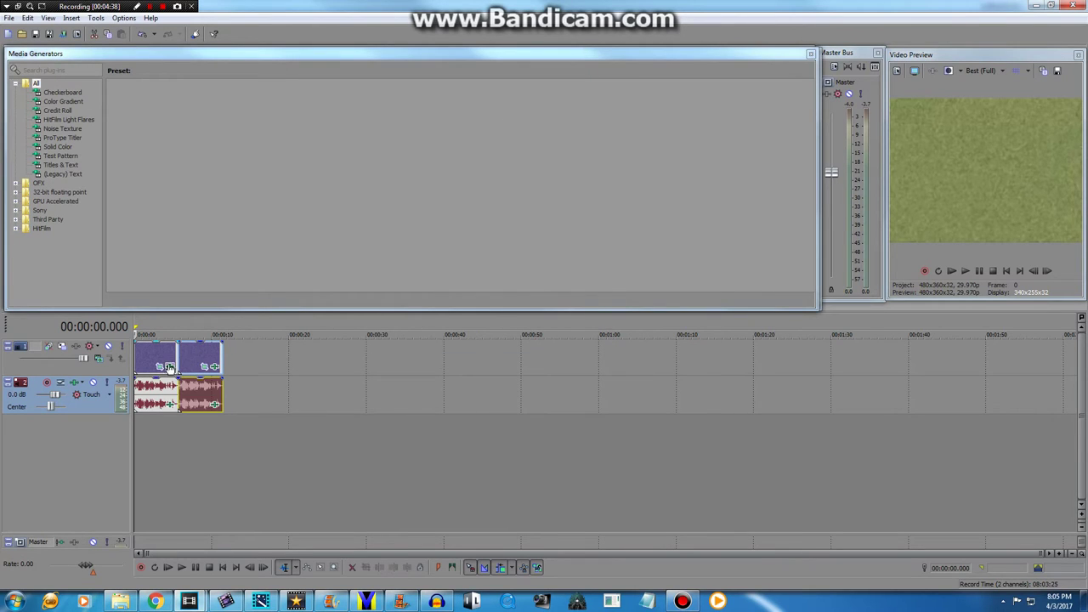
pyautogui.click(168, 406)
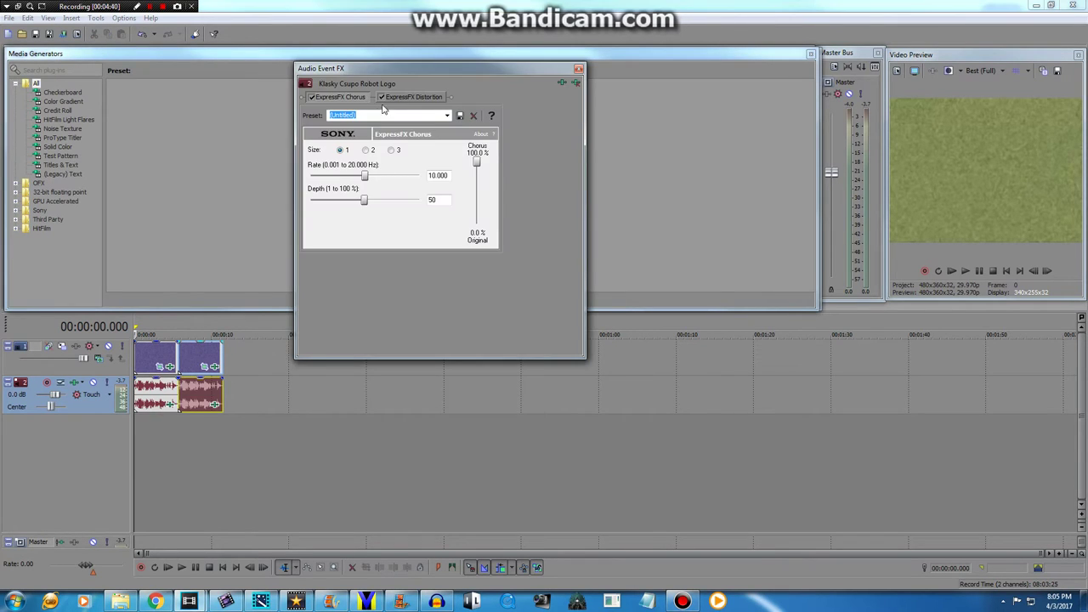
pyautogui.click(417, 97)
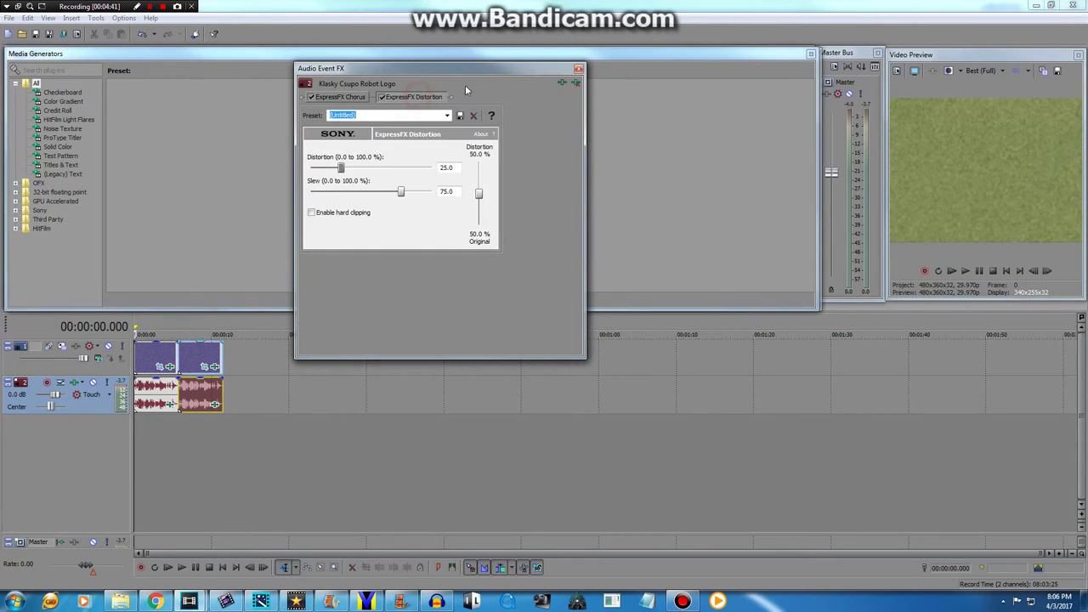
pyautogui.click(579, 69)
# - Paste a third Klasky Csupo Robot Logo clip directly after the second one
pyautogui.moveTo(155, 600)
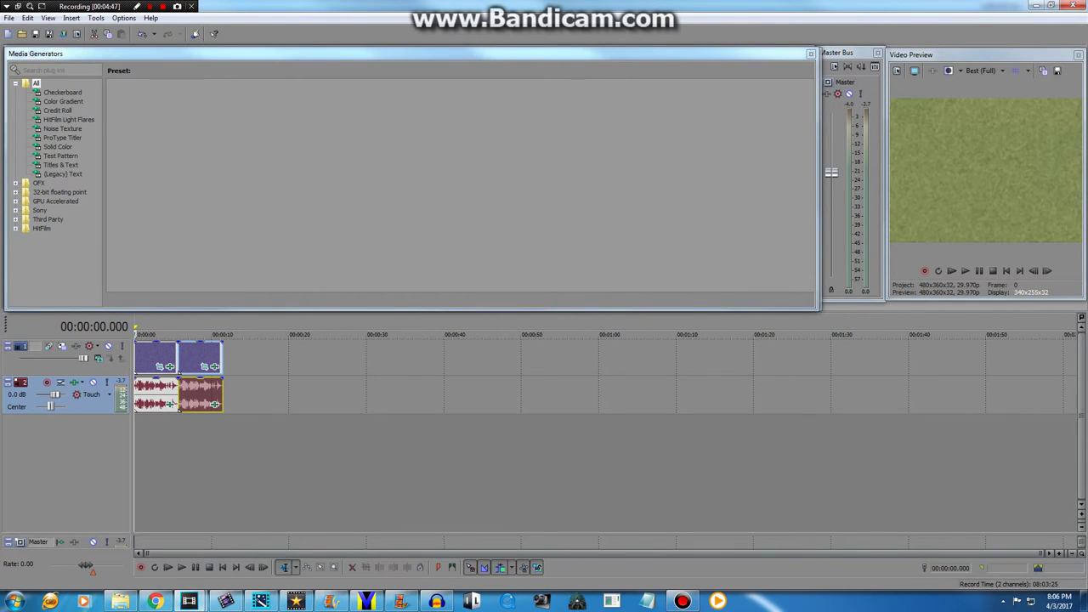
pyautogui.hotkey('ctrl', 'v')
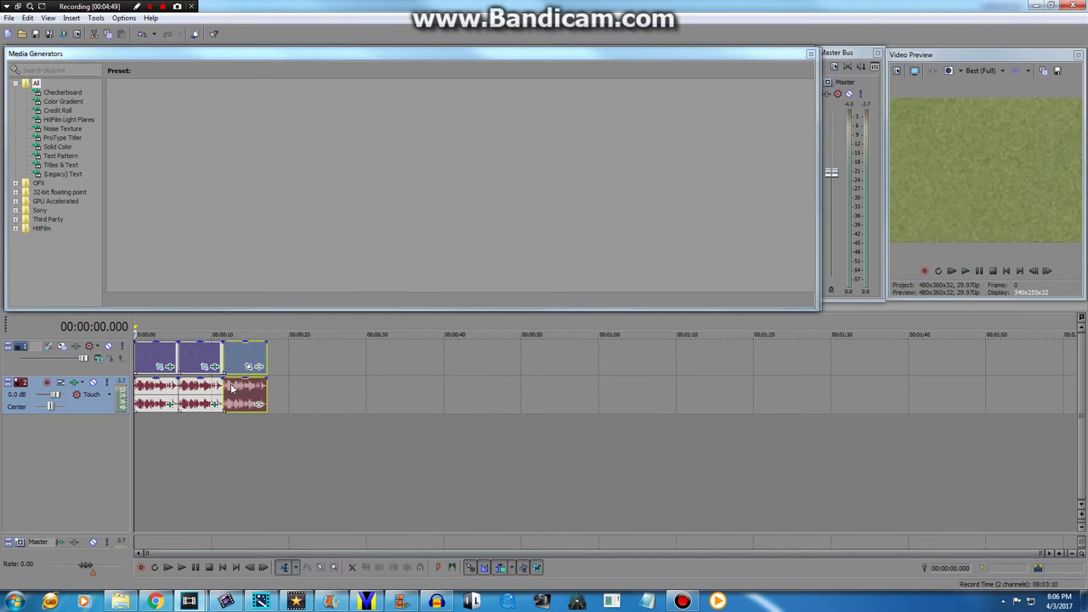
# - Switch to The Crazy Watch of X.veg and examine the third clip's Swirl settings and Pan/Crop keyframes
pyautogui.moveTo(189, 600)
pyautogui.click(248, 560)
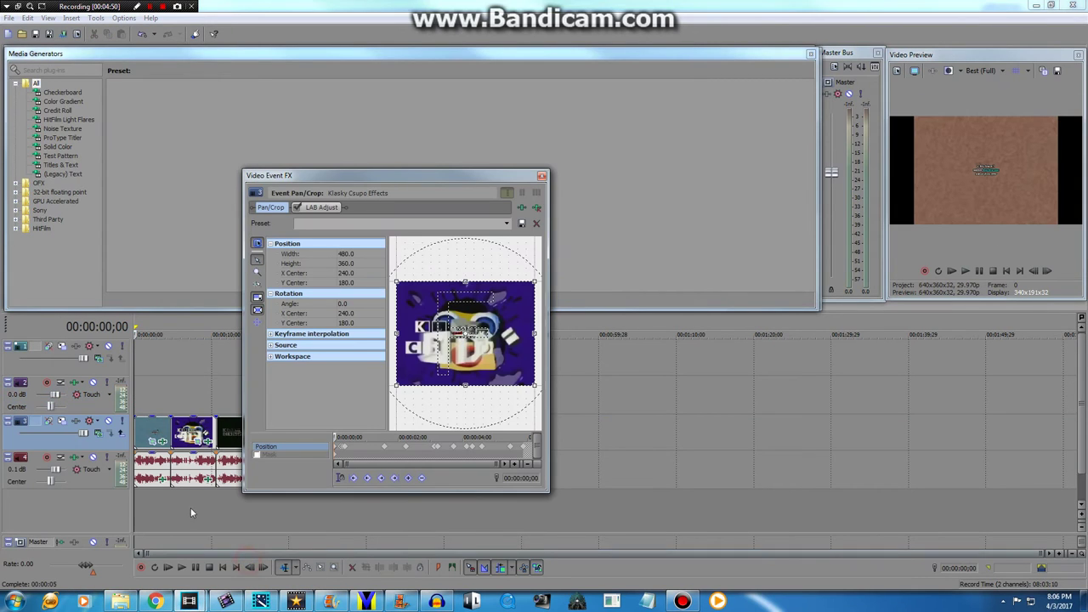
pyautogui.click(541, 177)
pyautogui.click(271, 447)
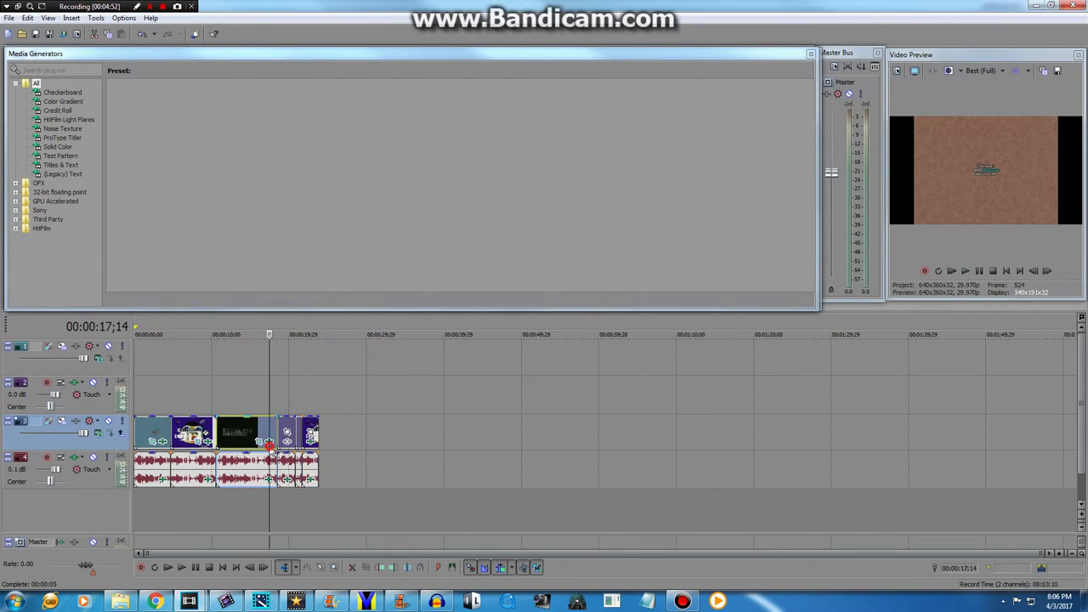
pyautogui.click(247, 442)
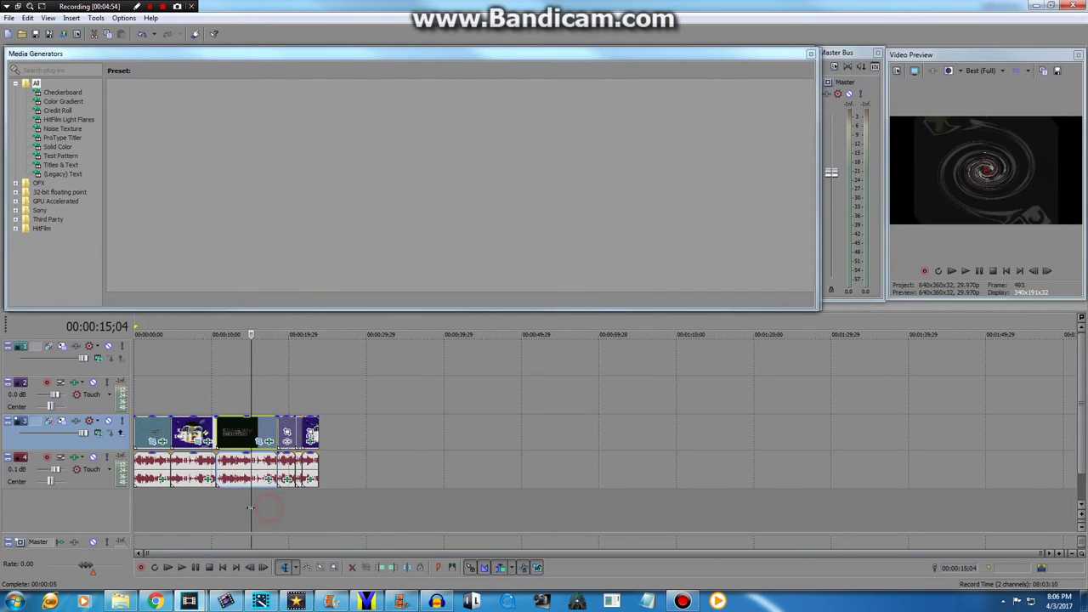
pyautogui.click(268, 440)
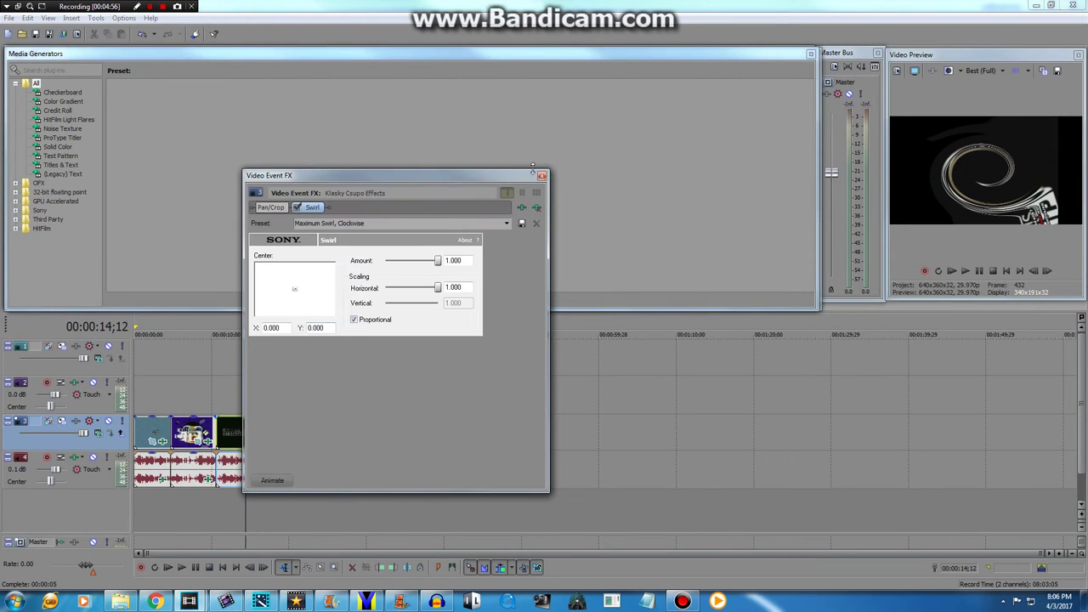
pyautogui.click(272, 208)
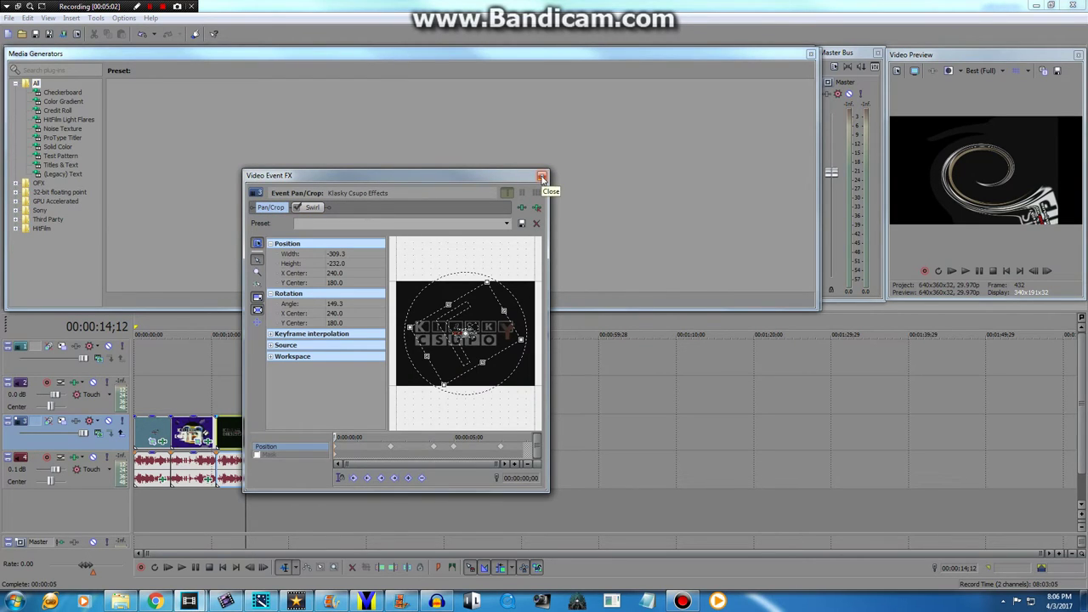
pyautogui.click(391, 450)
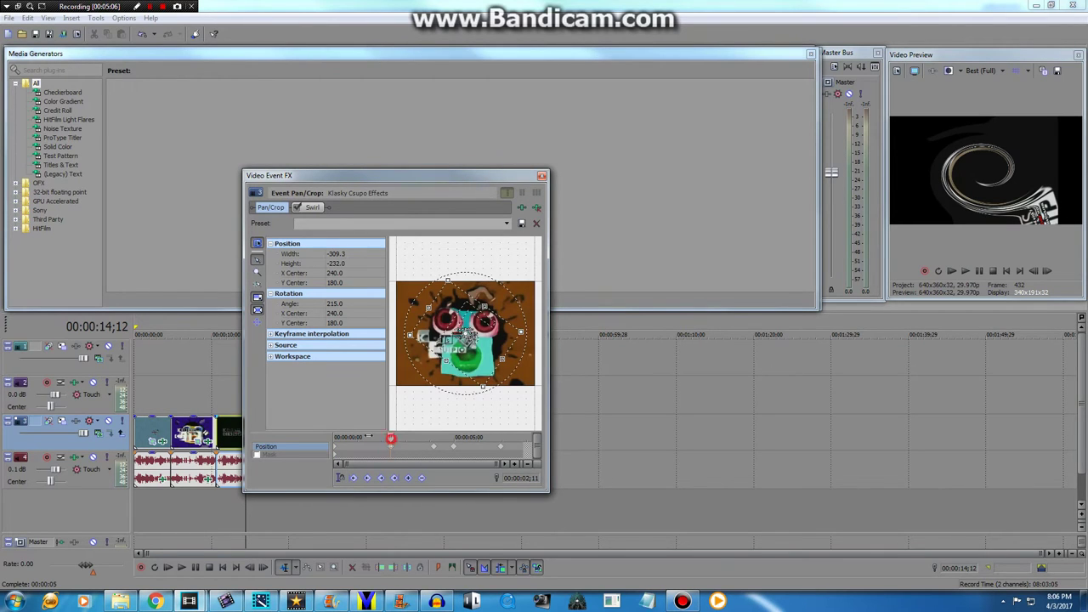
pyautogui.moveTo(390, 438); pyautogui.dragTo(337, 438)
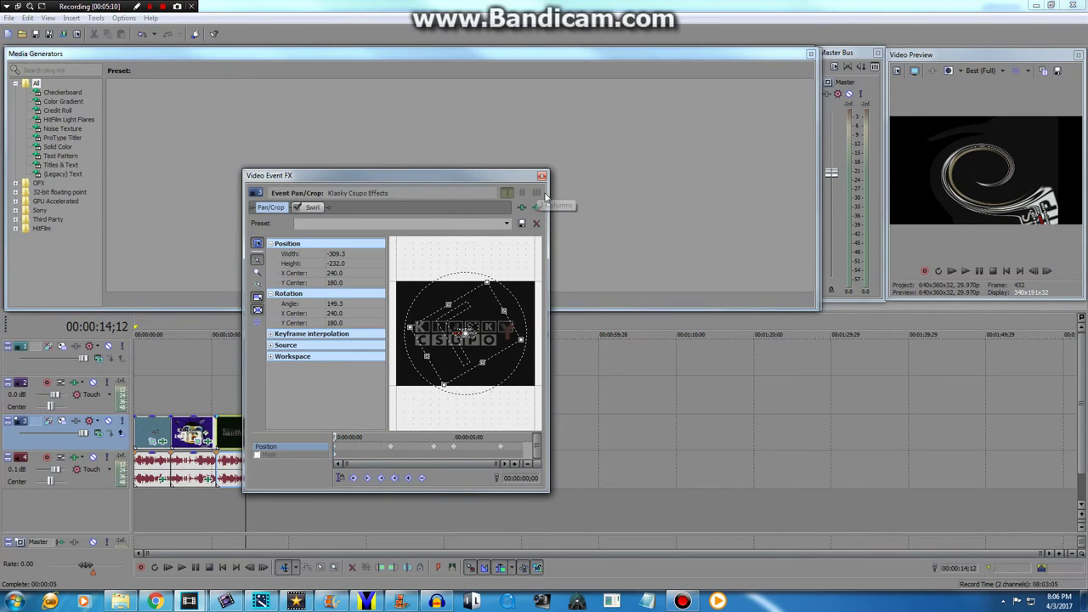
# - Return to the untitled project and apply the Buzzkill filter package to the third clip's video event
pyautogui.click(190, 601)
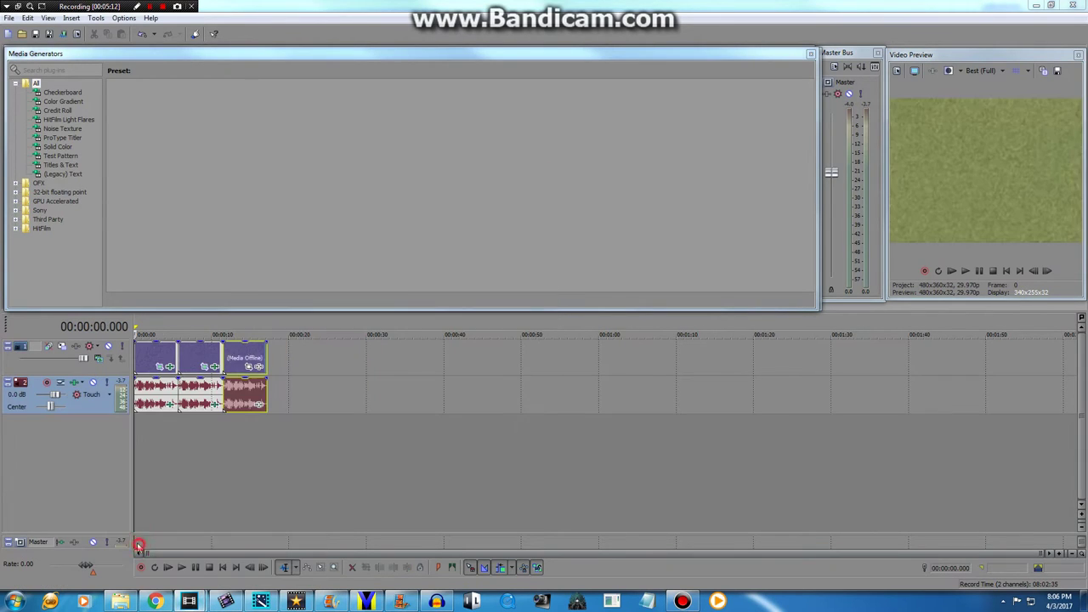
pyautogui.click(258, 367)
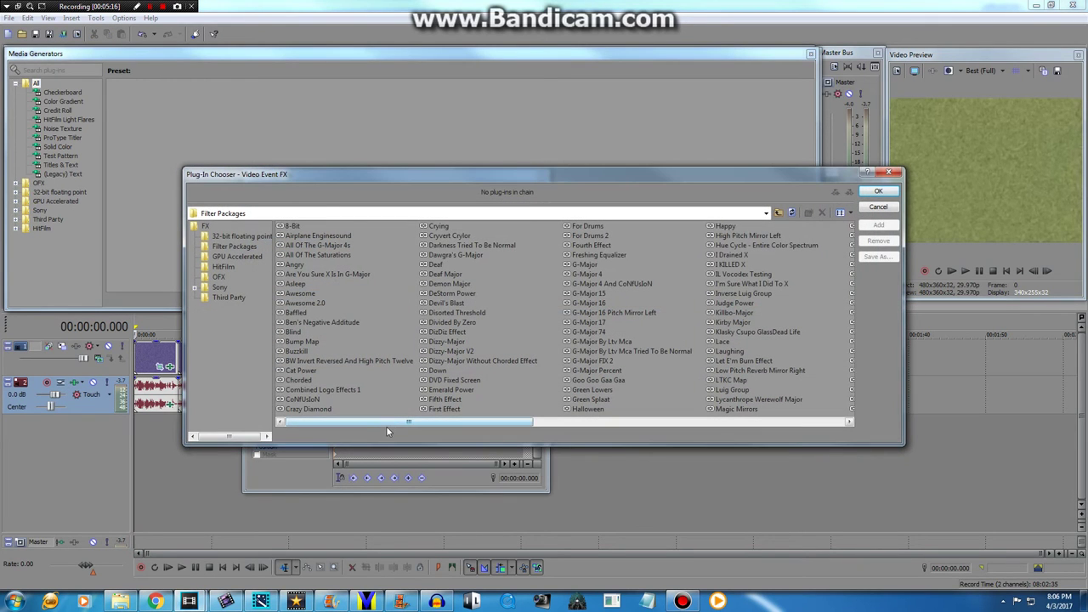
pyautogui.moveTo(388, 424); pyautogui.dragTo(350, 375)
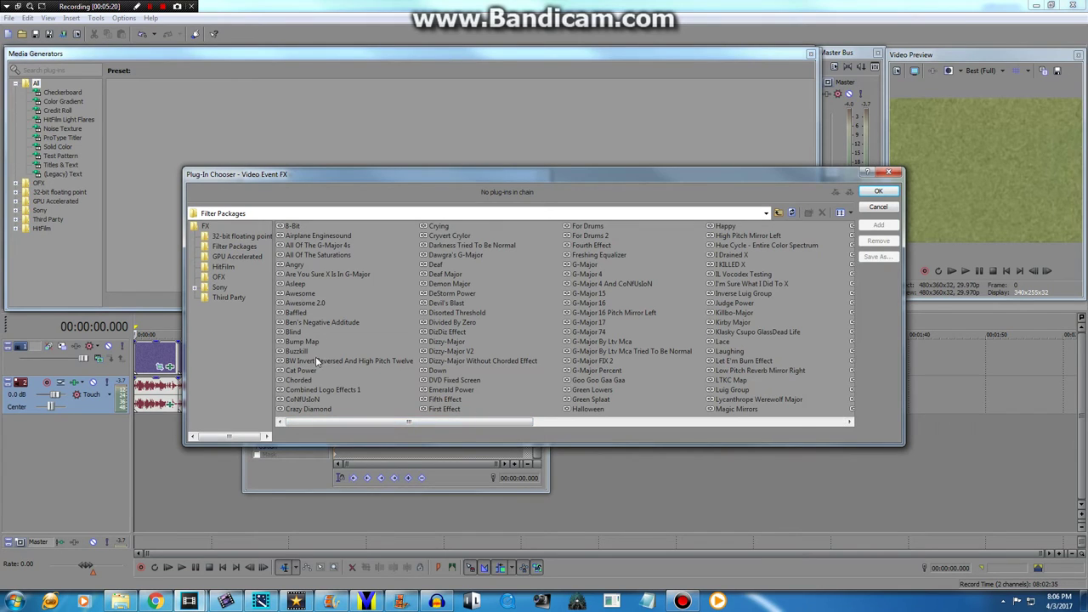
pyautogui.doubleClick(315, 352)
pyautogui.click(876, 192)
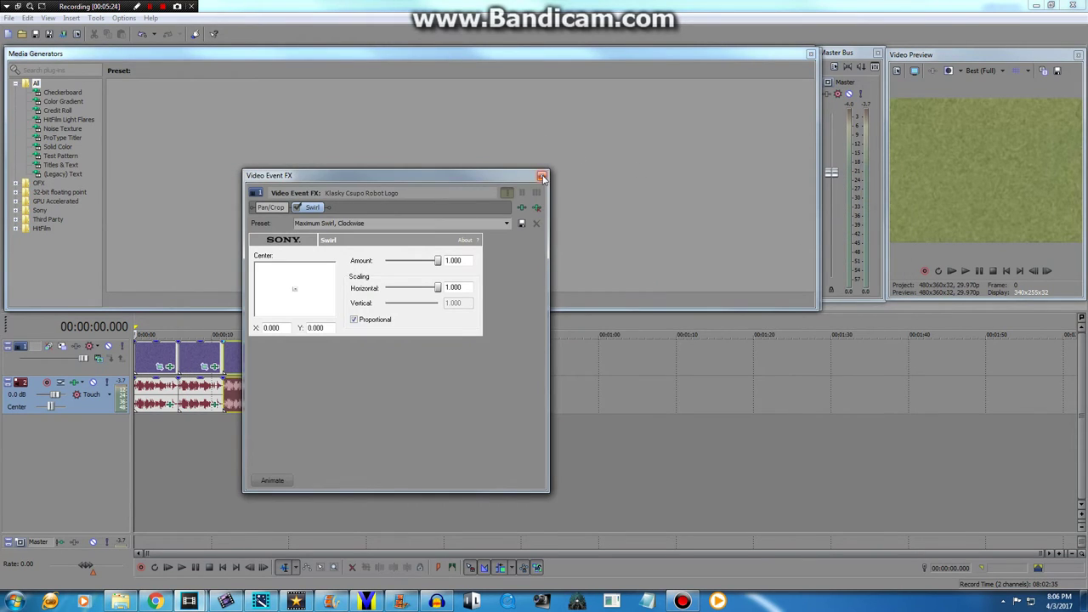
# - Add a Pan/Crop keyframe at about 1.702 s on the third clip using the Buzzkill preset
pyautogui.click(277, 209)
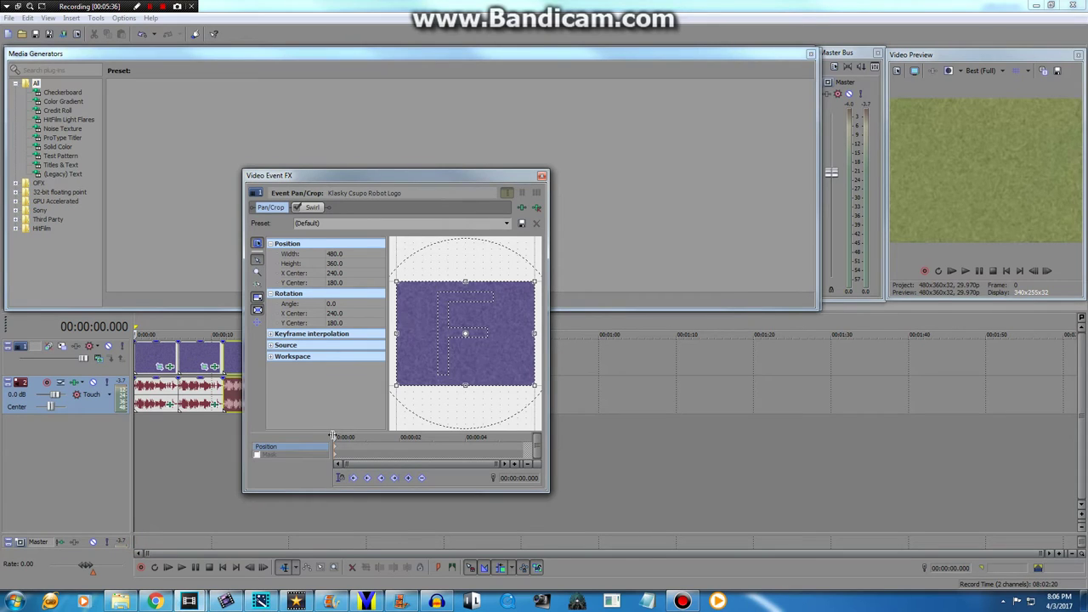
pyautogui.moveTo(334, 436); pyautogui.dragTo(389, 437)
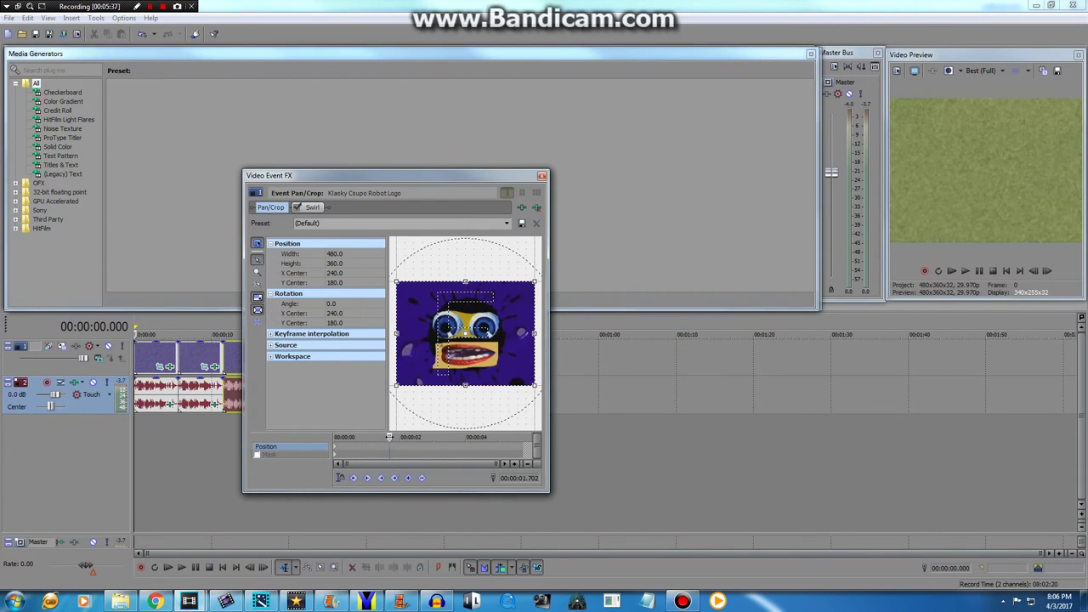
pyautogui.click(507, 224)
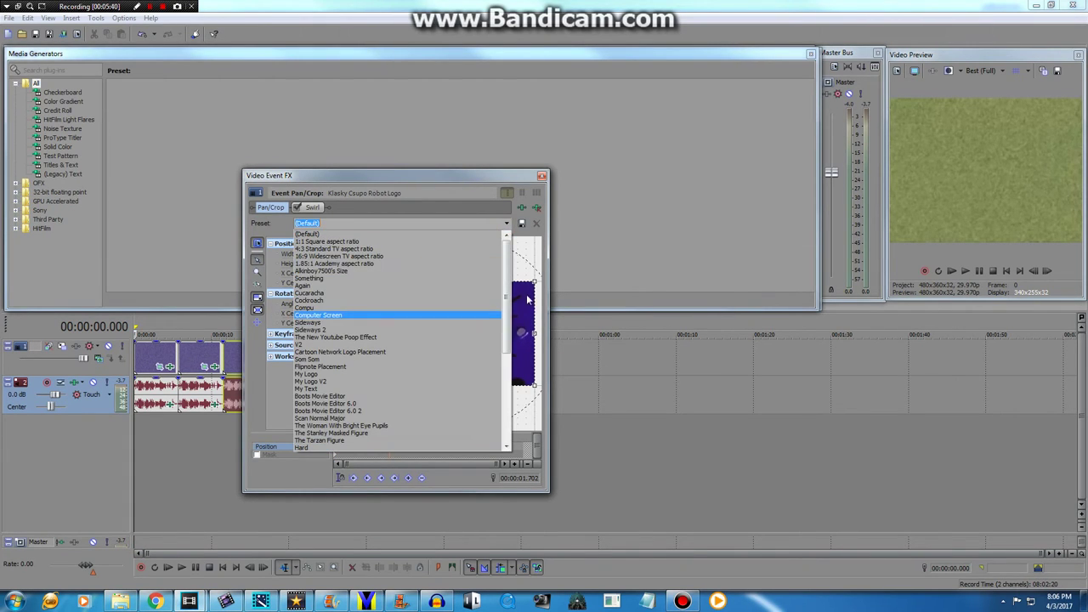
pyautogui.scroll(-5, 511, 293)
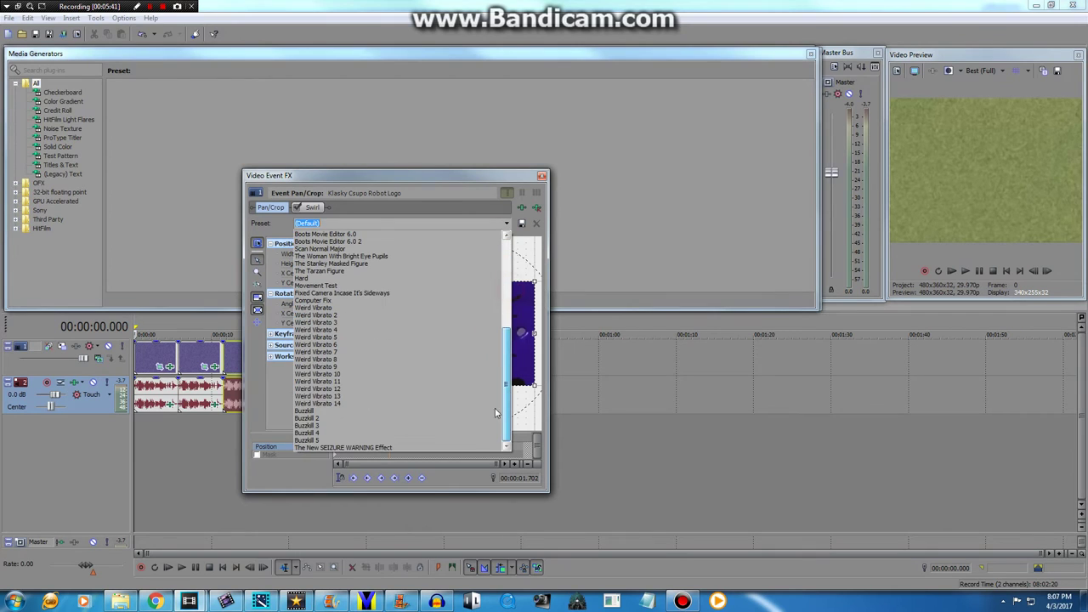
pyautogui.click(338, 416)
# - Check the keyframe timing in The Crazy Watch of X.veg, then add a Buzzkill 2 Pan/Crop keyframe at about 3.003 s in the untitled project
pyautogui.moveTo(188, 602)
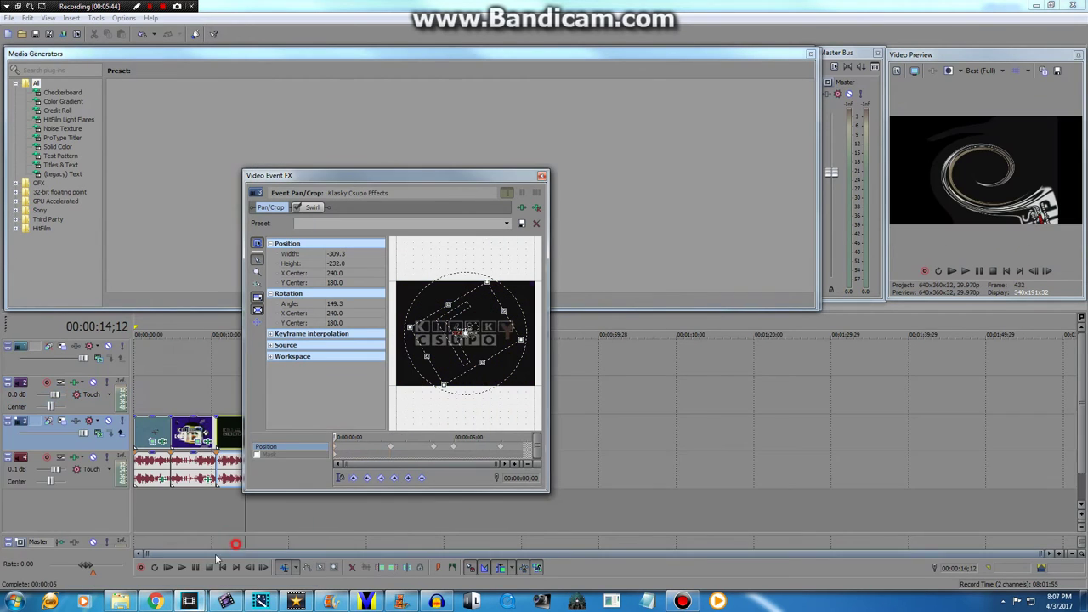
pyautogui.click(141, 553)
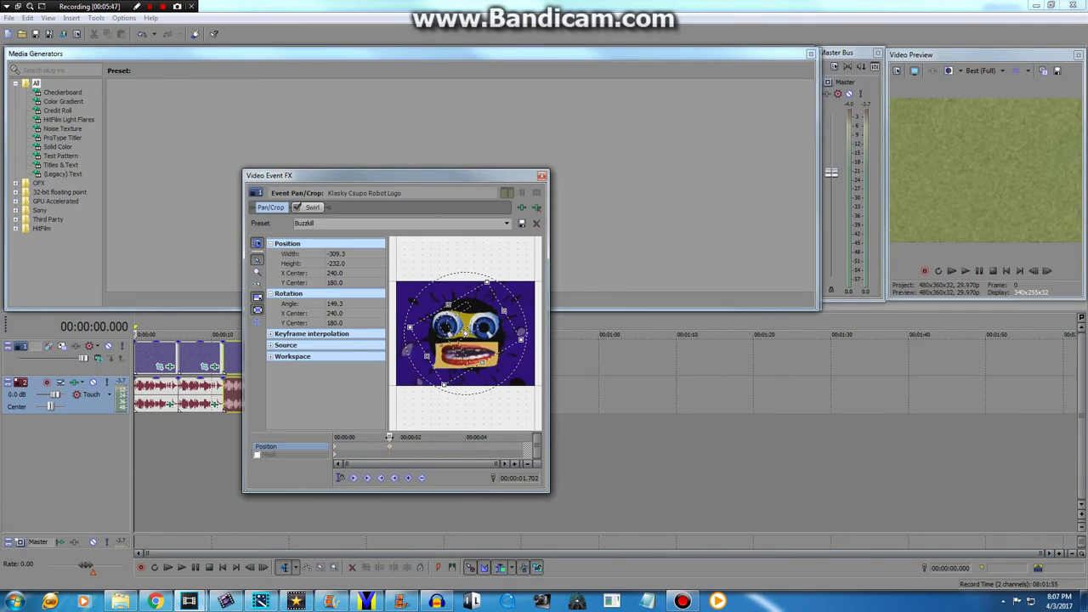
pyautogui.moveTo(388, 437); pyautogui.dragTo(433, 435)
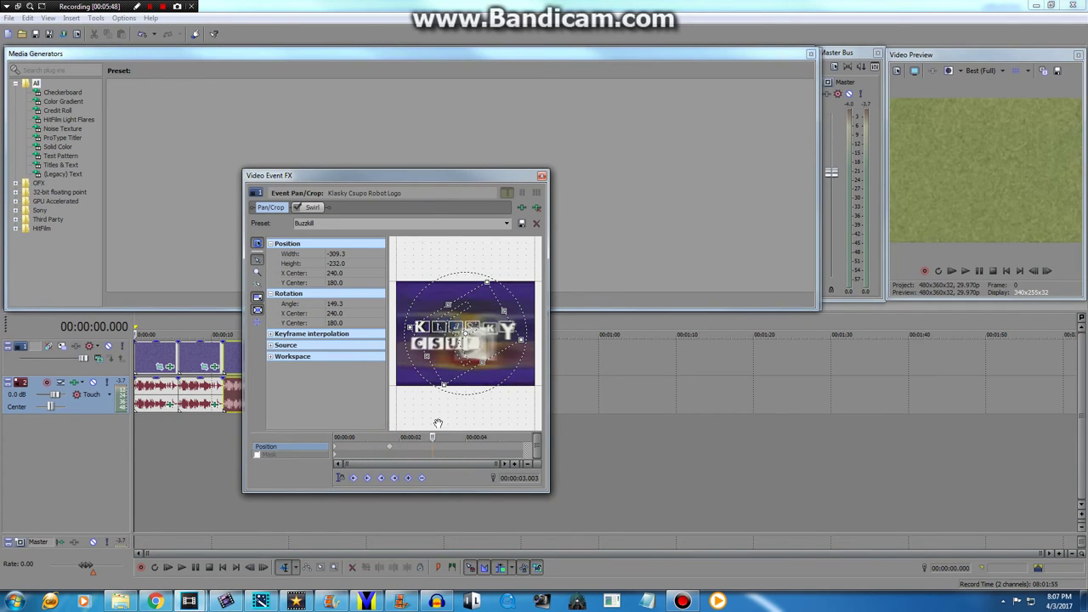
pyautogui.click(506, 223)
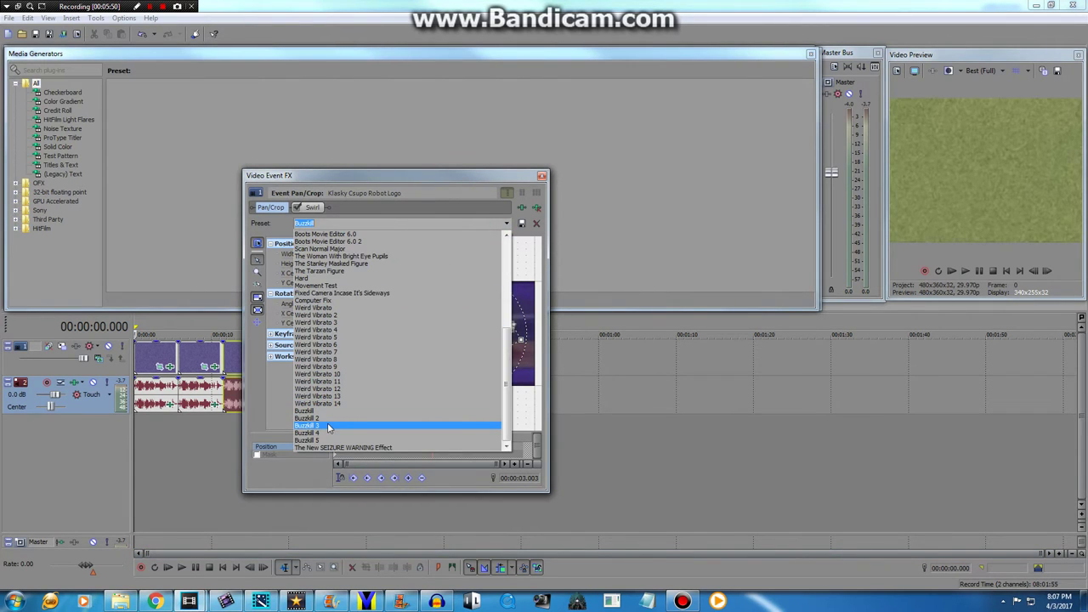
pyautogui.click(328, 419)
# - Add a Pan/Crop keyframe at about 3.403 s on the third clip using the Buzzkill 3 preset
pyautogui.moveTo(432, 432); pyautogui.dragTo(445, 436)
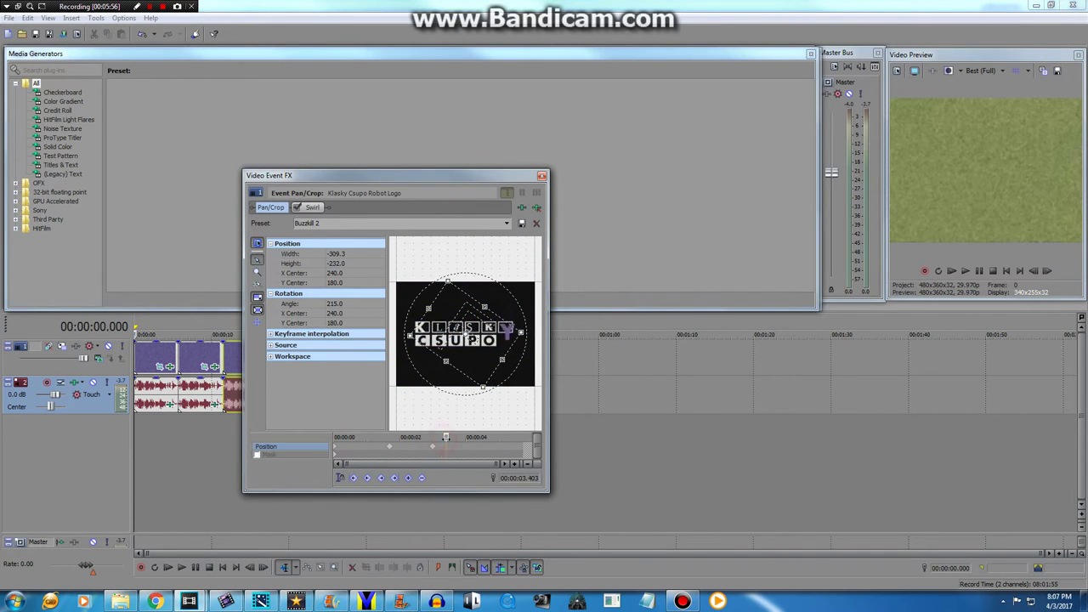
pyautogui.click(507, 224)
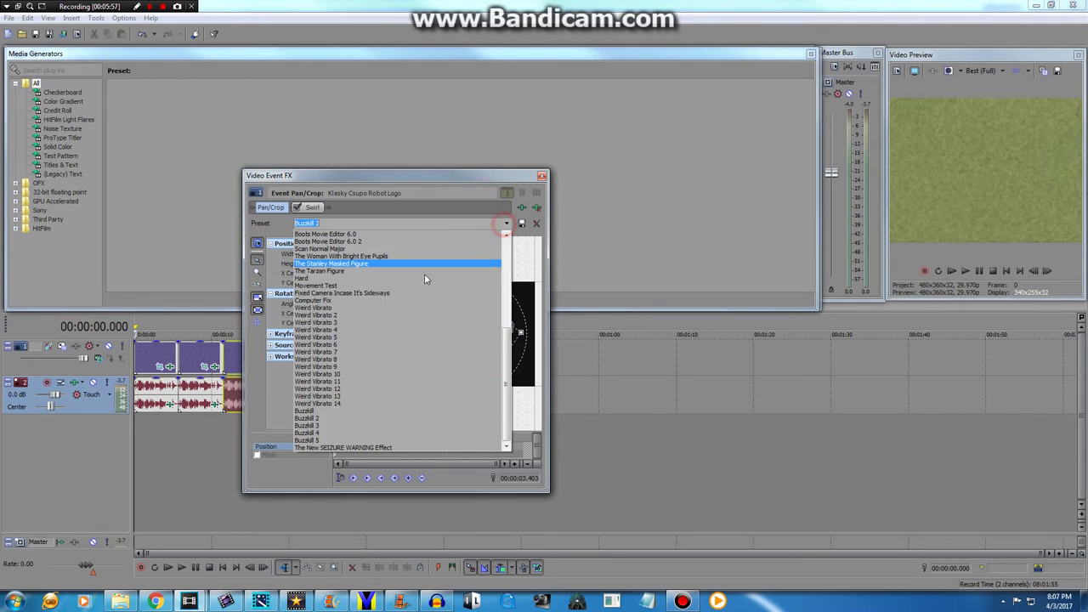
pyautogui.click(335, 428)
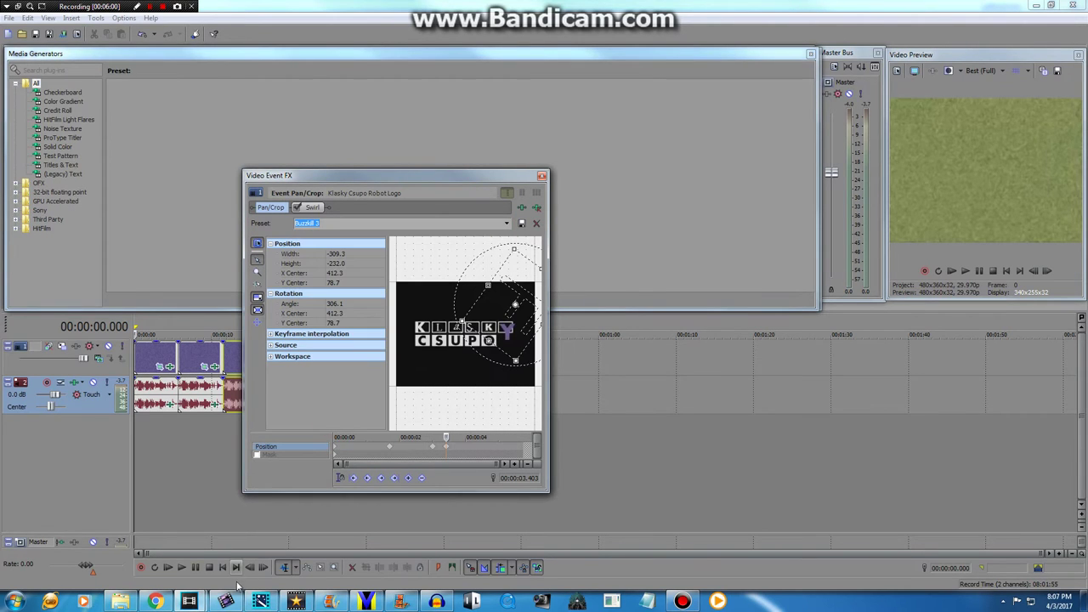
# - Change the preset of the Pan/Crop keyframe at 3.403 s to Buzzkill 4
pyautogui.moveTo(188, 601)
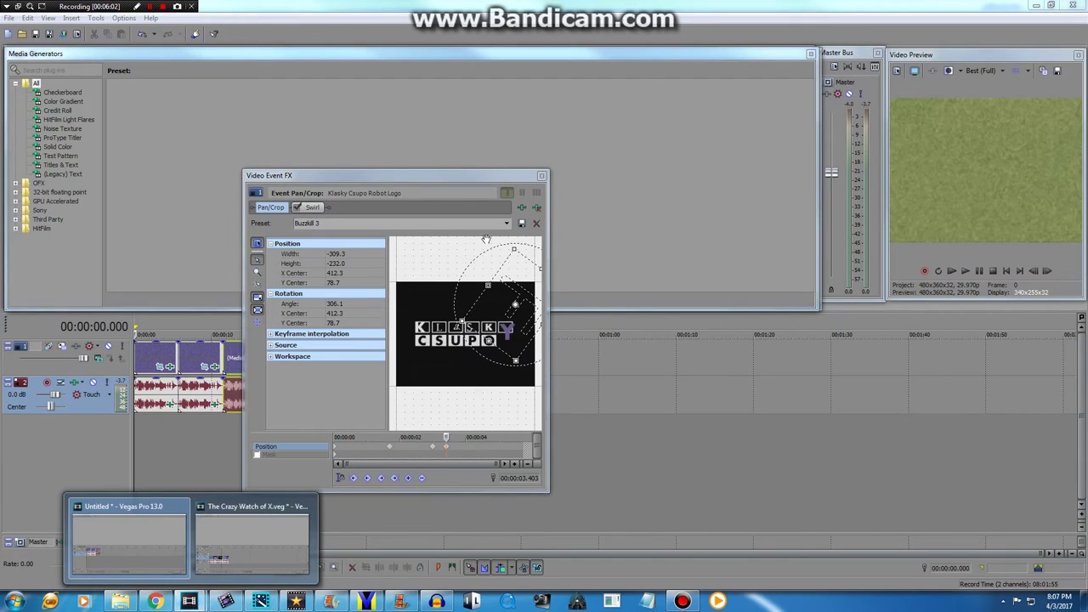
pyautogui.click(506, 224)
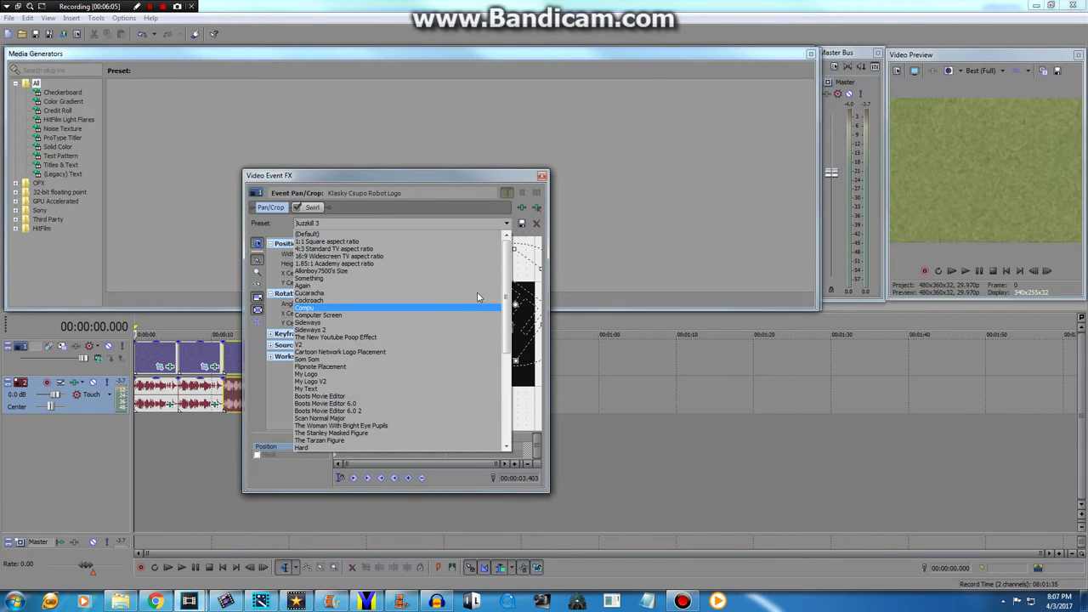
pyautogui.moveTo(507, 276); pyautogui.dragTo(504, 387)
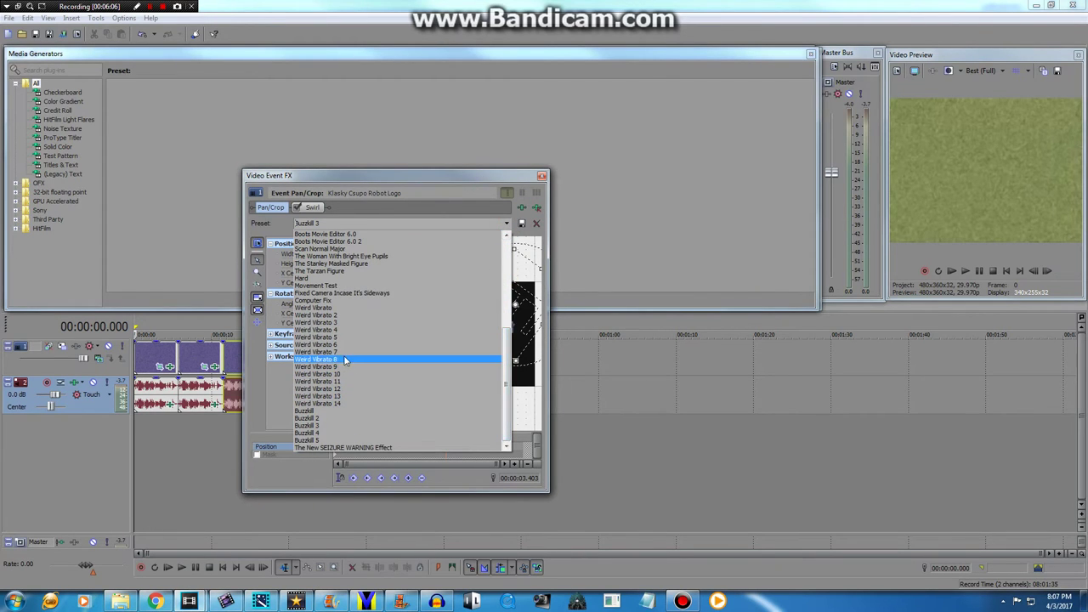
pyautogui.click(346, 329)
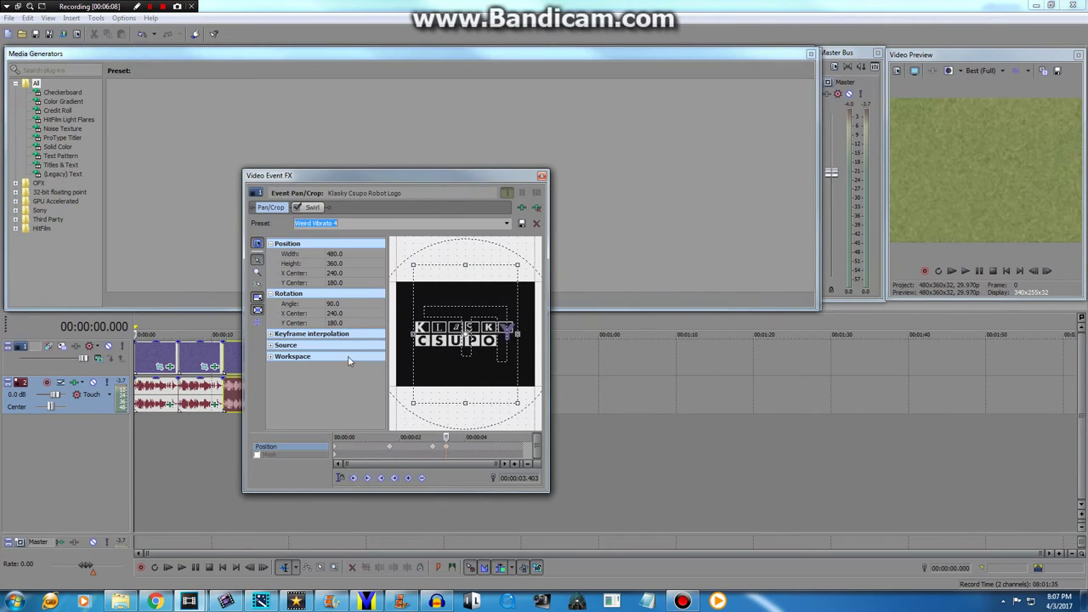
pyautogui.click(506, 223)
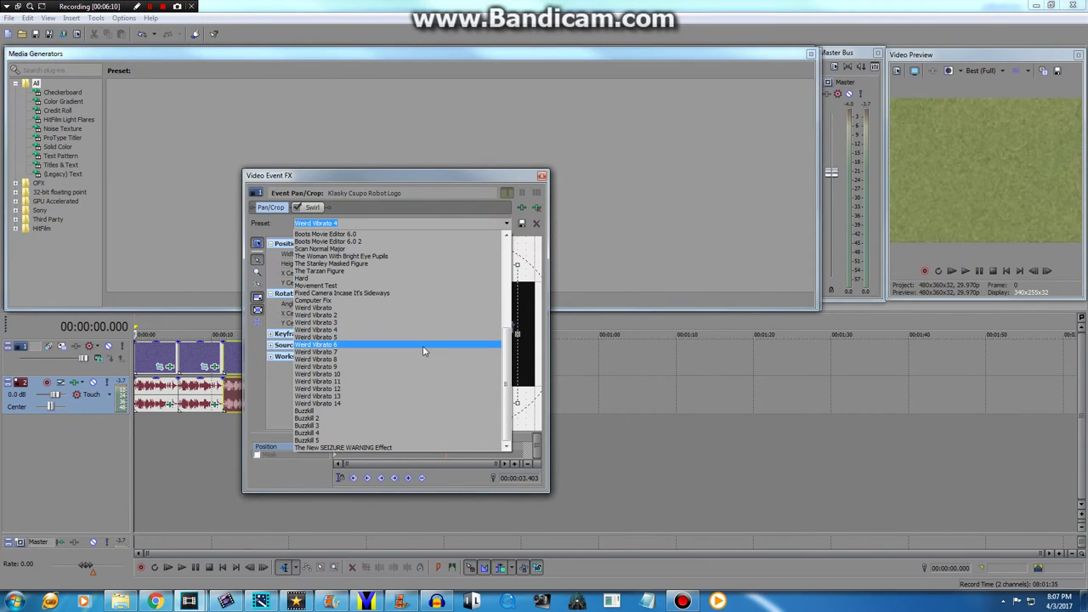
pyautogui.click(340, 435)
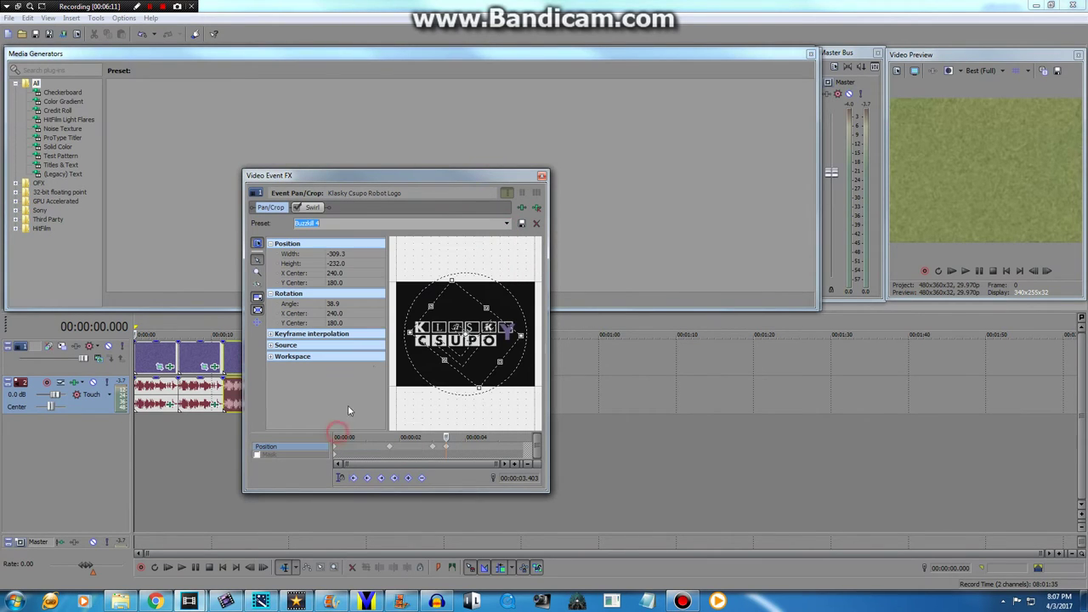
# - Check the existing Pan/Crop keyframes and apply the Buzzkill 3 preset to the one at 3.003 s
pyautogui.click(432, 447)
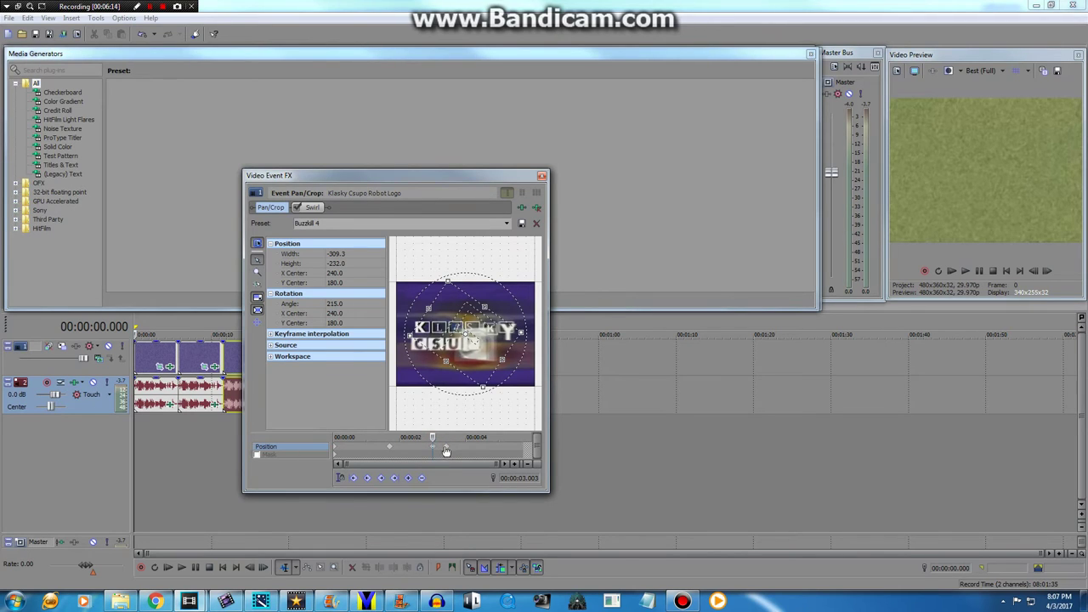
pyautogui.click(391, 450)
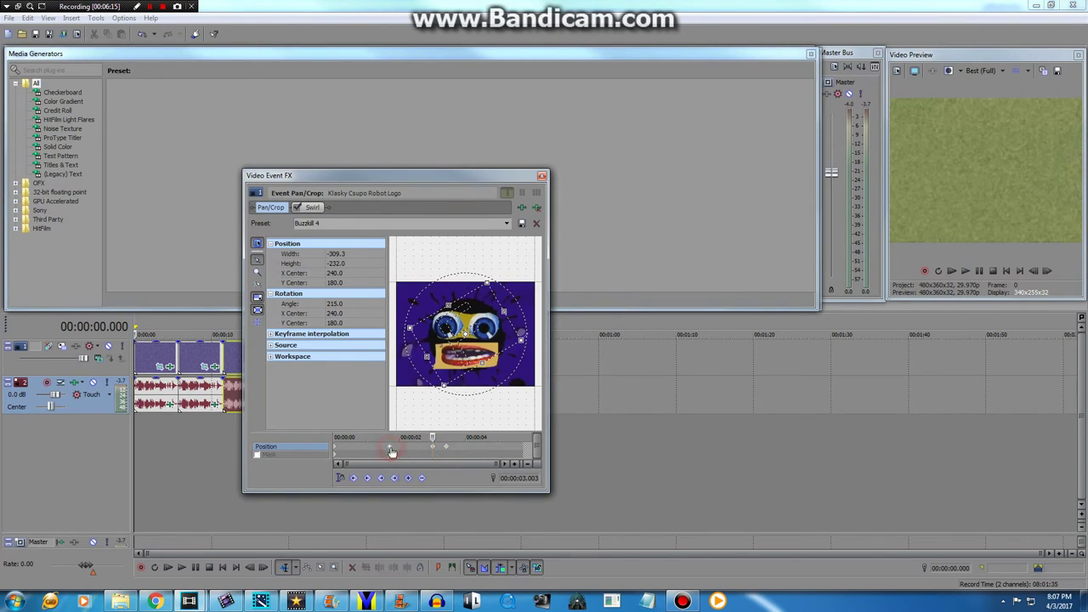
pyautogui.click(434, 448)
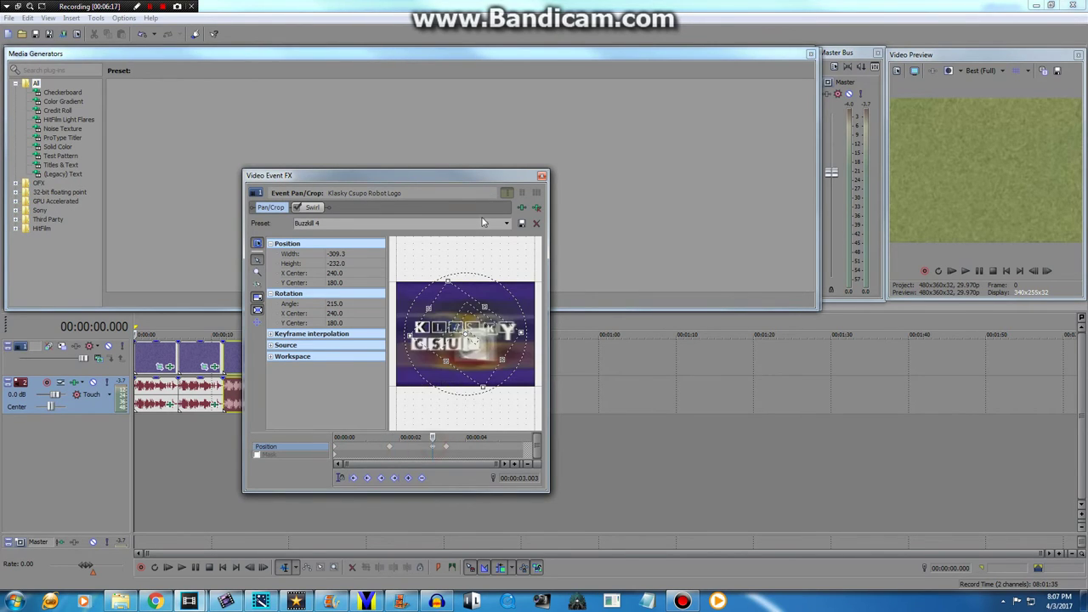
pyautogui.click(443, 446)
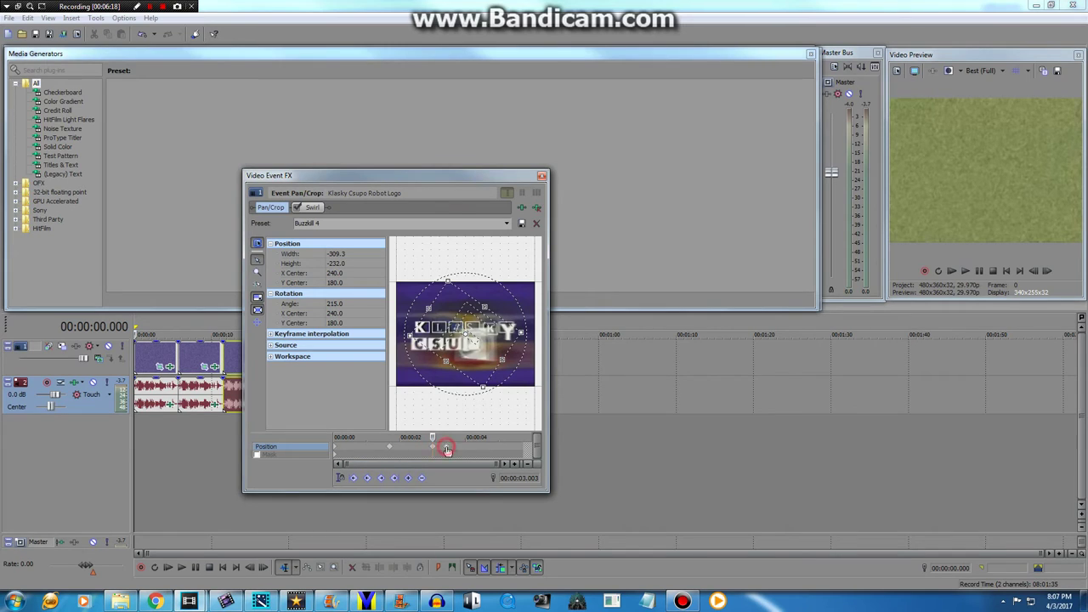
pyautogui.click(506, 223)
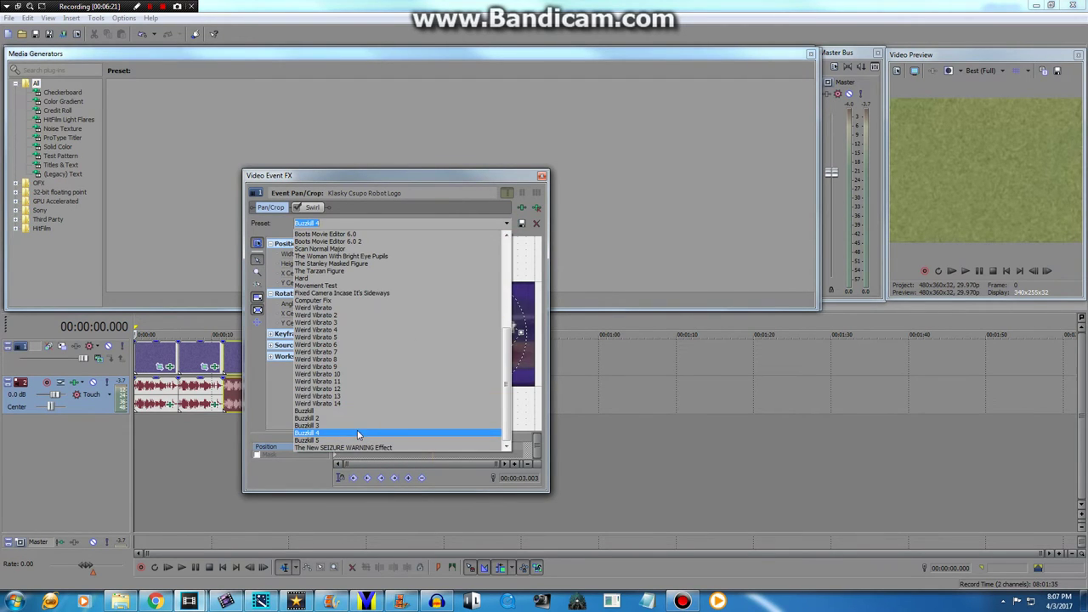
pyautogui.click(354, 425)
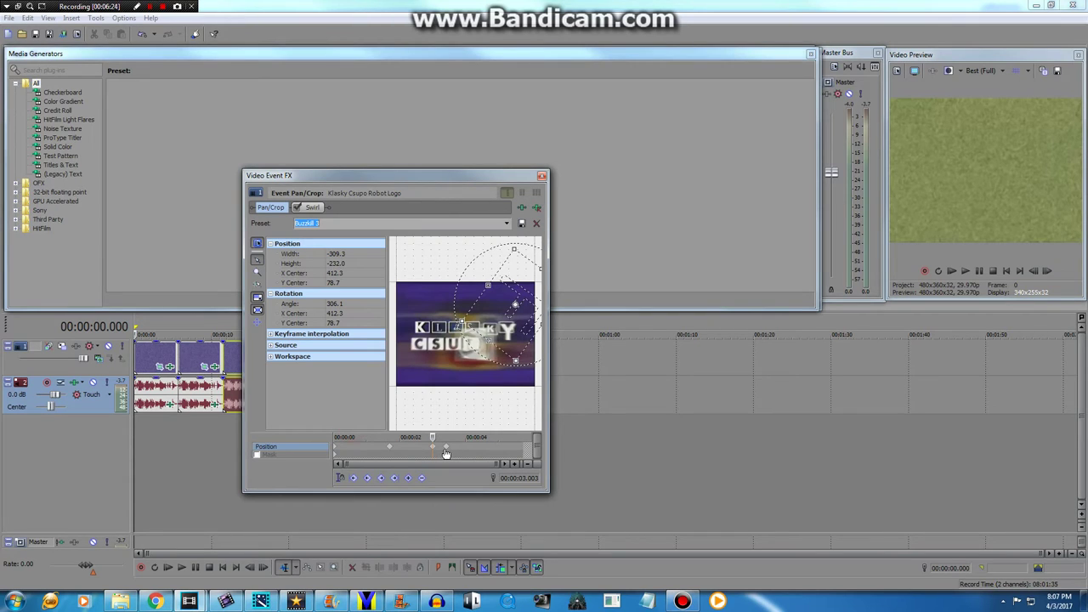
# - Reapply Buzzkill 4 to the keyframe at 3.403 s and shift it slightly later after checking The Crazy Watch of X.veg
pyautogui.click(445, 448)
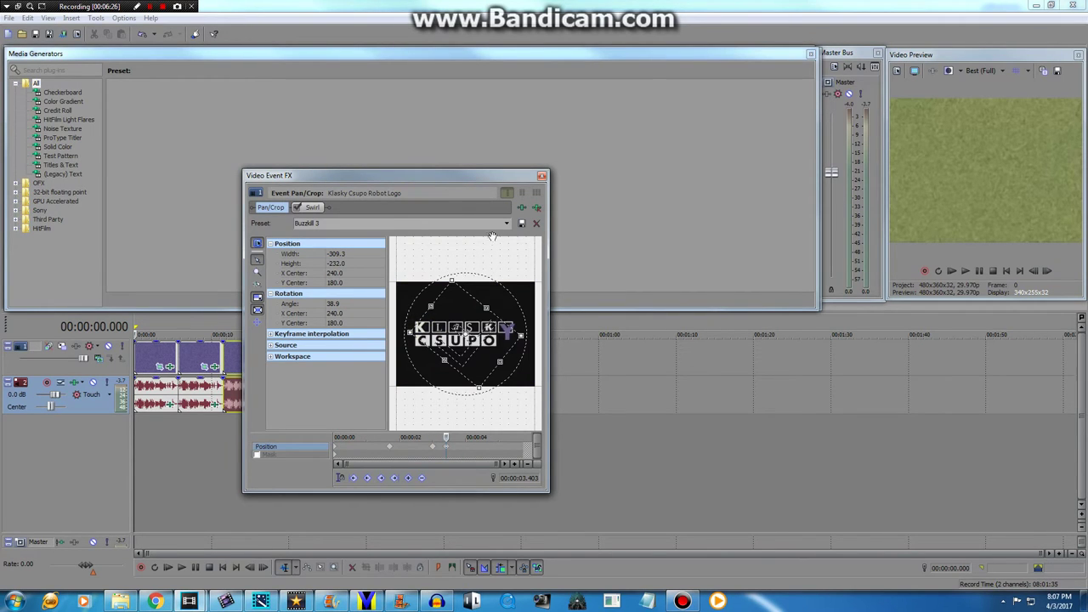
pyautogui.click(507, 223)
pyautogui.click(343, 432)
pyautogui.moveTo(188, 601)
pyautogui.click(253, 540)
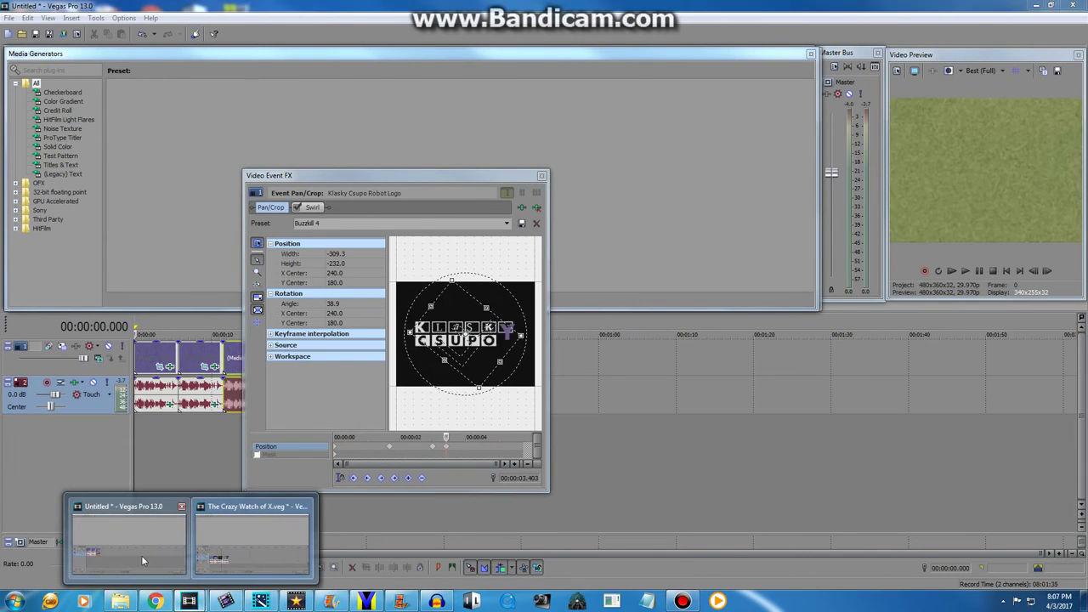
pyautogui.click(176, 554)
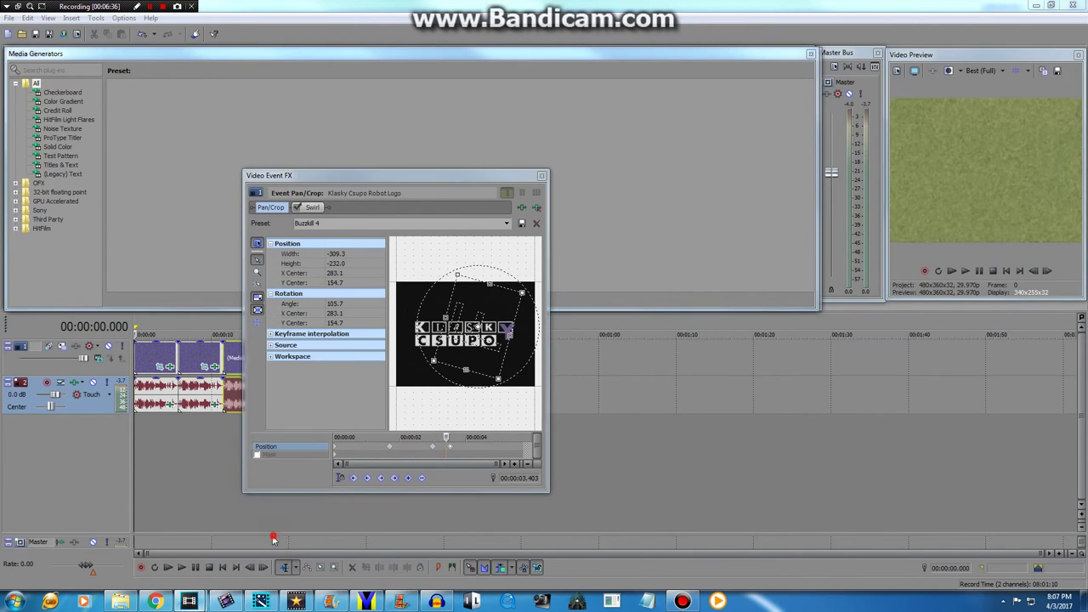
# - Recheck the reference project, then add a Buzzkill 5 Pan/Crop keyframe at about 5.138 s on the third clip and close its effects window
pyautogui.click(189, 601)
pyautogui.moveTo(189, 601)
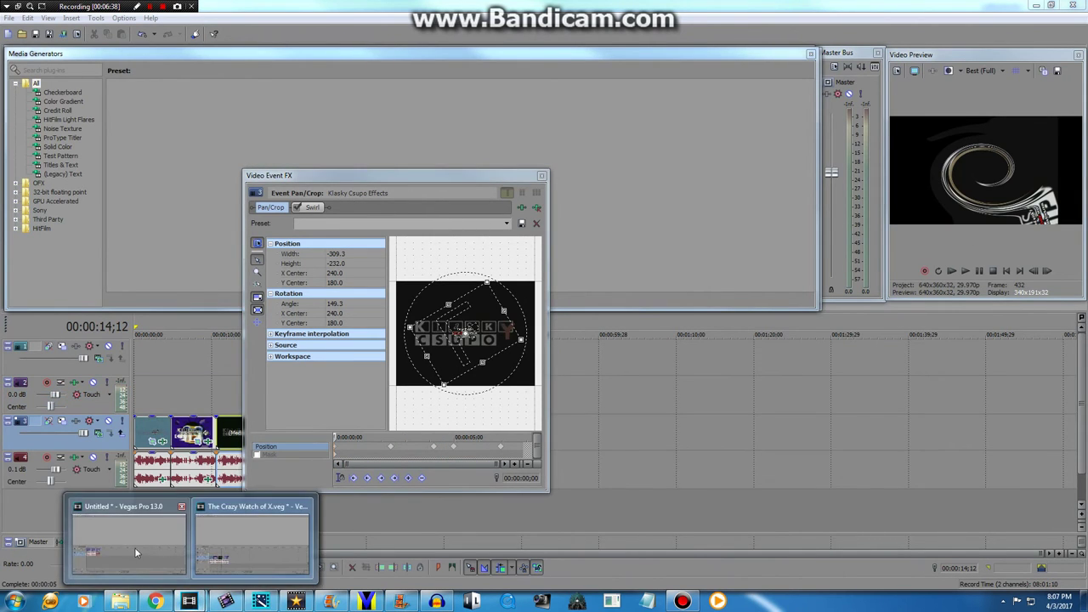
pyautogui.click(134, 548)
pyautogui.moveTo(444, 437); pyautogui.dragTo(502, 437)
pyautogui.click(507, 223)
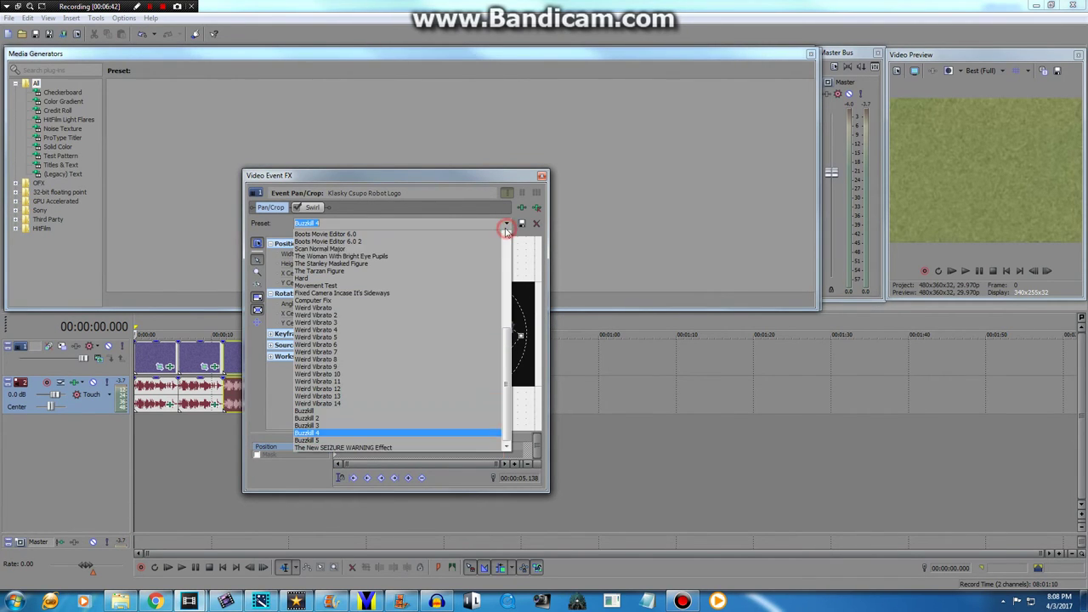
pyautogui.click(318, 439)
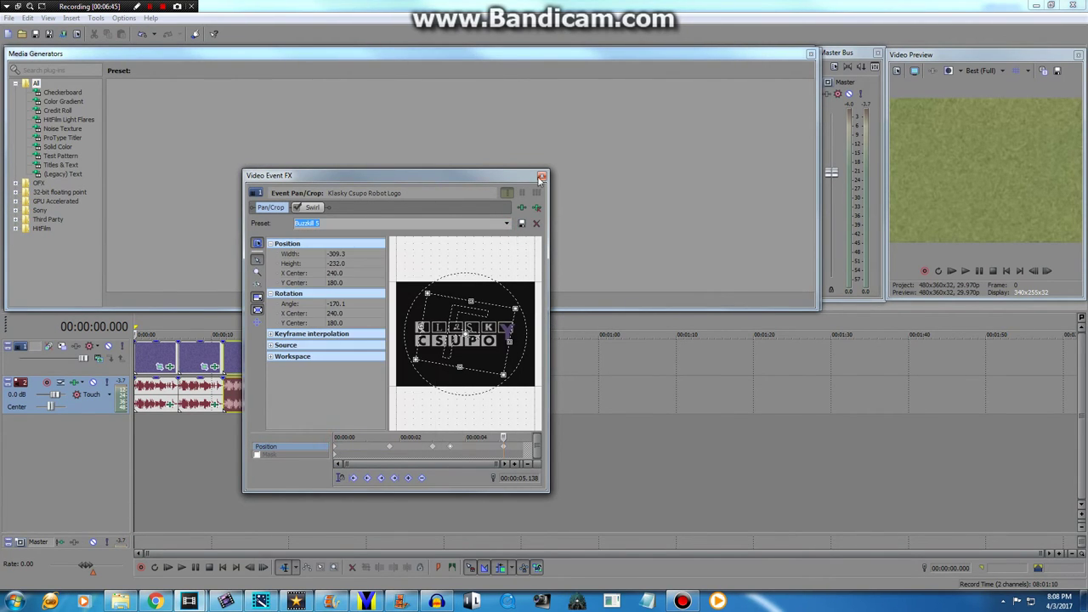
pyautogui.click(541, 177)
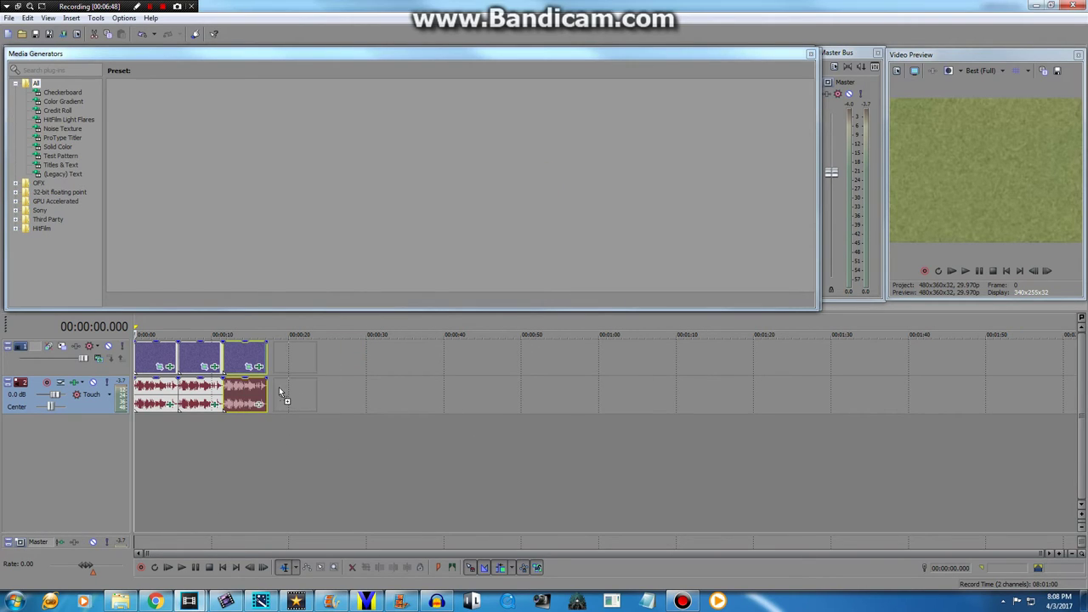
# - Paste a fourth Klasky Csupo Robot Logo clip after the third, and apply the Buzzkill audio package to the third clip's audio event
pyautogui.hotkey('ctrl', 'v')
pyautogui.click(253, 411)
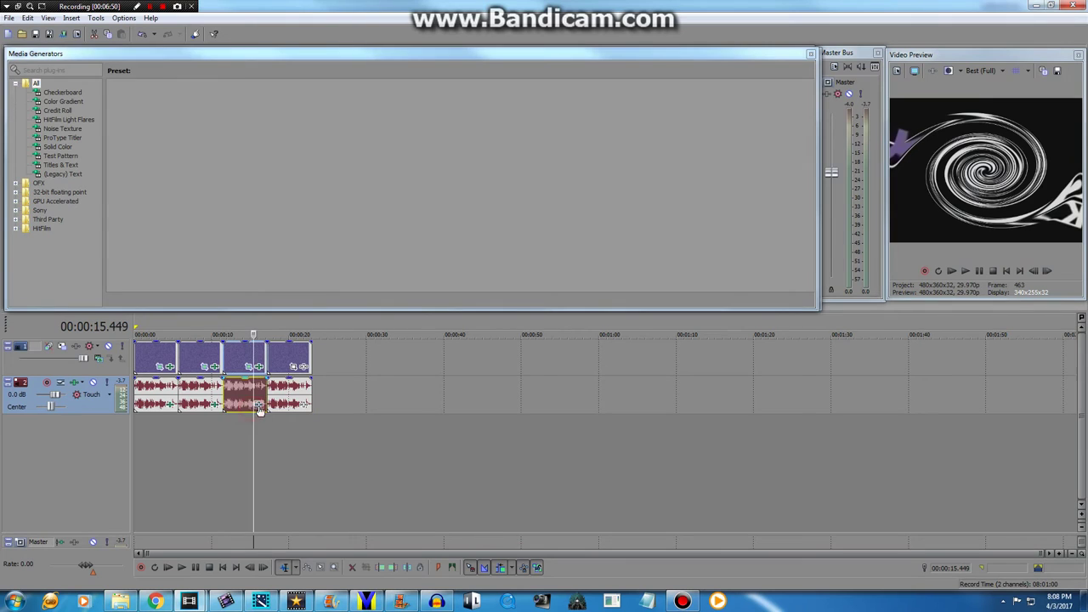
pyautogui.click(258, 405)
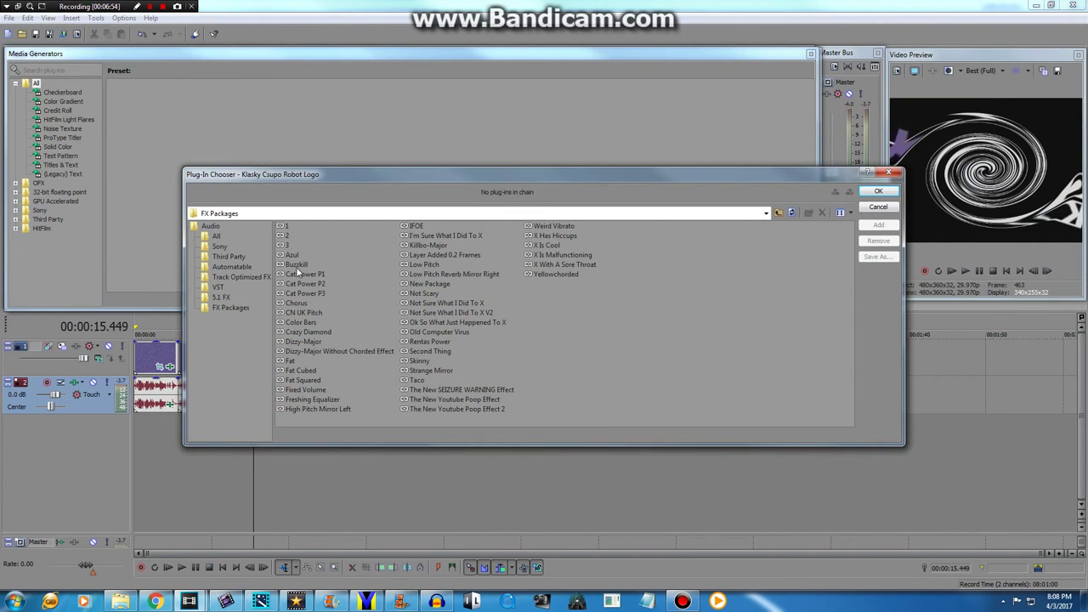
pyautogui.doubleClick(297, 265)
pyautogui.click(888, 194)
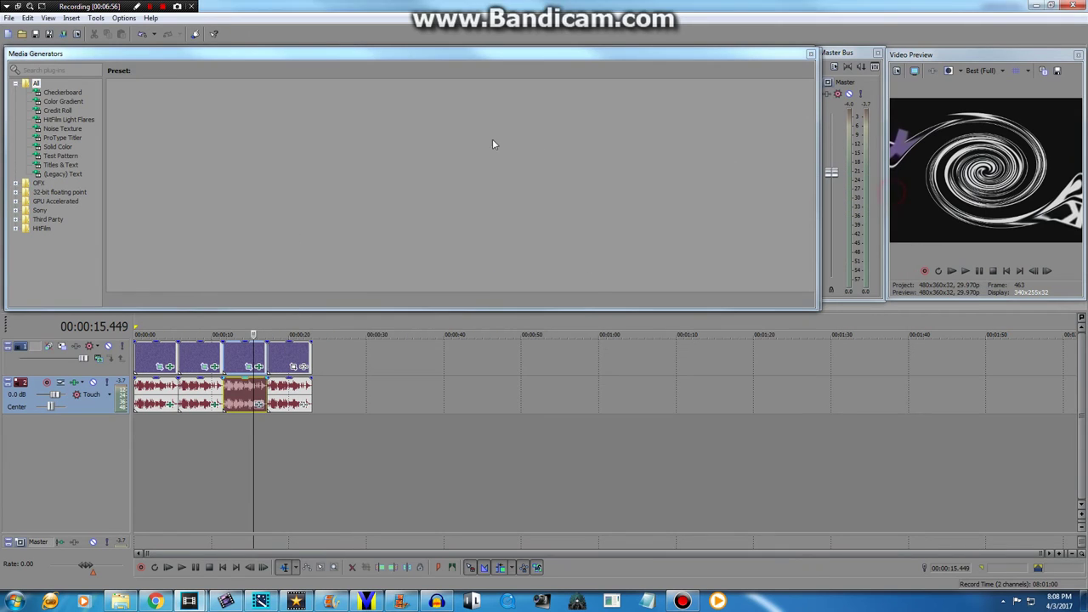
# - Review the ExpressFX Delay, Vibrato and Distortion settings in the third clip's audio effect chain, and close the effects window
pyautogui.click(361, 98)
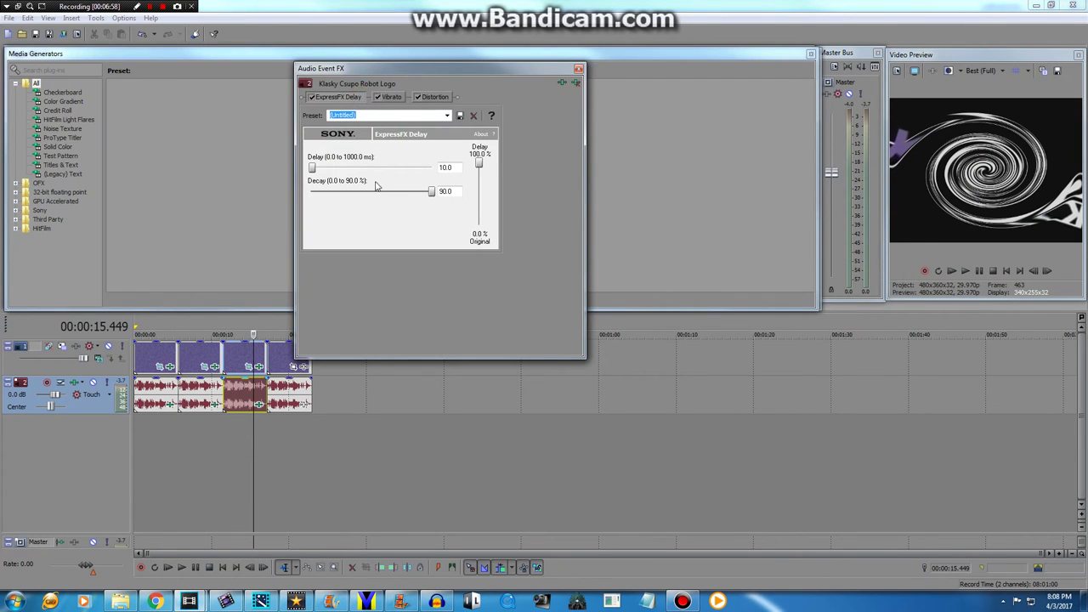
pyautogui.click(391, 97)
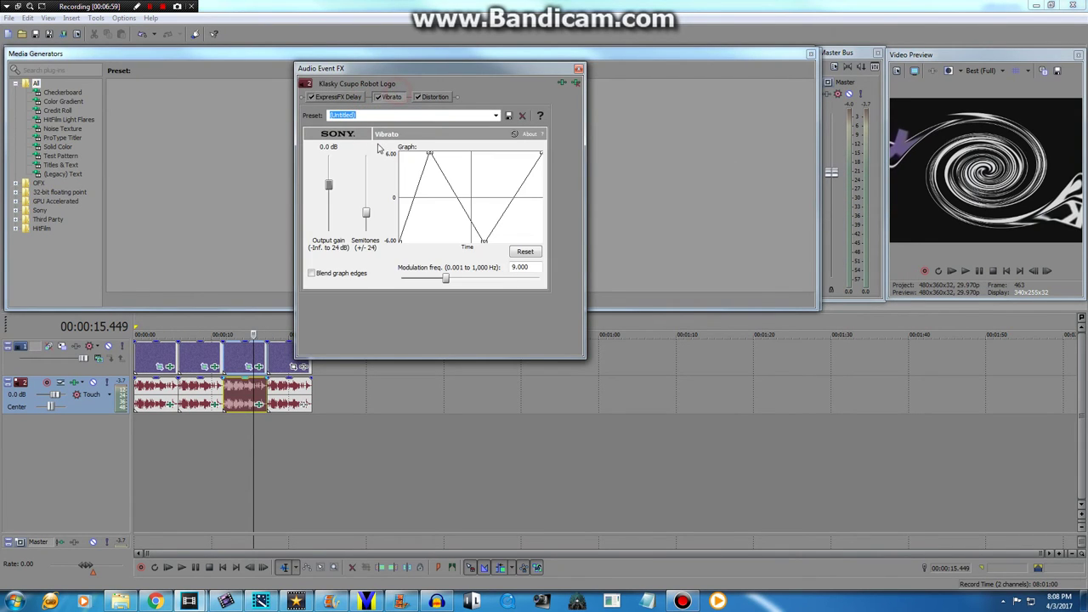
pyautogui.click(430, 99)
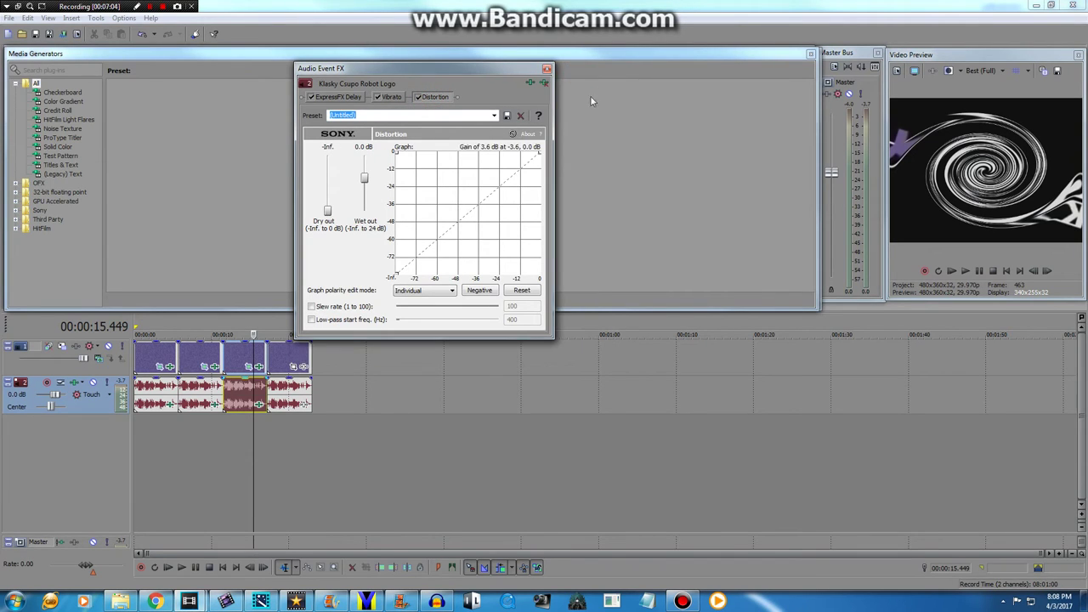
pyautogui.click(548, 69)
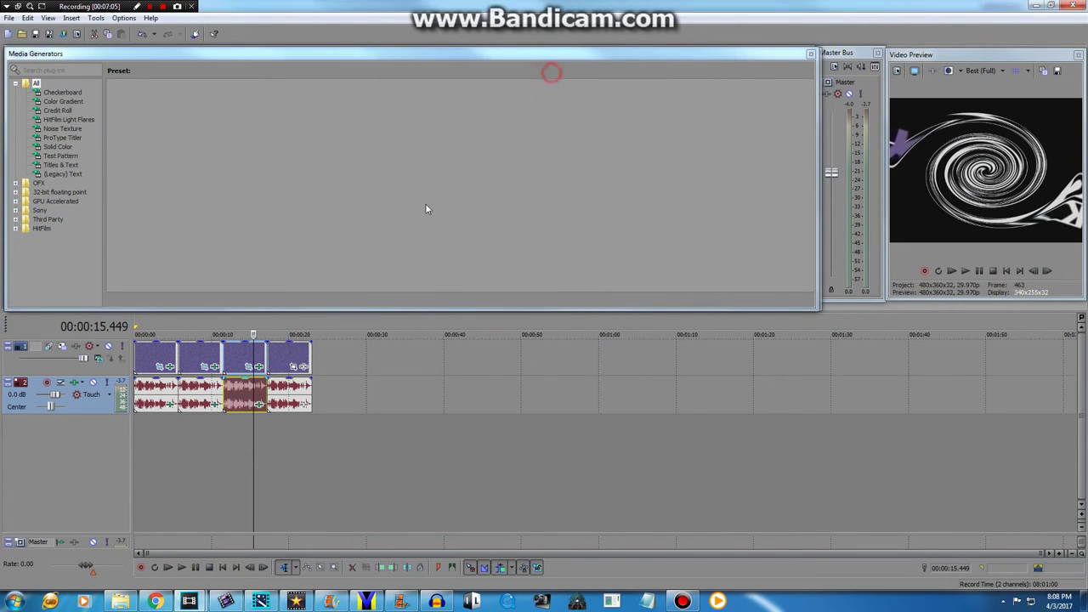
# - Play the third clip, check the timeline around 19;26 in The Crazy Watch of X.veg, and return to the untitled project
pyautogui.click(249, 432)
pyautogui.press('space')
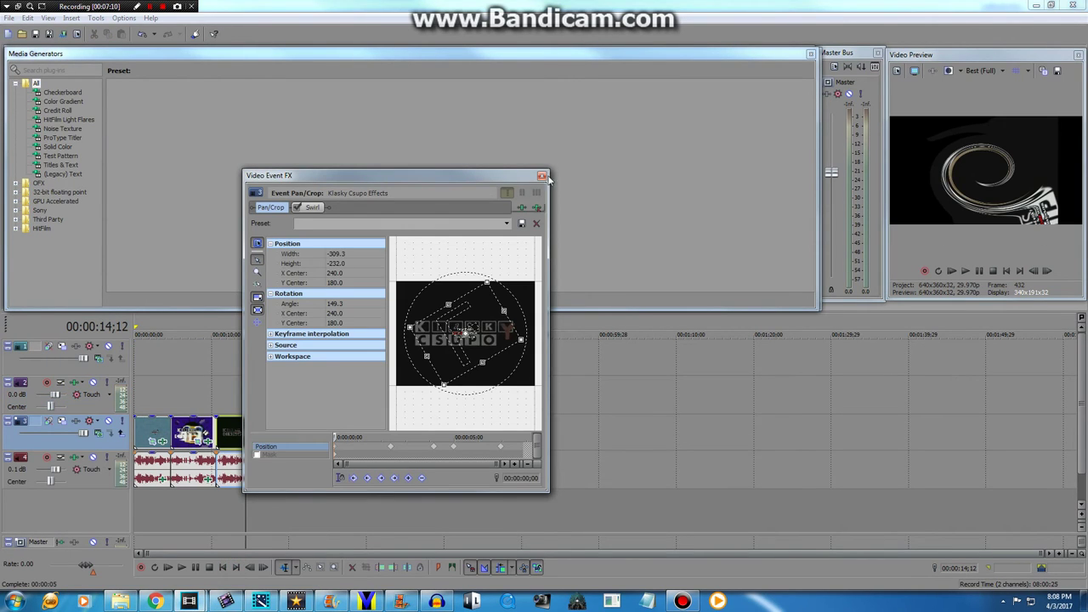
pyautogui.click(543, 176)
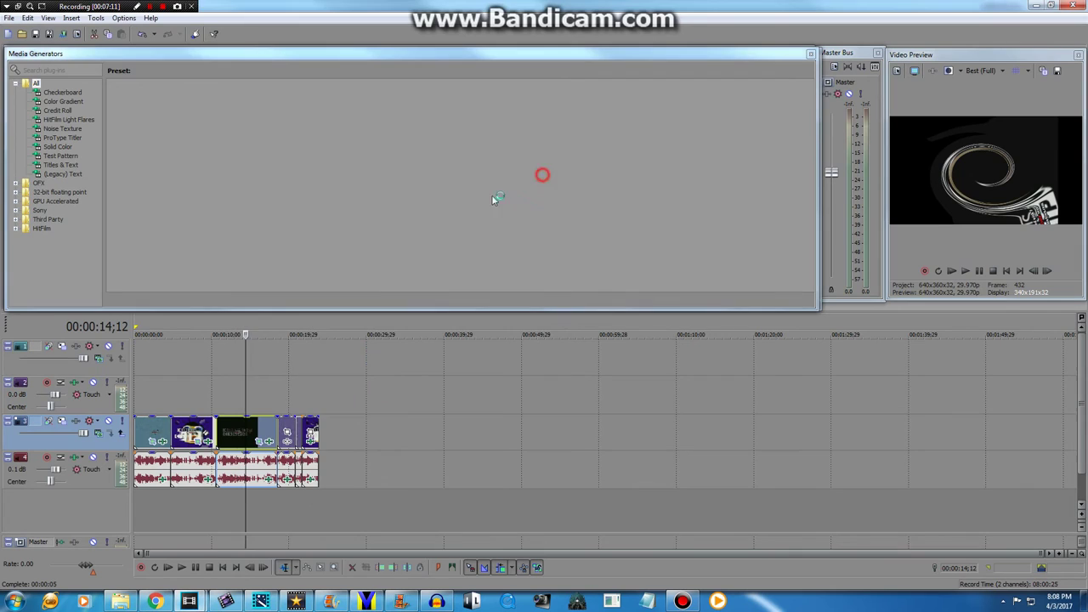
pyautogui.click(246, 514)
pyautogui.moveTo(246, 515); pyautogui.dragTo(288, 505)
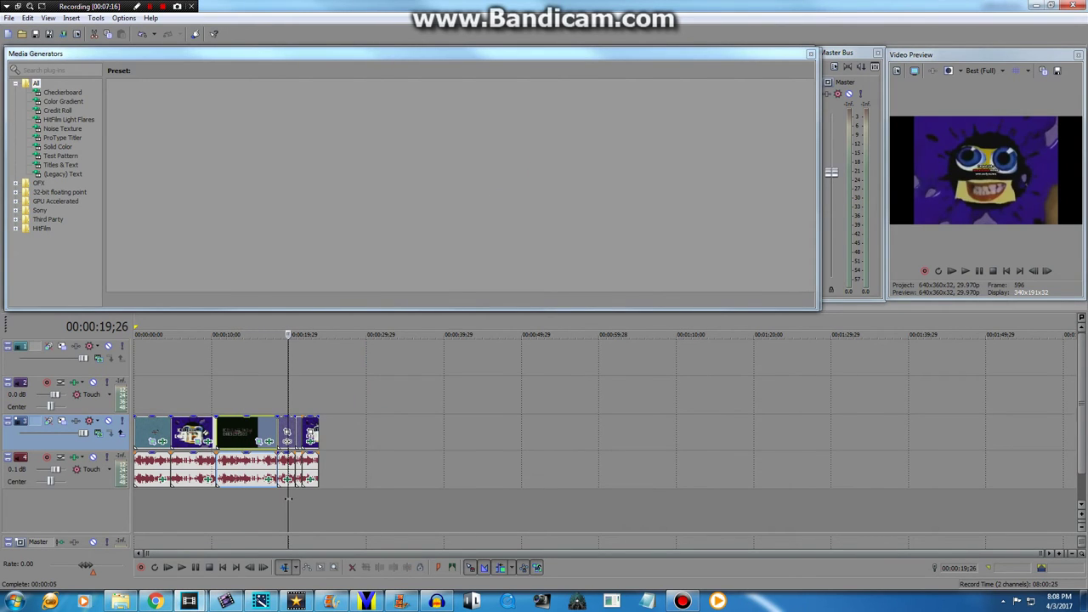
pyautogui.click(189, 601)
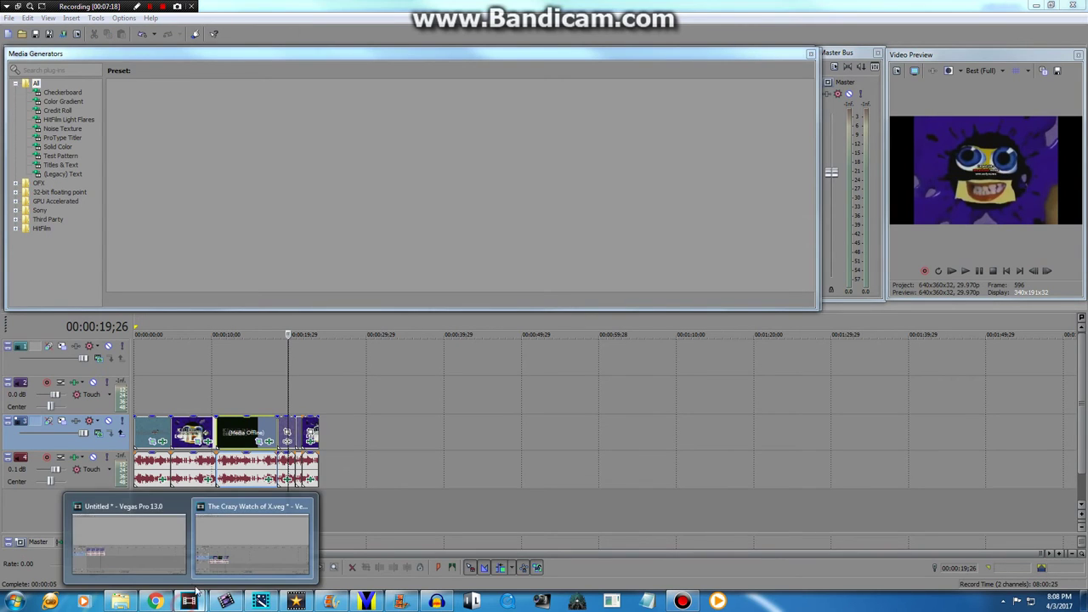
pyautogui.click(143, 540)
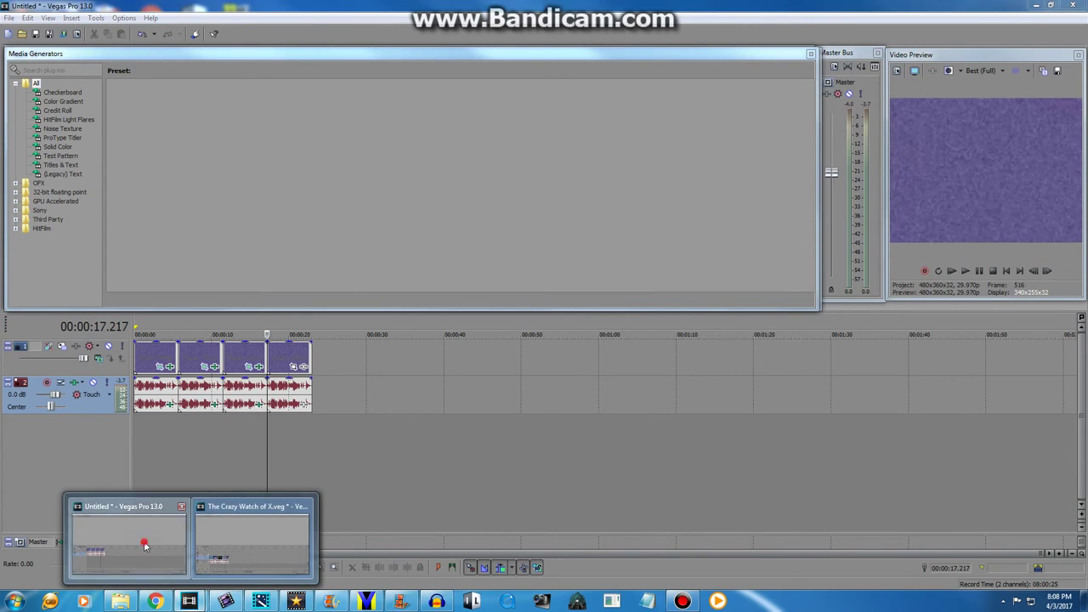
# - Apply the Layer Added 0.2 Frames audio package to the fourth clip's audio event and close its effects window
pyautogui.click(267, 430)
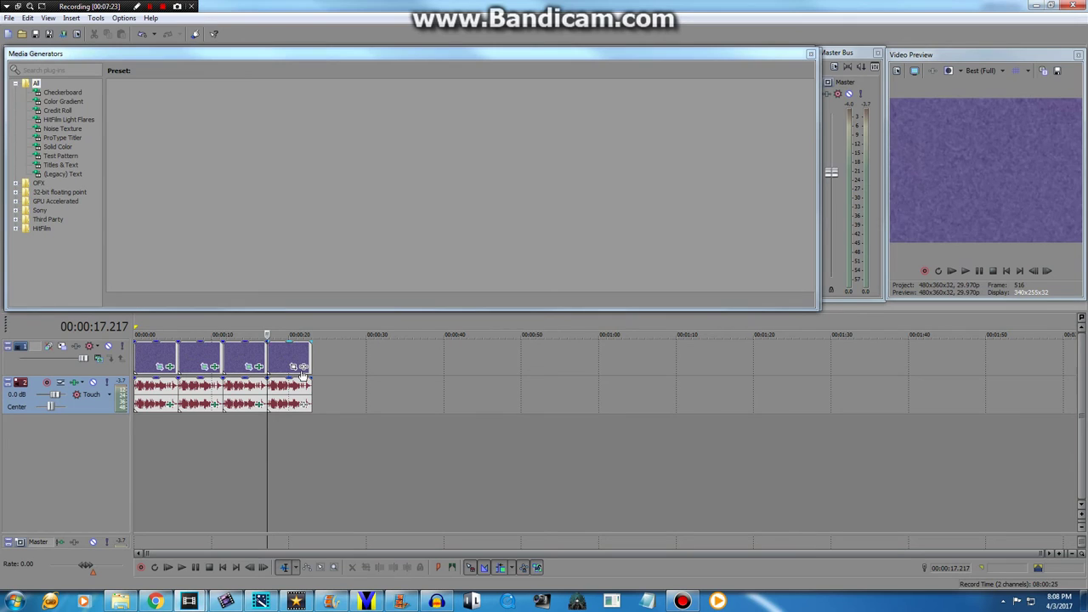
pyautogui.click(300, 404)
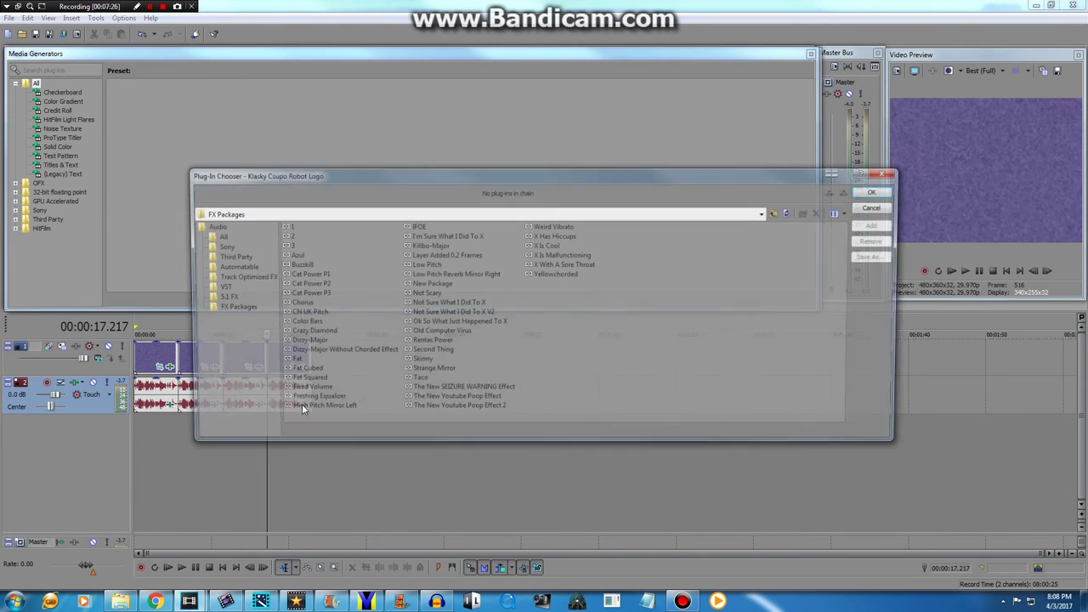
pyautogui.doubleClick(434, 255)
pyautogui.press('Return')
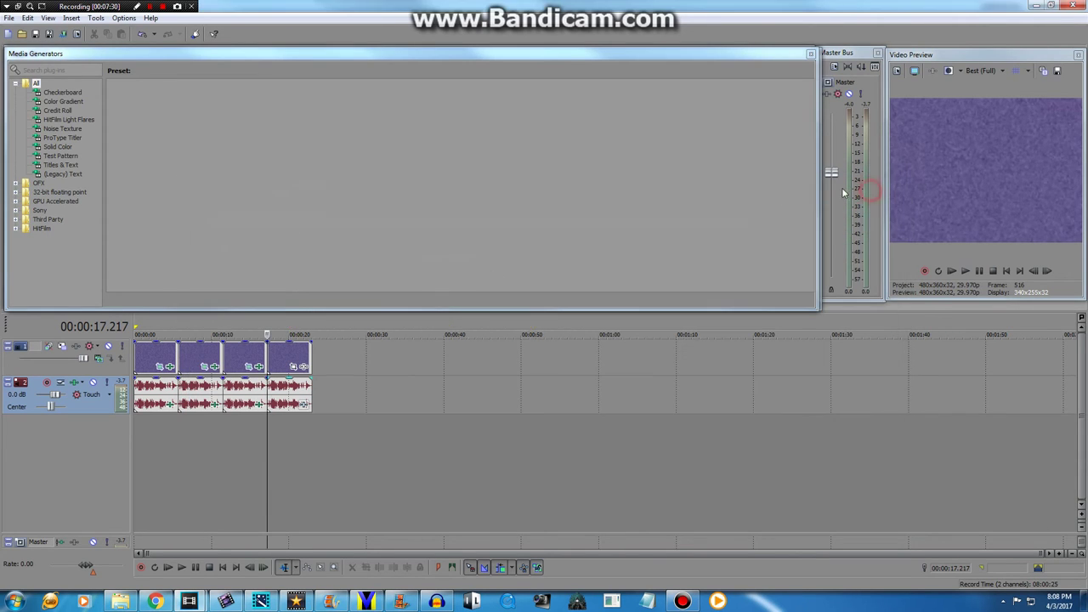
pyautogui.click(547, 69)
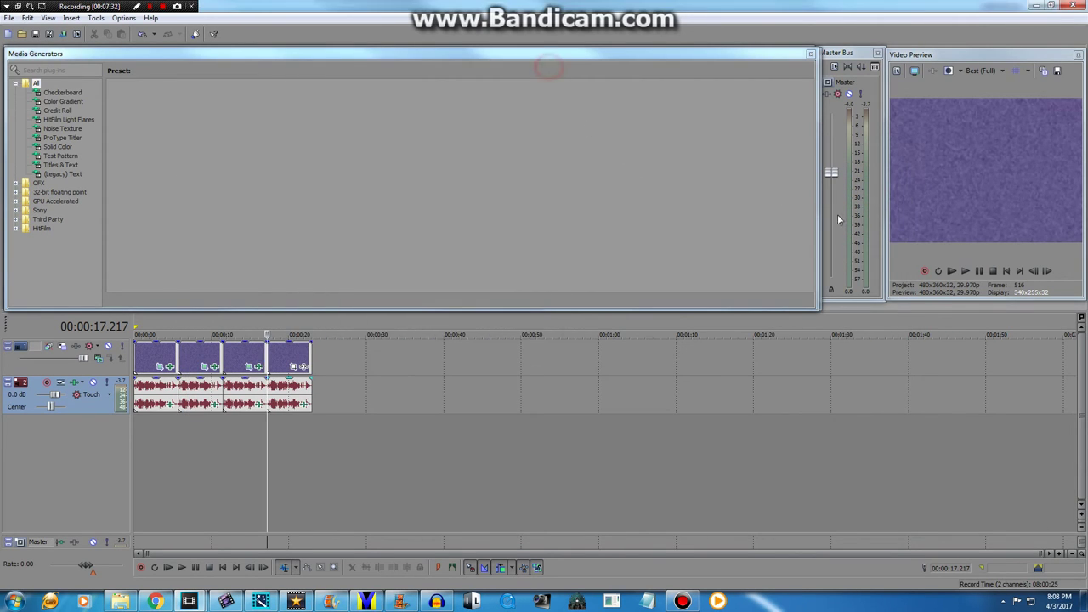
# - Copy the fourth clip's video event onto a new track 3, starting one frame later at 17.251 s
pyautogui.click(296, 350)
pyautogui.rightClick(292, 459)
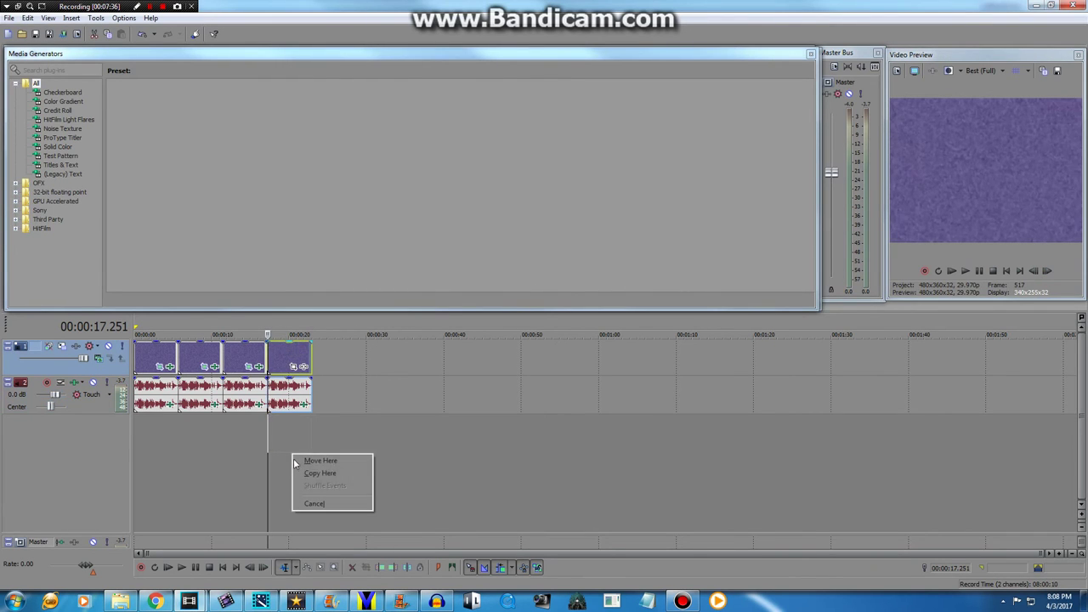
pyautogui.click(306, 469)
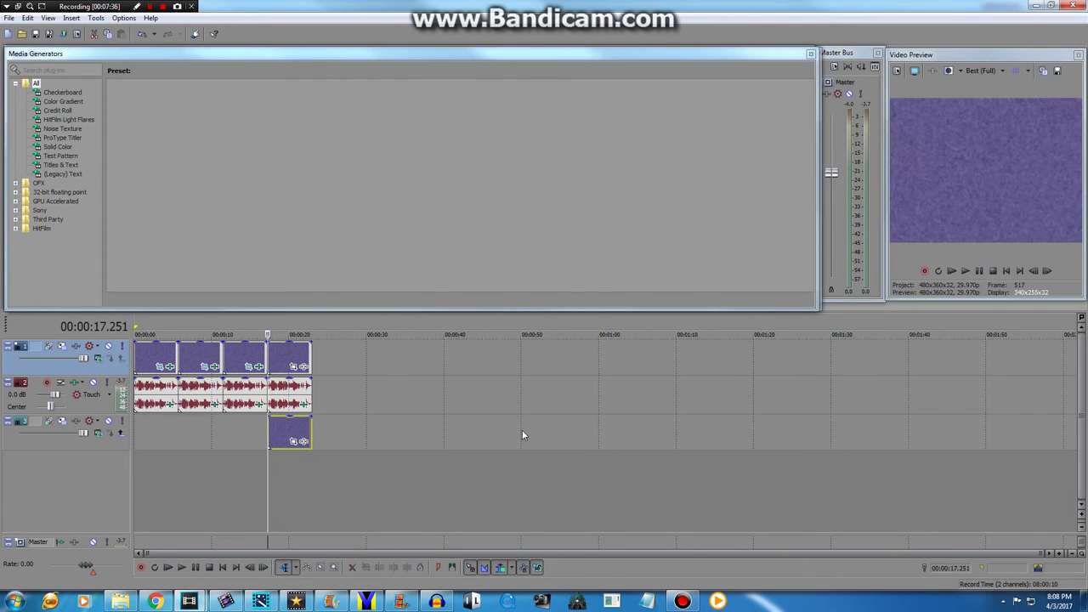
# - Copy the track 3 video event onto a new track 4, starting one frame later at 17.284 s
pyautogui.click(1046, 270)
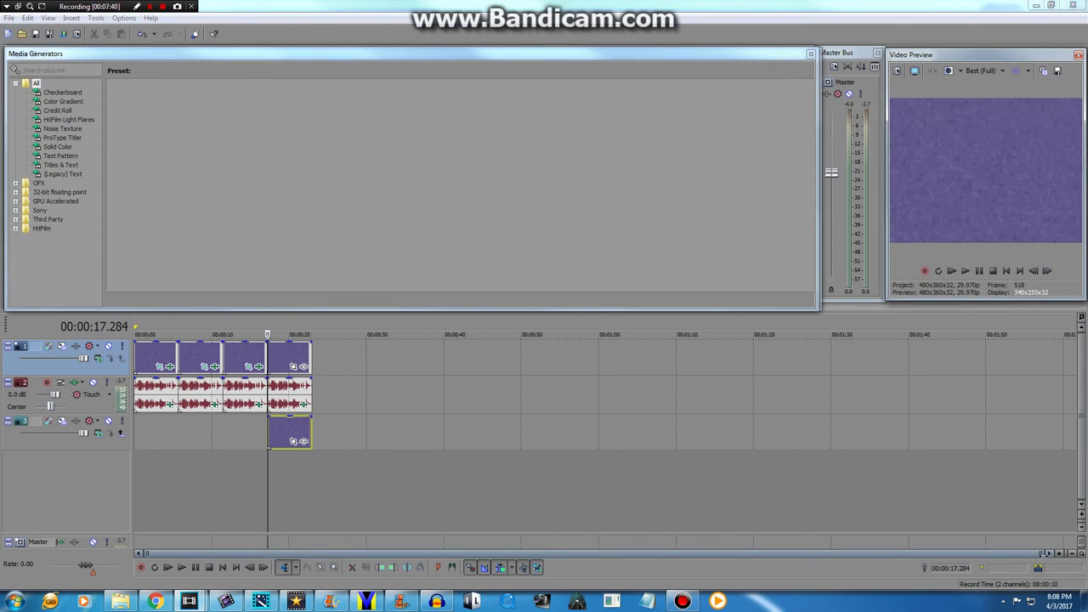
pyautogui.scroll(10, 371, 535)
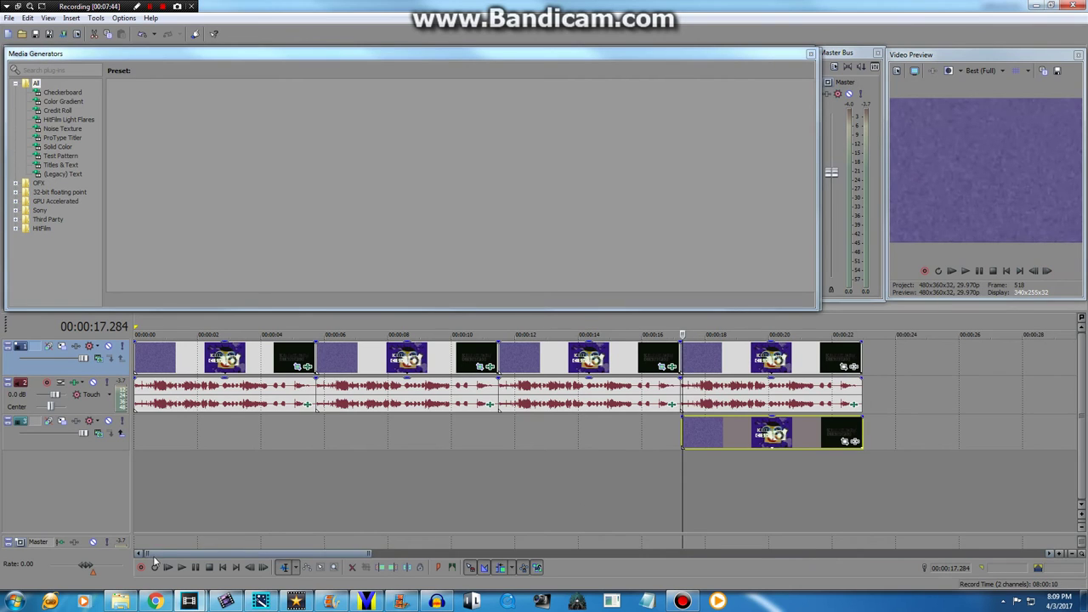
pyautogui.moveTo(151, 554); pyautogui.dragTo(313, 529)
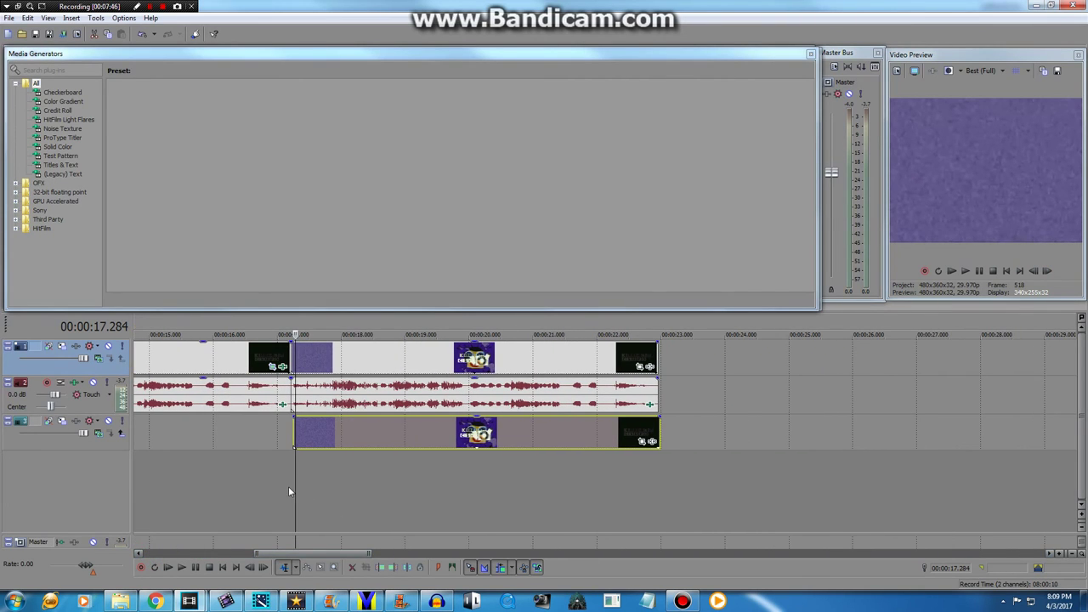
pyautogui.moveTo(345, 443); pyautogui.dragTo(346, 490)
pyautogui.rightClick(350, 495)
pyautogui.click(366, 509)
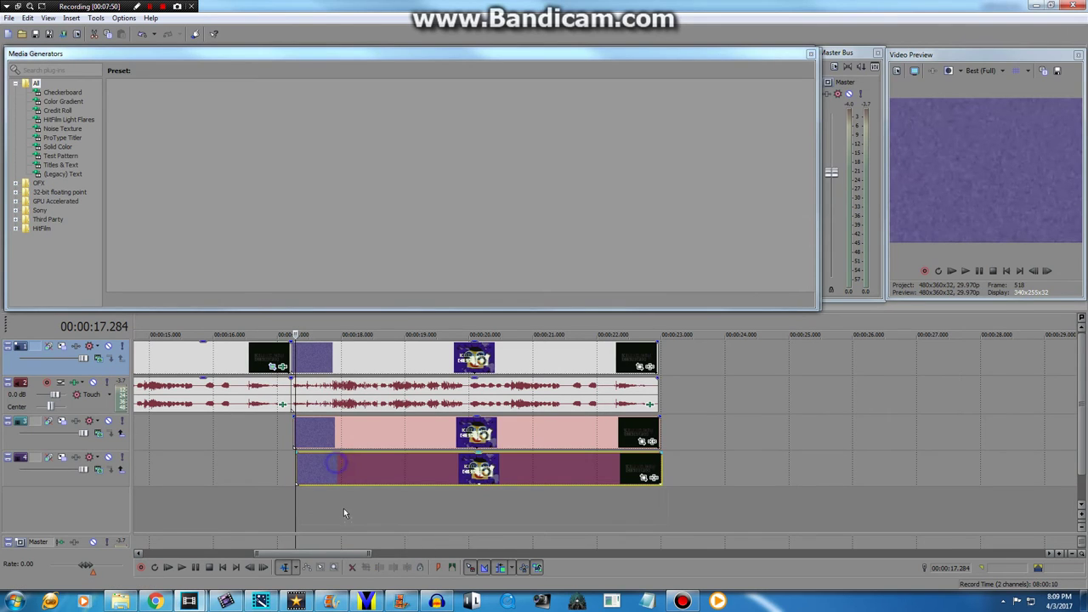
# - Copy the track 4 video event onto a new track 5 and shift that copy one frame later
pyautogui.rightClick(336, 509)
pyautogui.click(348, 515)
pyautogui.scroll(-1, 331, 545)
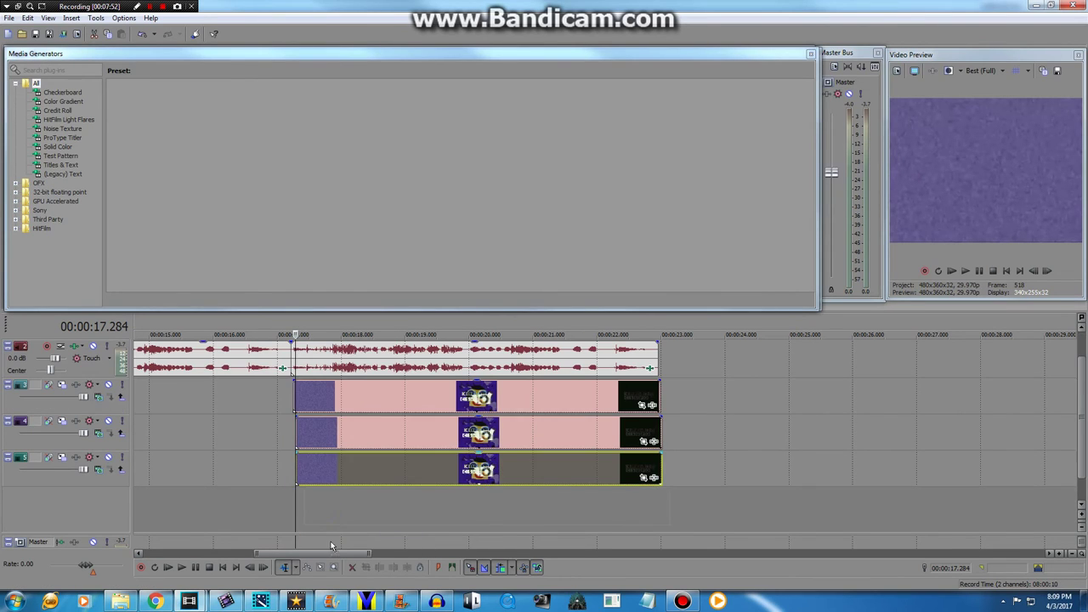
pyautogui.rightClick(321, 473)
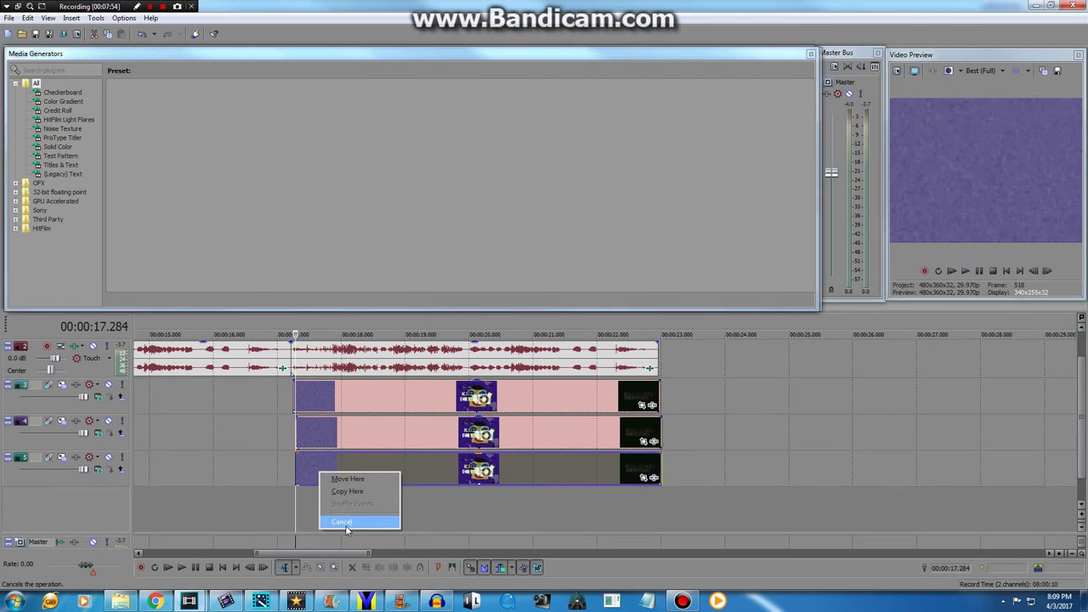
pyautogui.click(343, 522)
pyautogui.click(1048, 270)
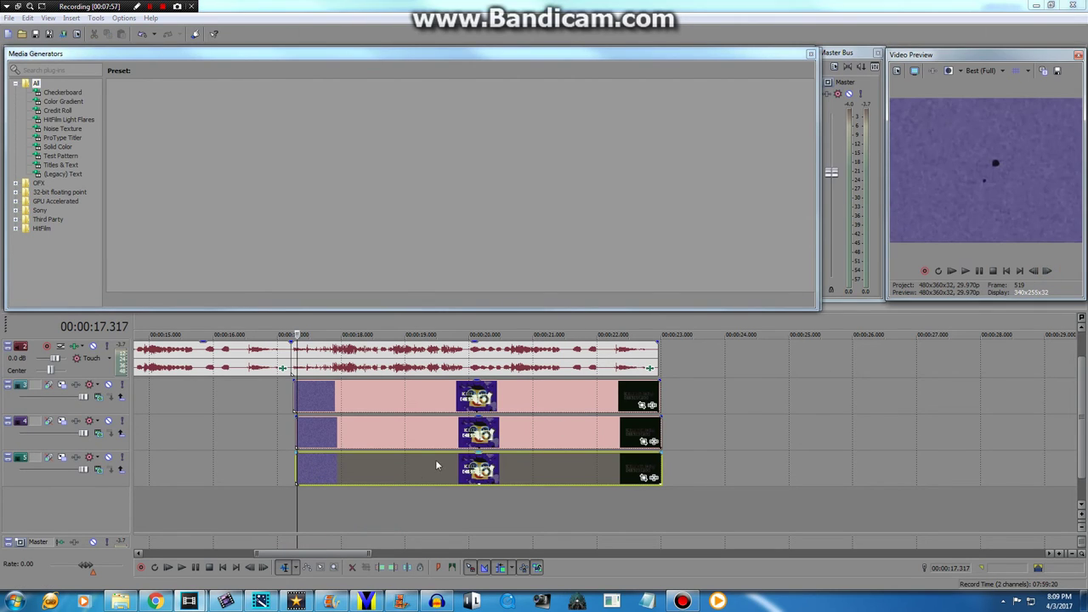
pyautogui.press('Right')
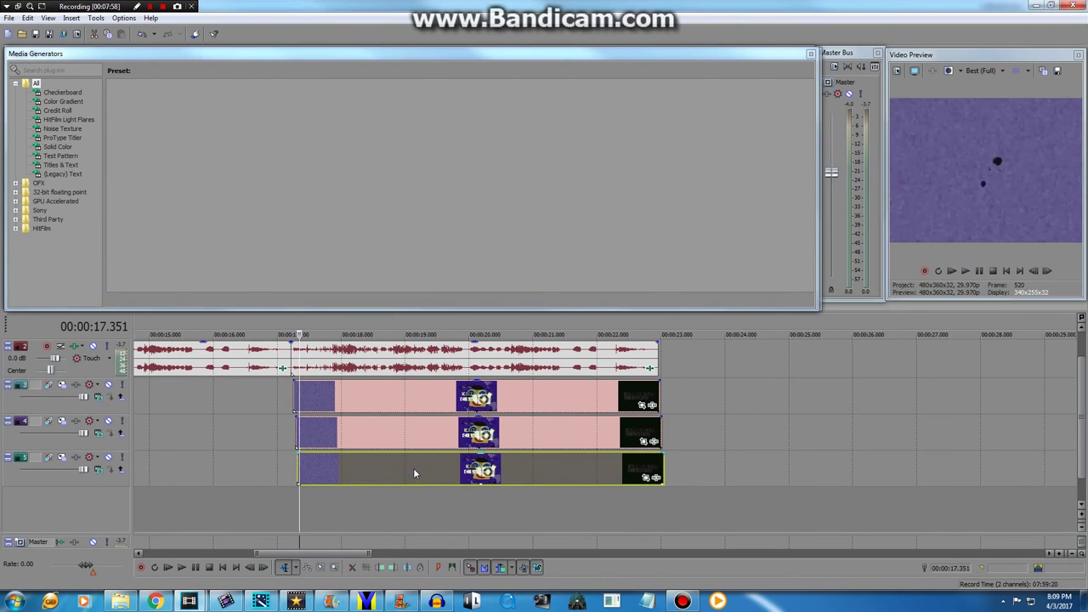
# - Copy the video event onto new tracks 6 and 7, starting at 17.351 s and 17.384 s
pyautogui.rightClick(416, 517)
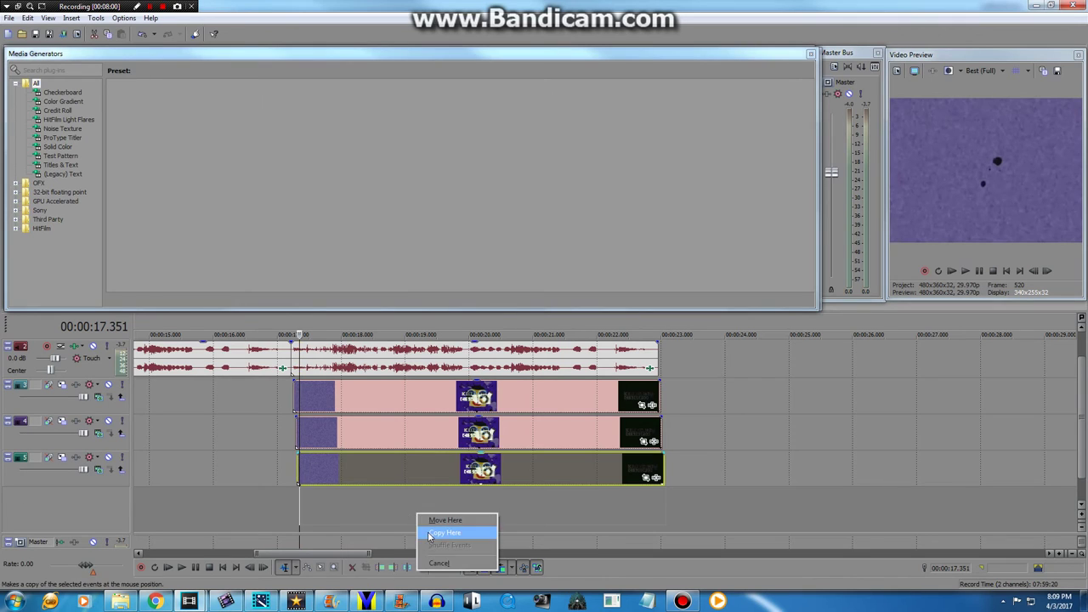
pyautogui.click(429, 528)
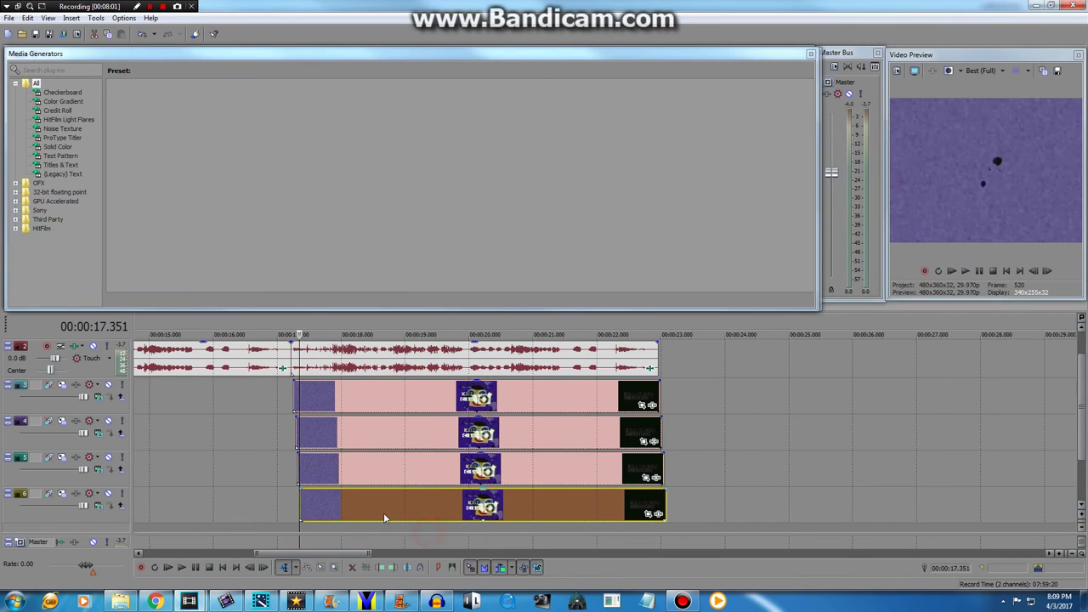
pyautogui.click(1048, 270)
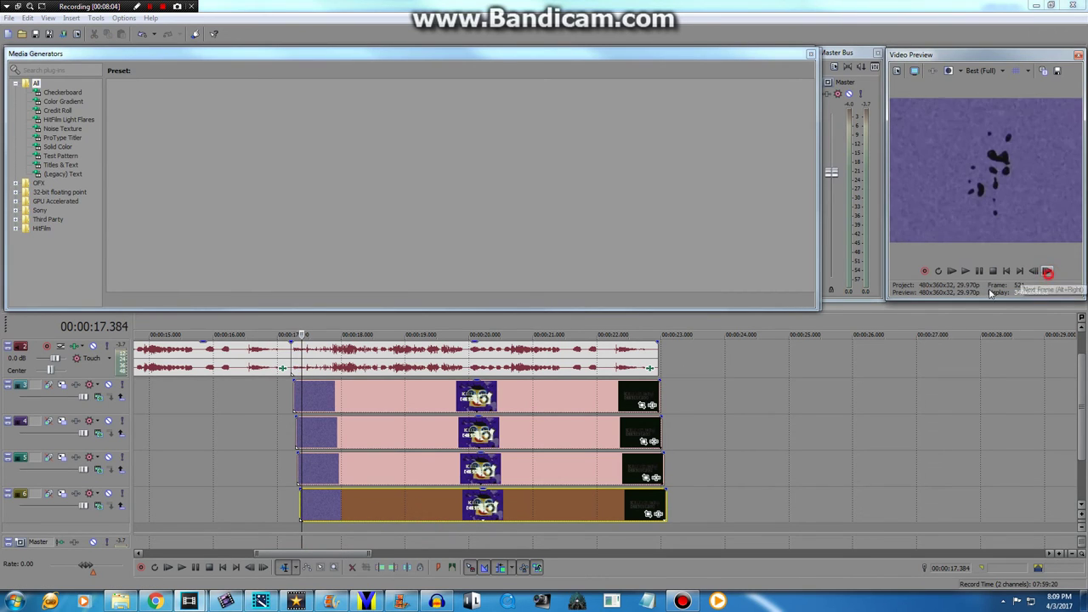
pyautogui.rightClick(352, 508)
pyautogui.click(374, 528)
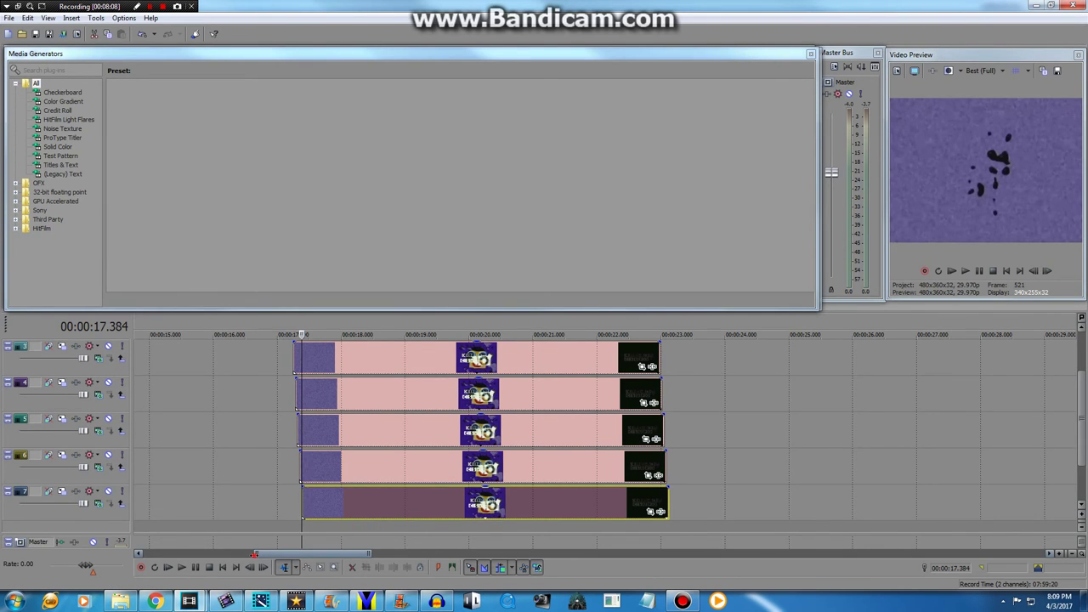
# - Set the compositing mode of video tracks 1 and 3 to Difference
pyautogui.moveTo(255, 553); pyautogui.dragTo(140, 553)
pyautogui.moveTo(367, 553); pyautogui.dragTo(1045, 553)
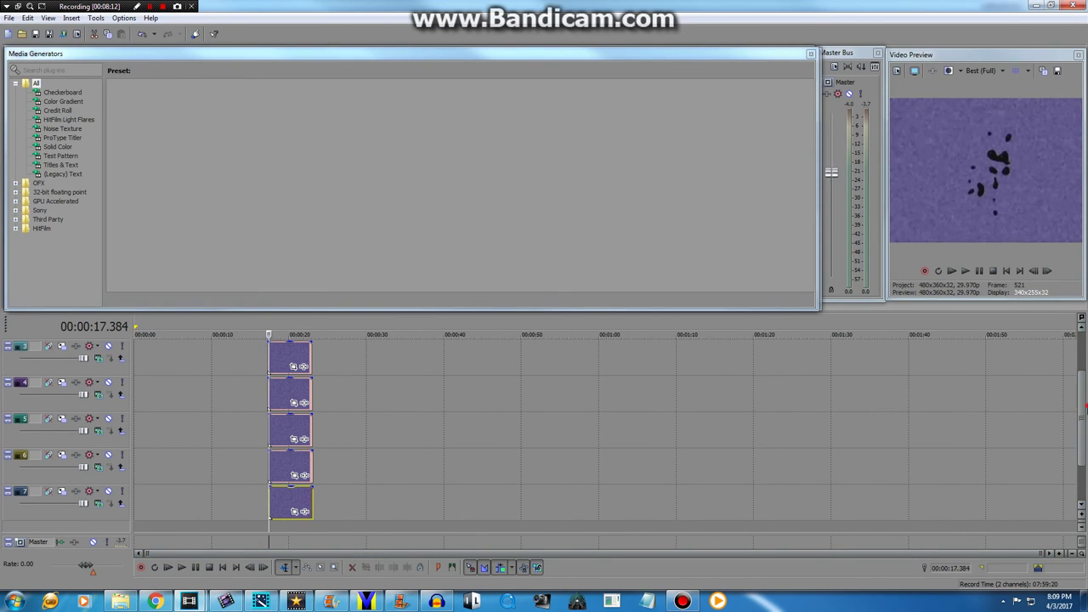
pyautogui.moveTo(1081, 411); pyautogui.dragTo(1081, 397)
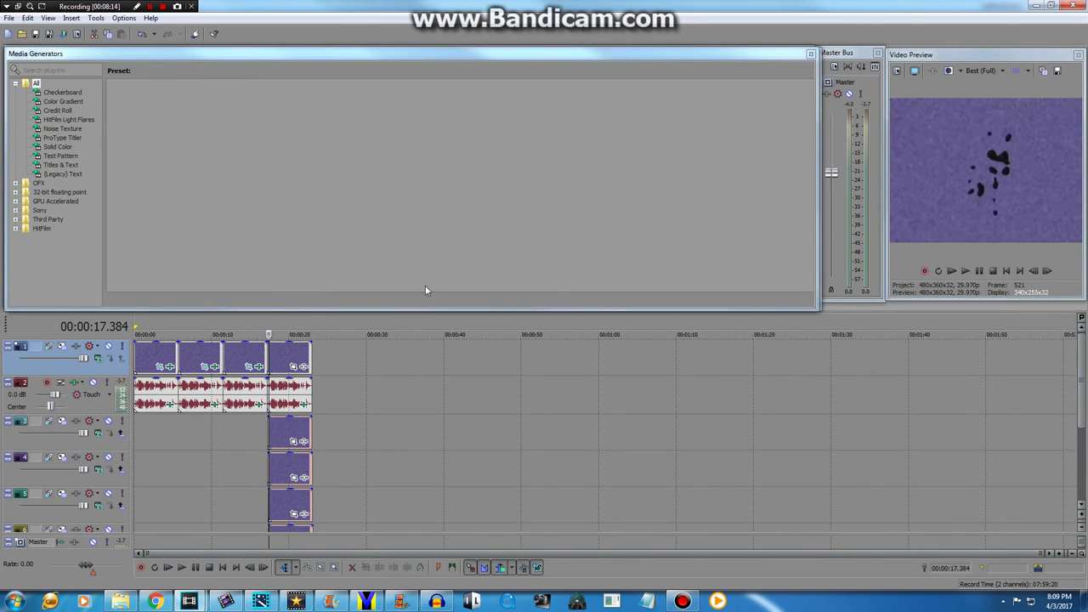
pyautogui.click(98, 358)
pyautogui.click(130, 560)
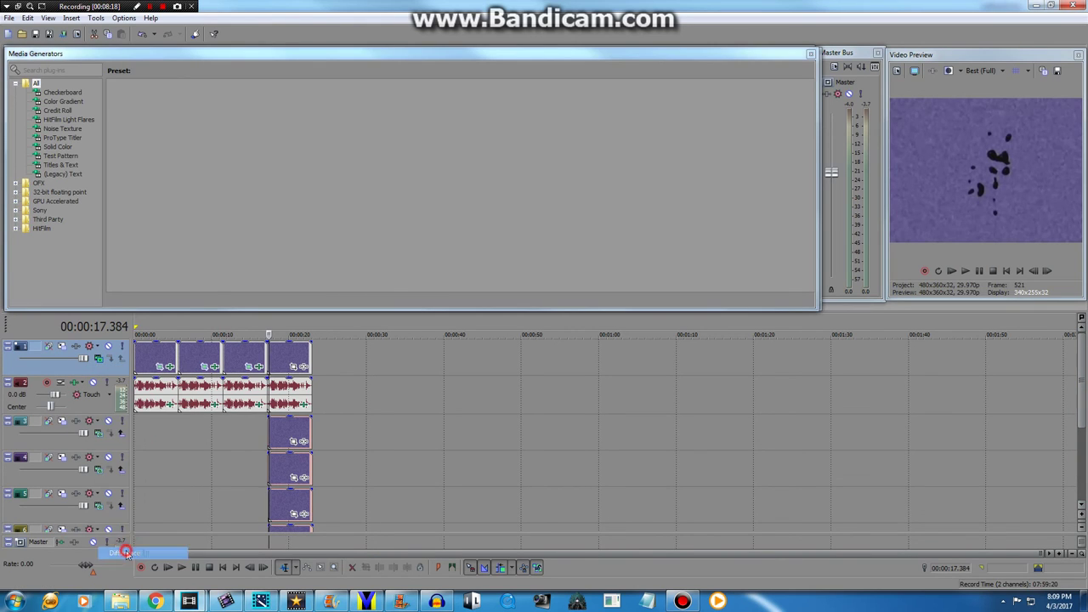
pyautogui.click(98, 433)
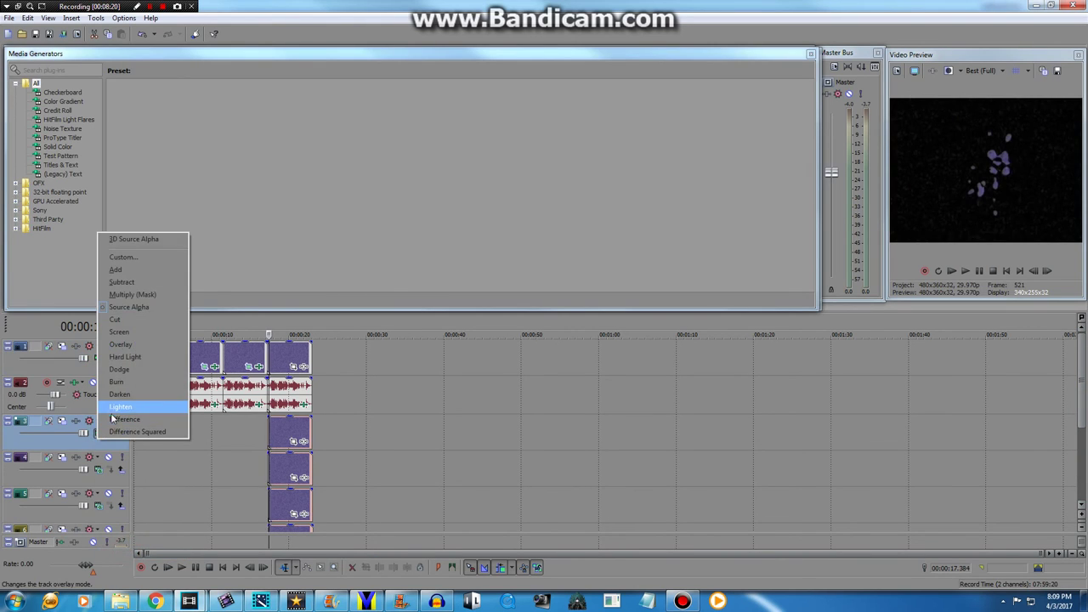
pyautogui.click(119, 419)
# - Set the compositing mode of video tracks 4 and 5 to Difference
pyautogui.click(98, 469)
pyautogui.click(110, 468)
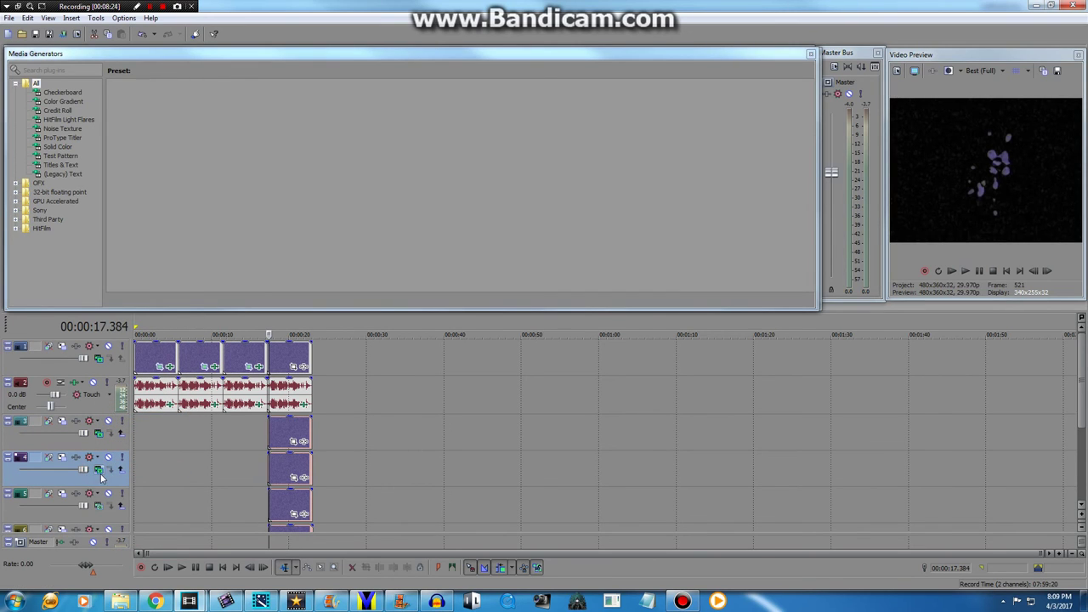
pyautogui.click(100, 478)
pyautogui.click(111, 455)
pyautogui.click(100, 436)
pyautogui.click(98, 469)
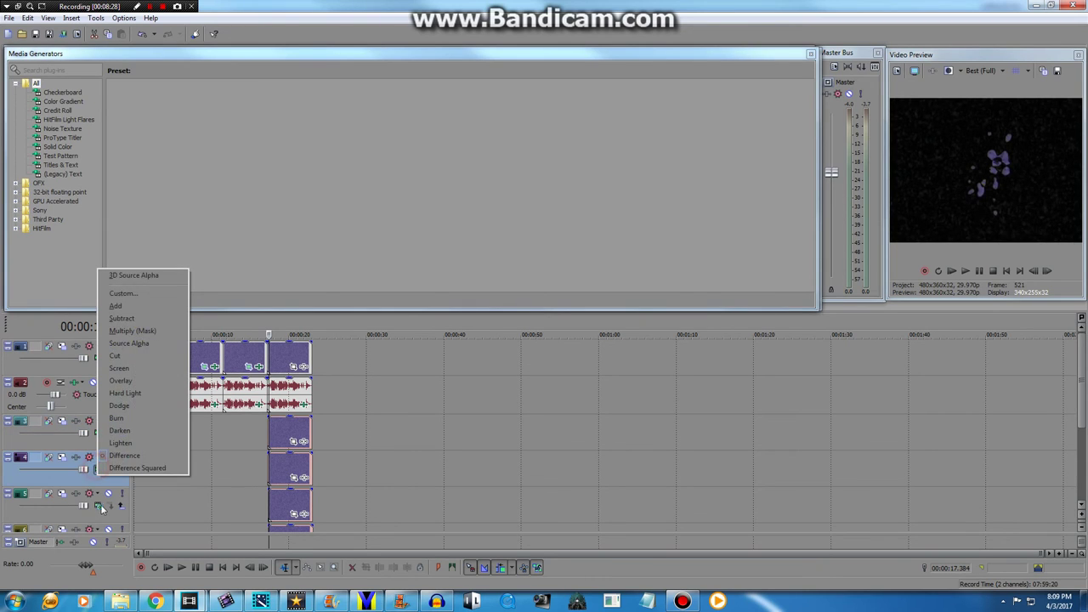
pyautogui.click(99, 506)
pyautogui.click(115, 490)
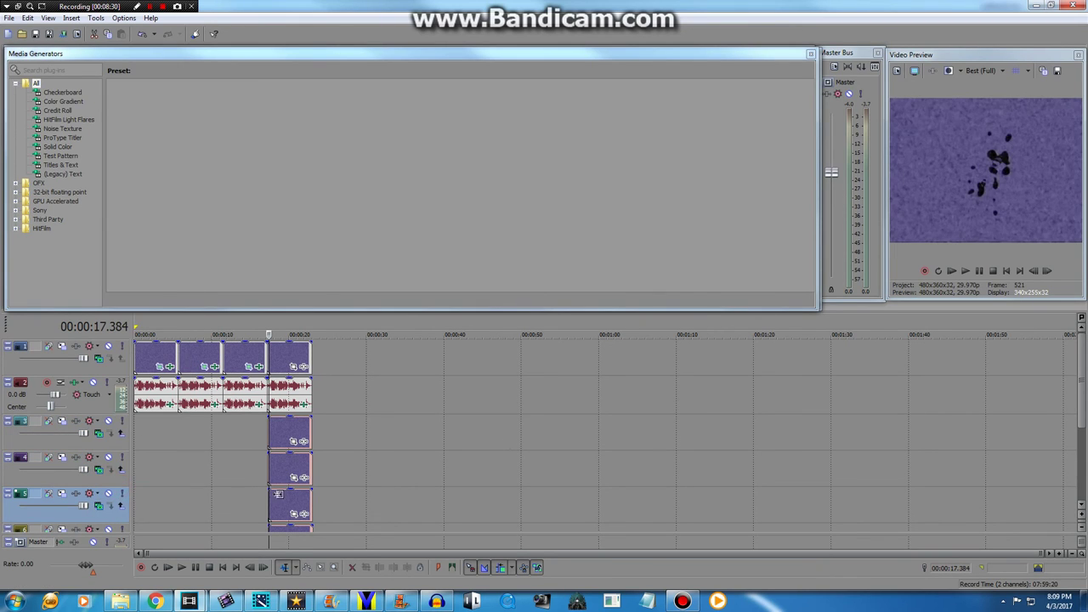
pyautogui.moveTo(1082, 413); pyautogui.dragTo(1080, 471)
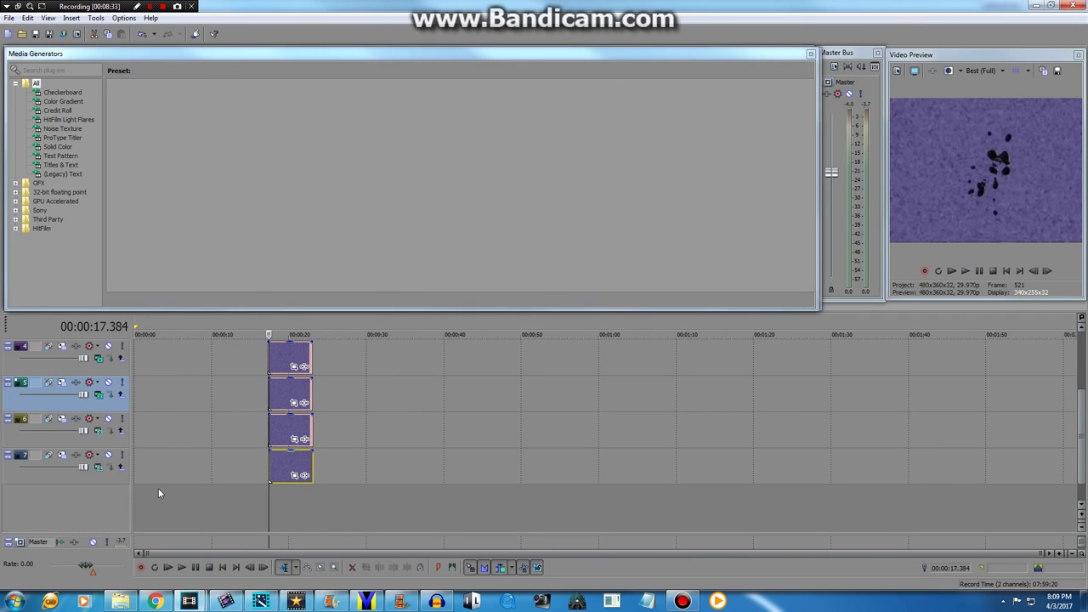
# - Set the compositing mode of video tracks 6 and 7 to Difference
pyautogui.click(99, 436)
pyautogui.click(115, 417)
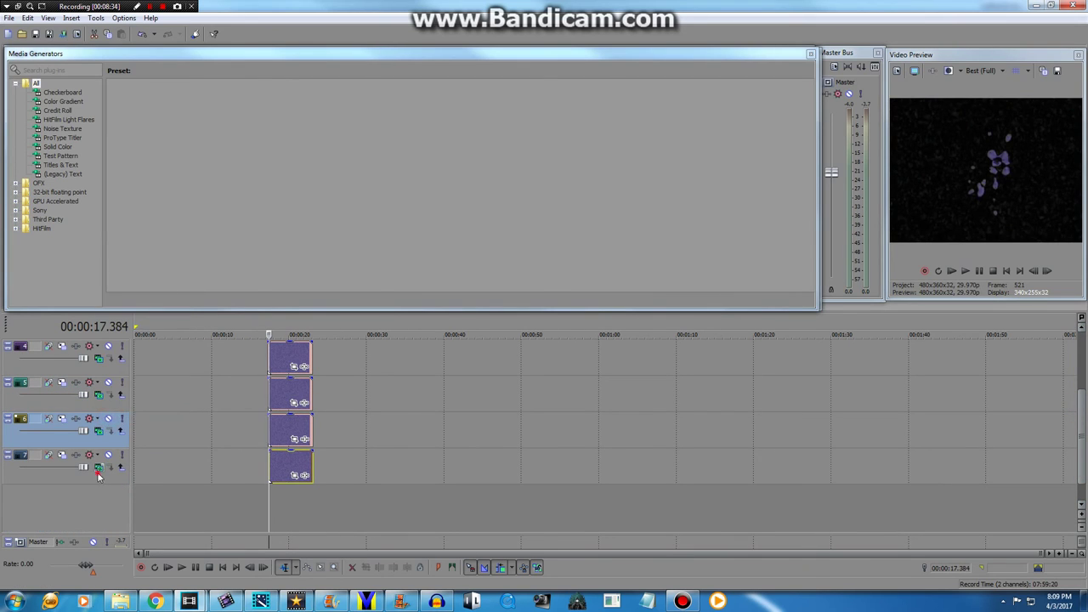
pyautogui.click(98, 467)
pyautogui.click(116, 457)
# - Preview the layered fourth segment and place a fifth copy of the logo clip with its audio directly after it
pyautogui.moveTo(1082, 442); pyautogui.dragTo(1082, 383)
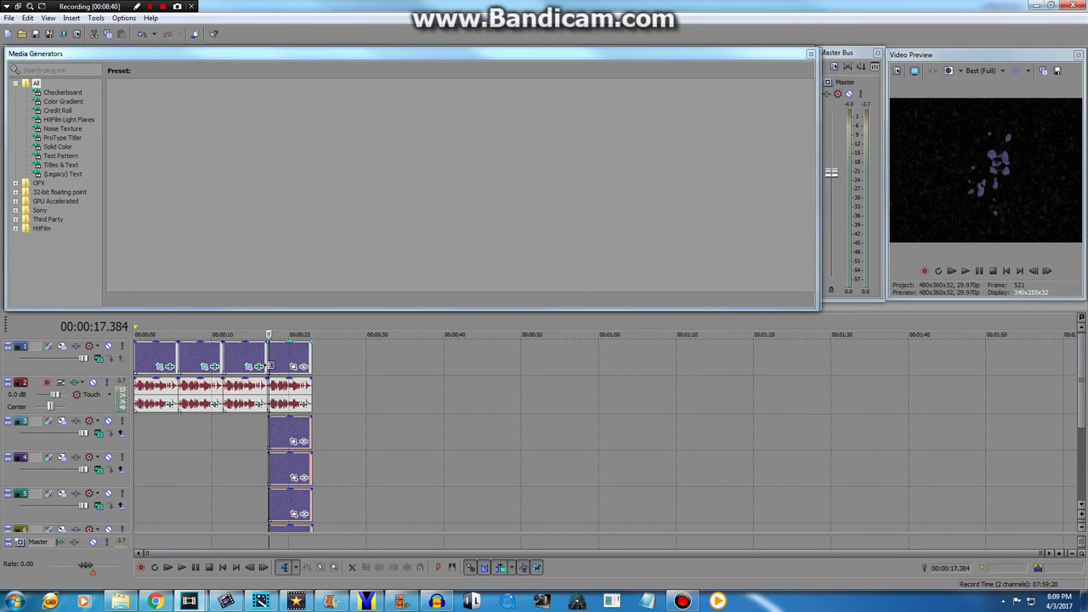
pyautogui.click(263, 544)
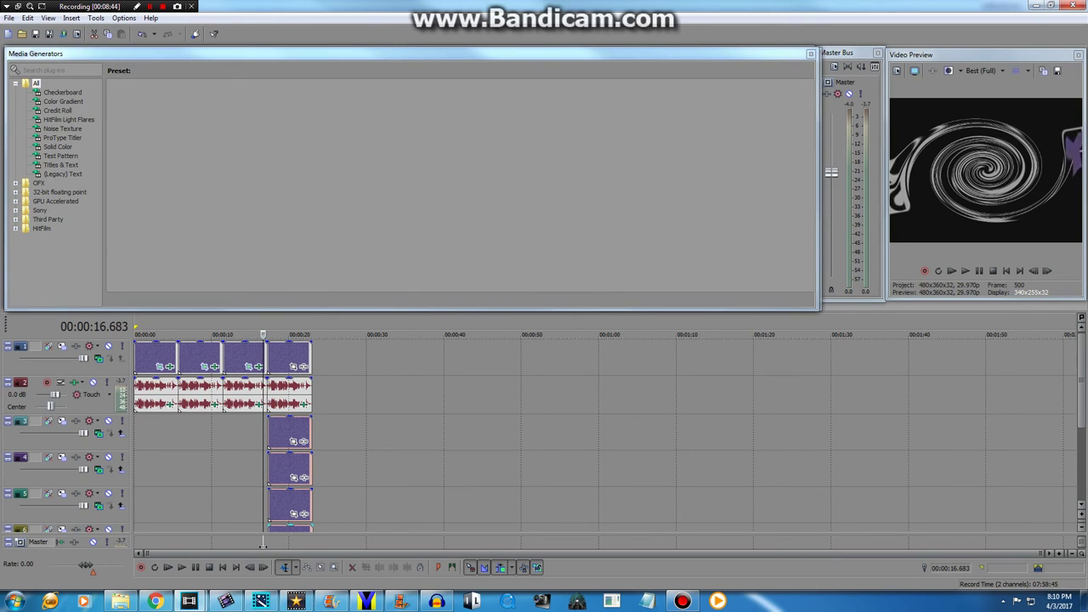
pyautogui.moveTo(263, 544); pyautogui.dragTo(321, 528)
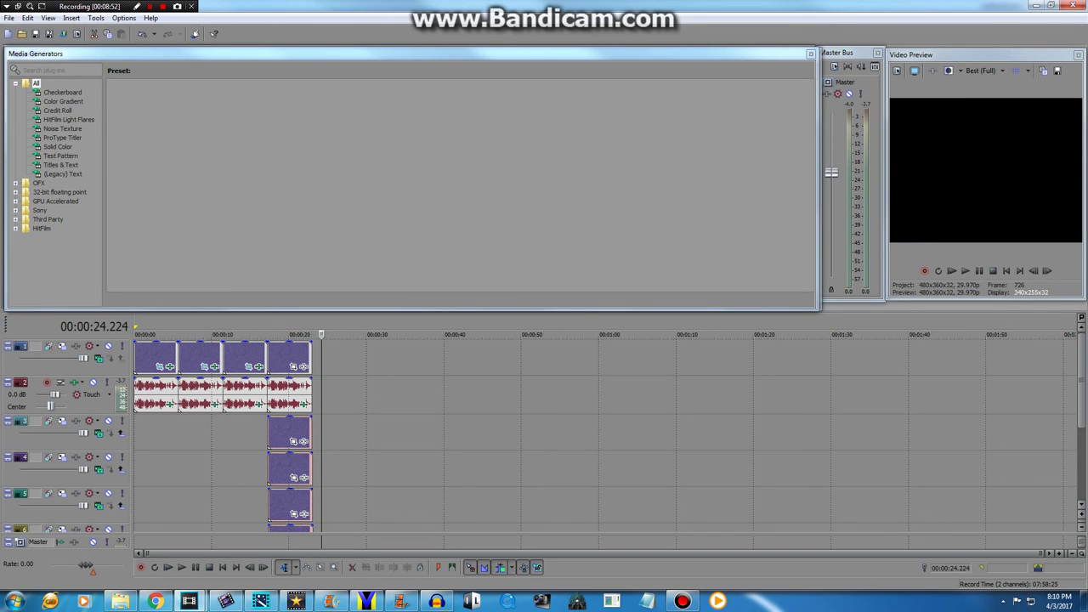
pyautogui.moveTo(321, 372); pyautogui.dragTo(321, 371)
pyautogui.rightClick(333, 364)
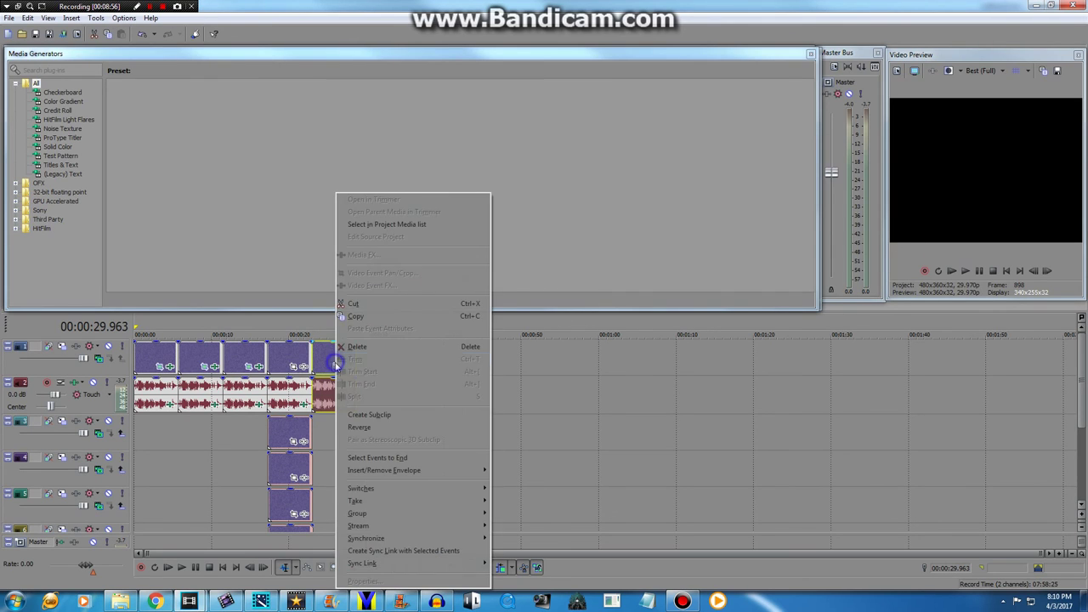
pyautogui.click(516, 362)
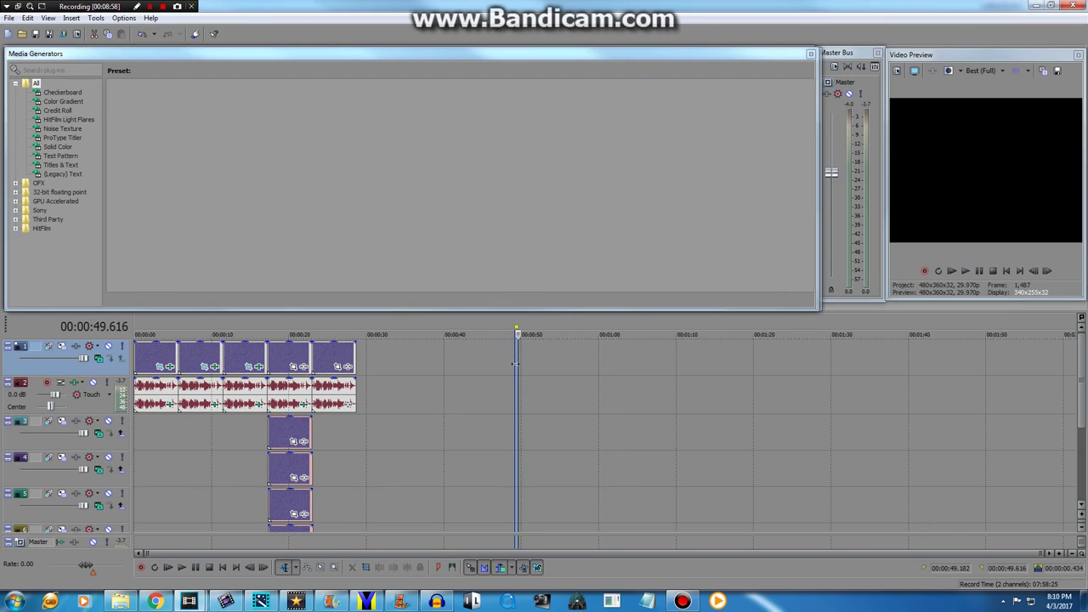
# - Insert an empty video track above the main logo video track
pyautogui.hotkey('shift', 'Home')
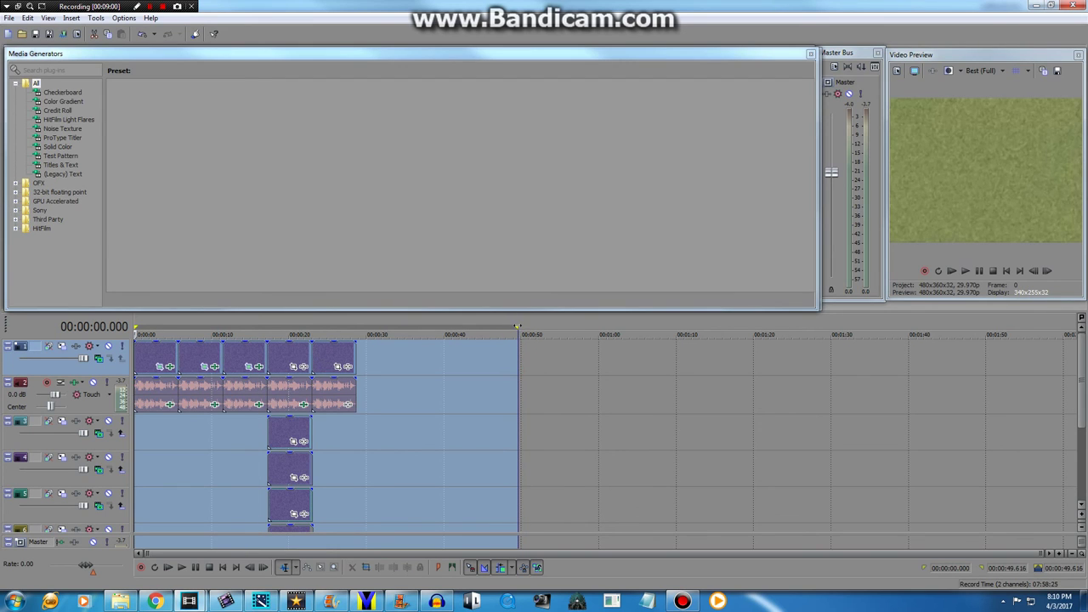
pyautogui.click(518, 329)
pyautogui.hotkey('ctrl', 'a')
pyautogui.rightClick(426, 374)
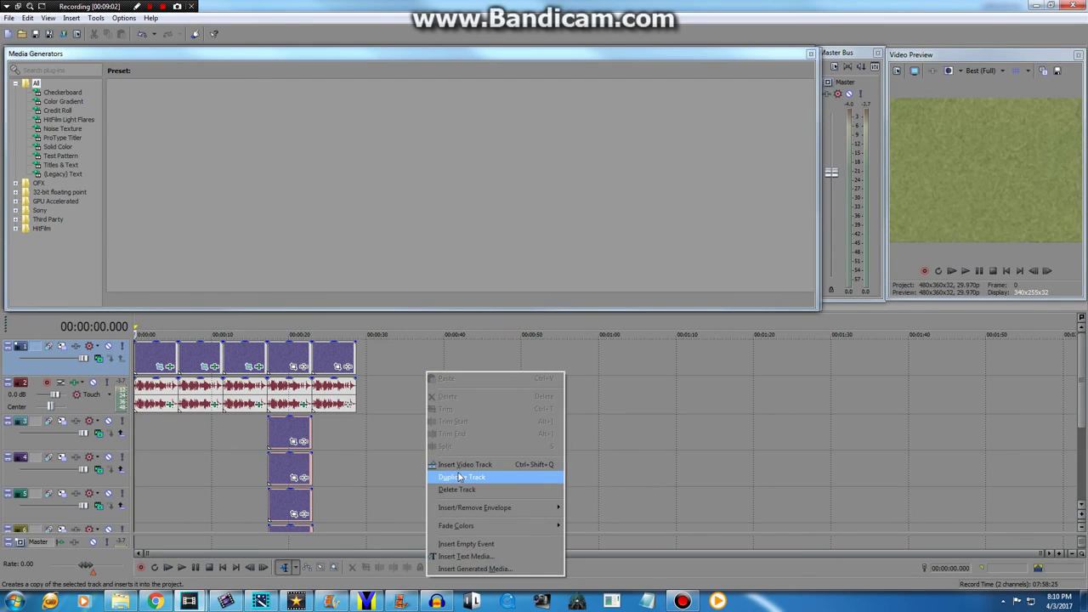
pyautogui.click(463, 470)
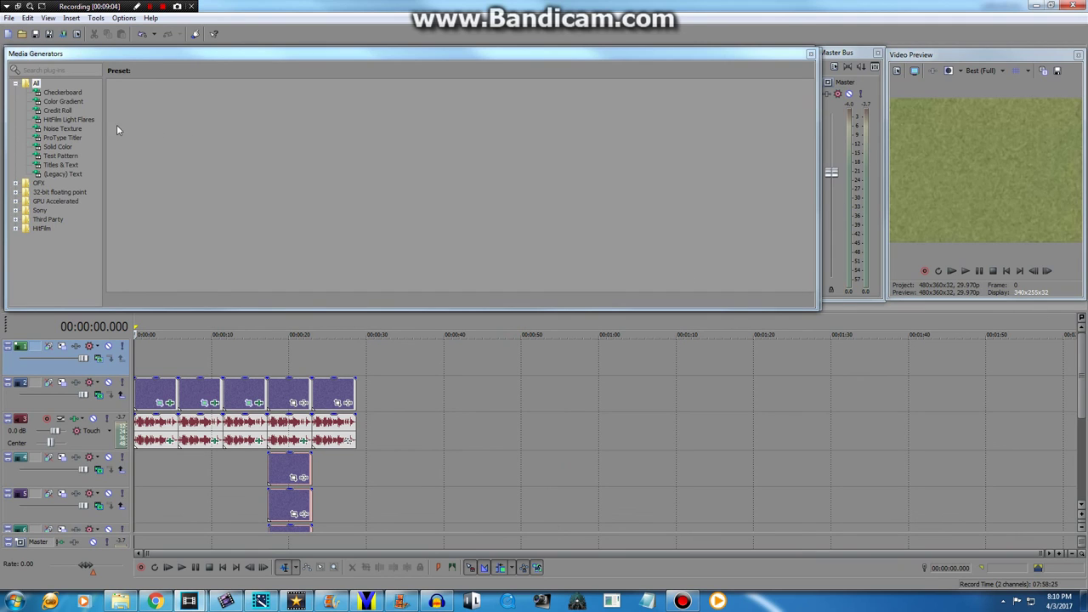
# - Place the Gradient test pattern on the empty top track, starting at the beginning of the fifth logo clip
pyautogui.click(66, 166)
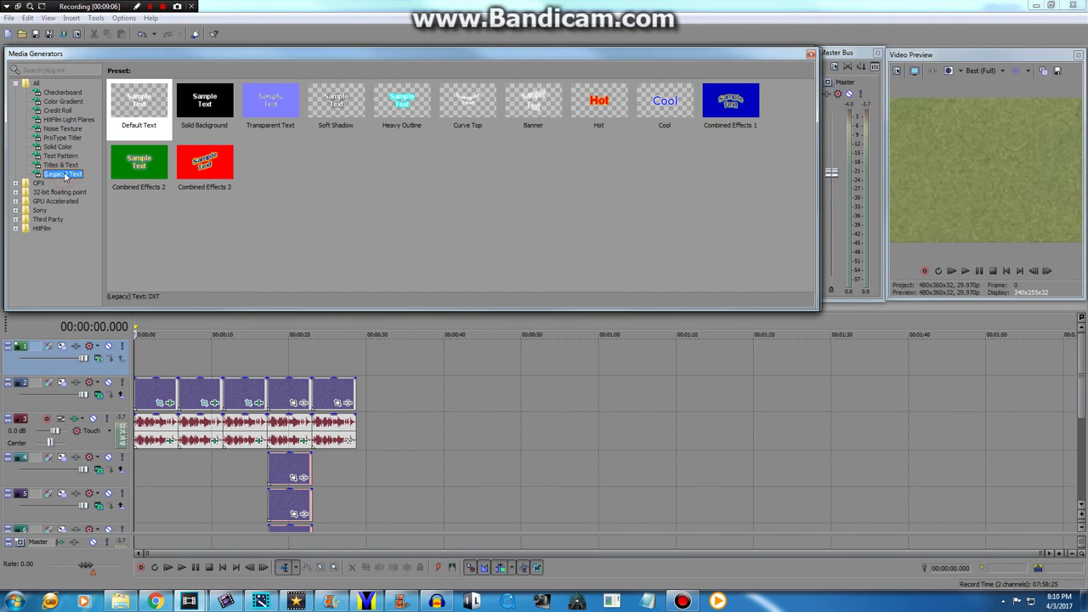
pyautogui.click(70, 158)
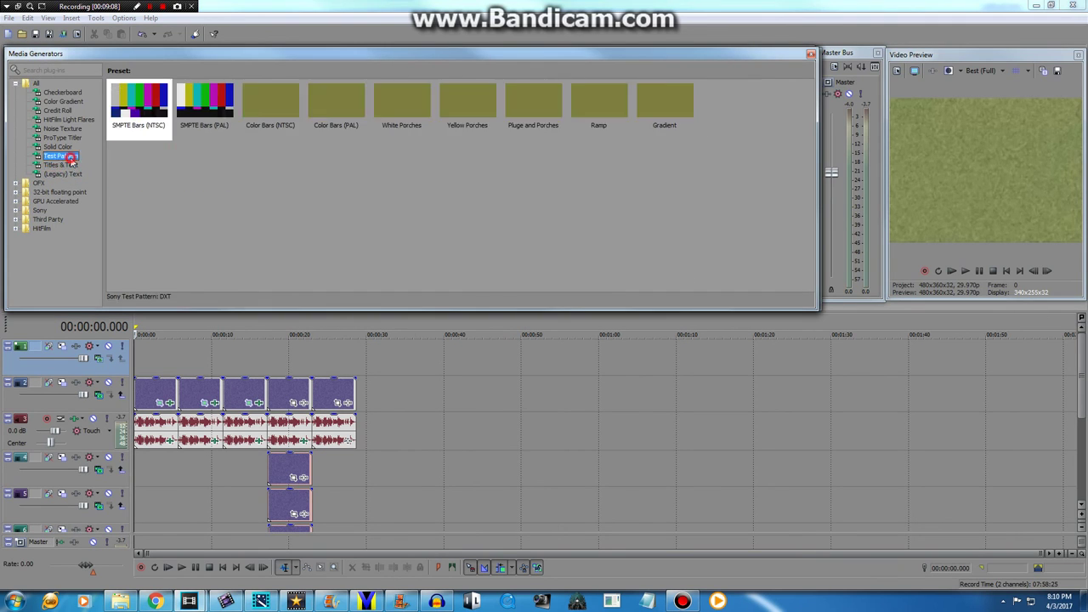
pyautogui.click(66, 147)
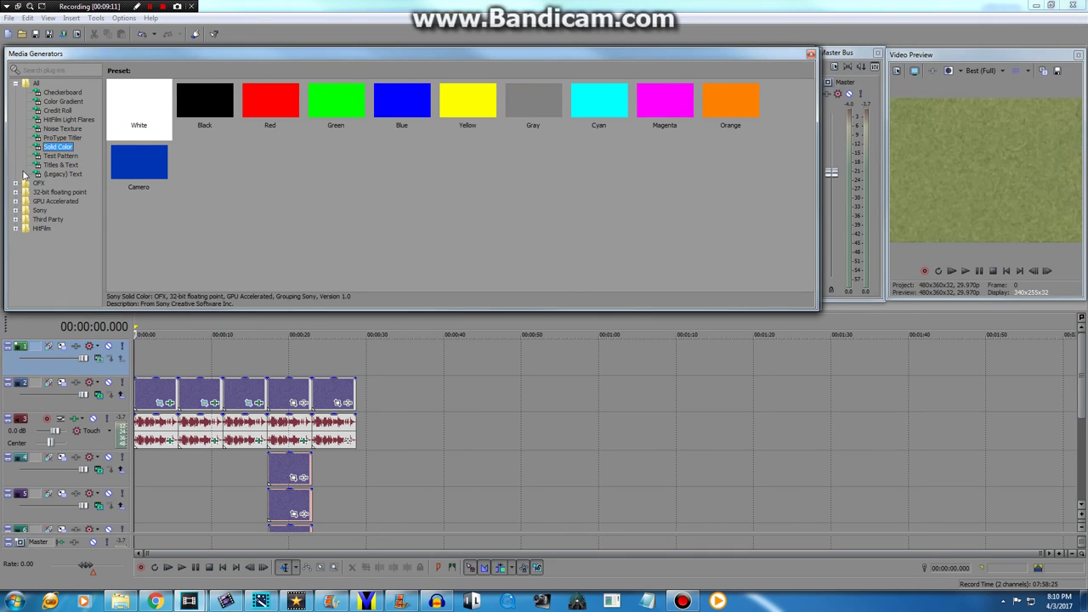
pyautogui.click(61, 157)
pyautogui.moveTo(675, 108); pyautogui.dragTo(318, 373)
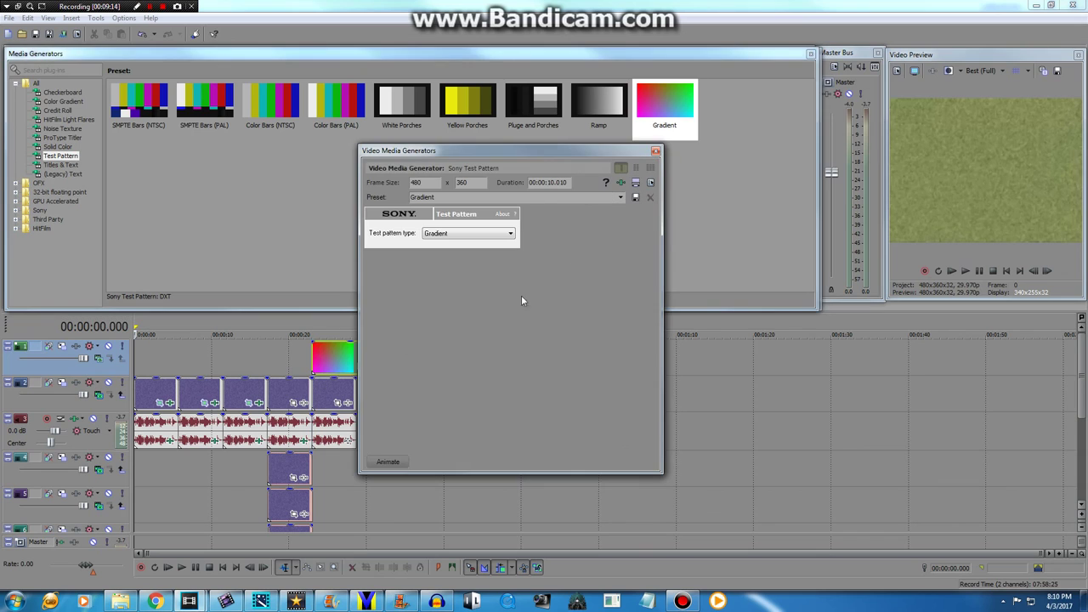
pyautogui.click(656, 152)
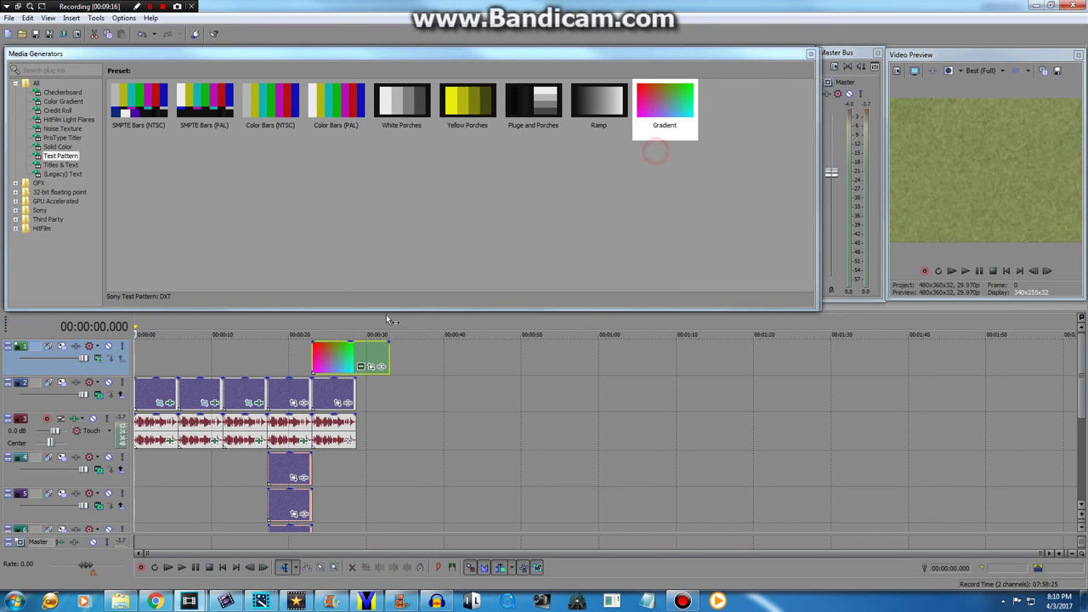
# - Apply the Chorus FX package to the audio event of the fifth logo clip
pyautogui.click(348, 438)
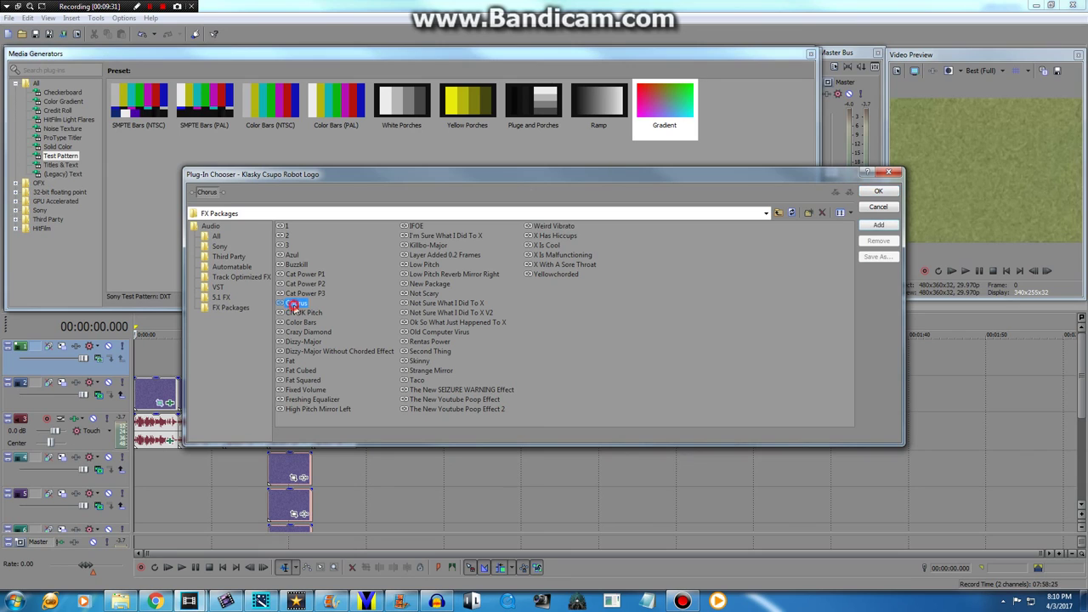
pyautogui.click(878, 191)
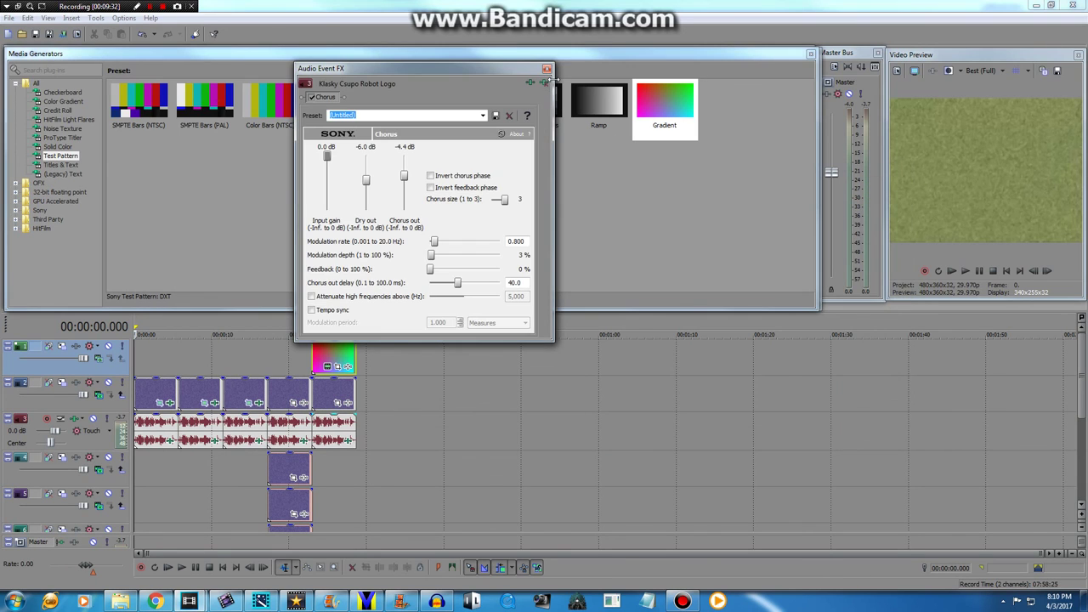
pyautogui.click(547, 70)
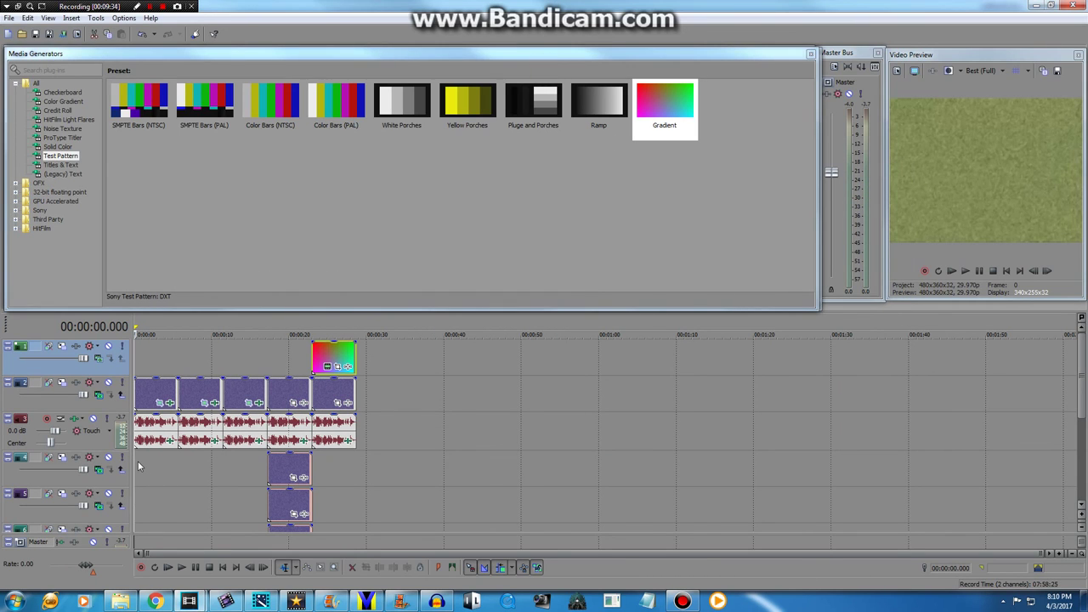
# - Preview the fifth segment and set the gradient track's compositing mode to Difference
pyautogui.click(312, 447)
pyautogui.press('space')
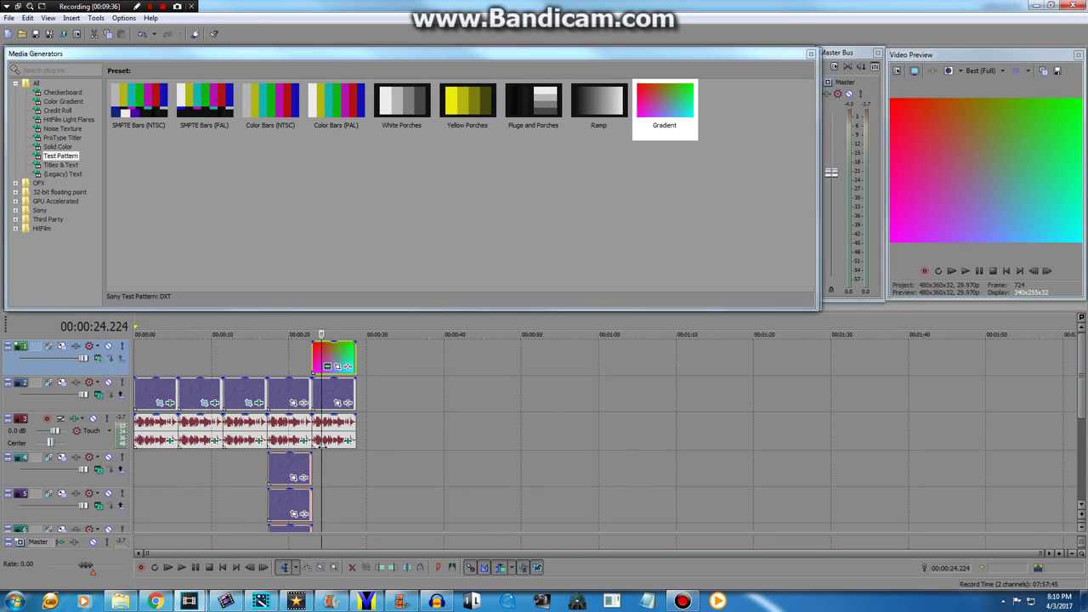
pyautogui.click(327, 443)
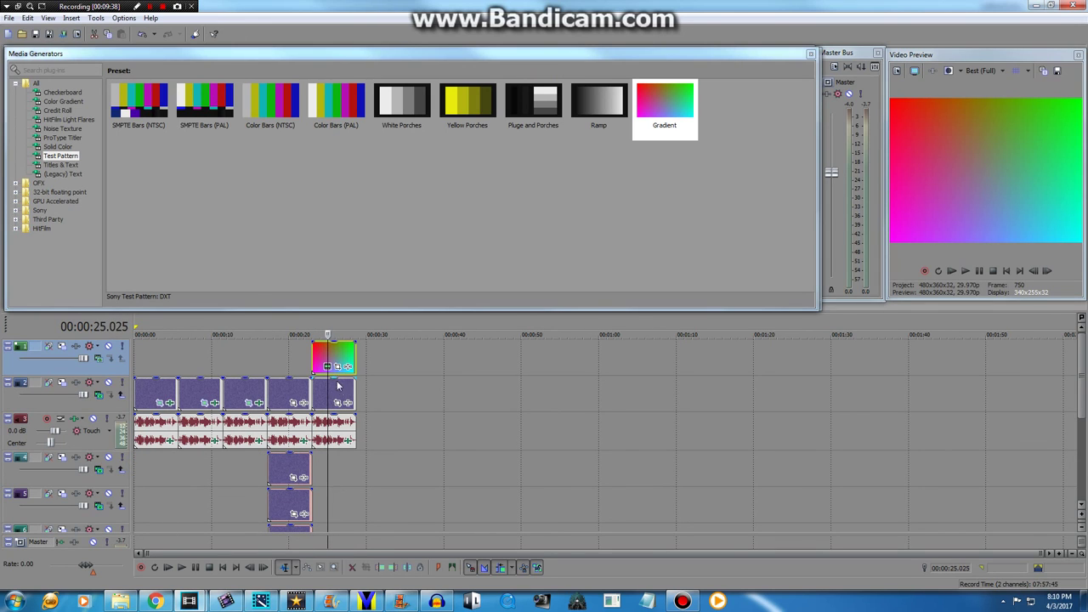
pyautogui.click(100, 358)
pyautogui.click(136, 565)
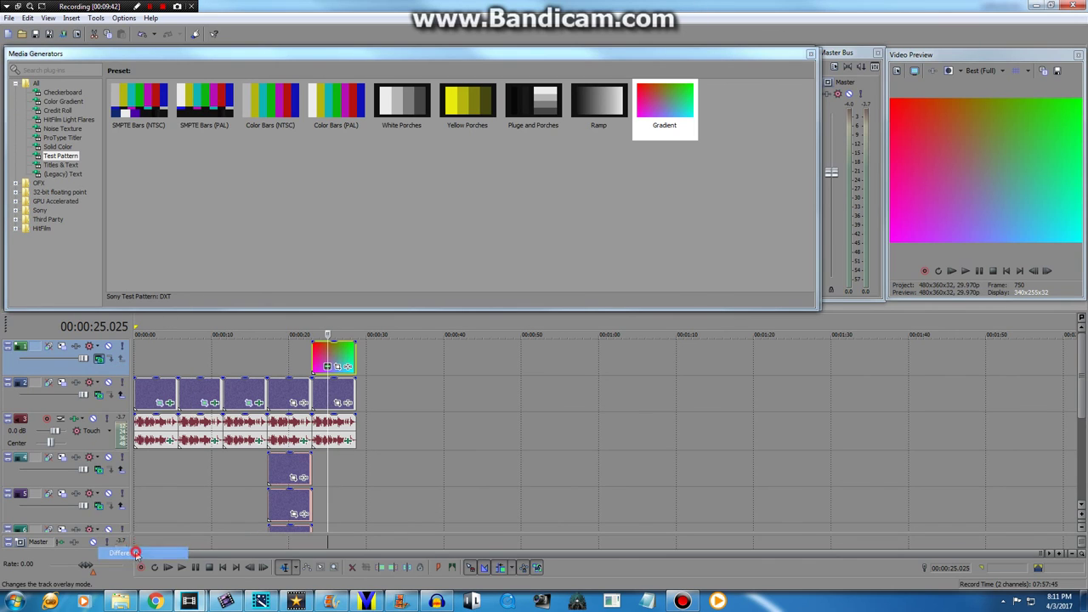
# - Reselect Difference as the compositing mode for video tracks 2, 4 and 5
pyautogui.click(99, 407)
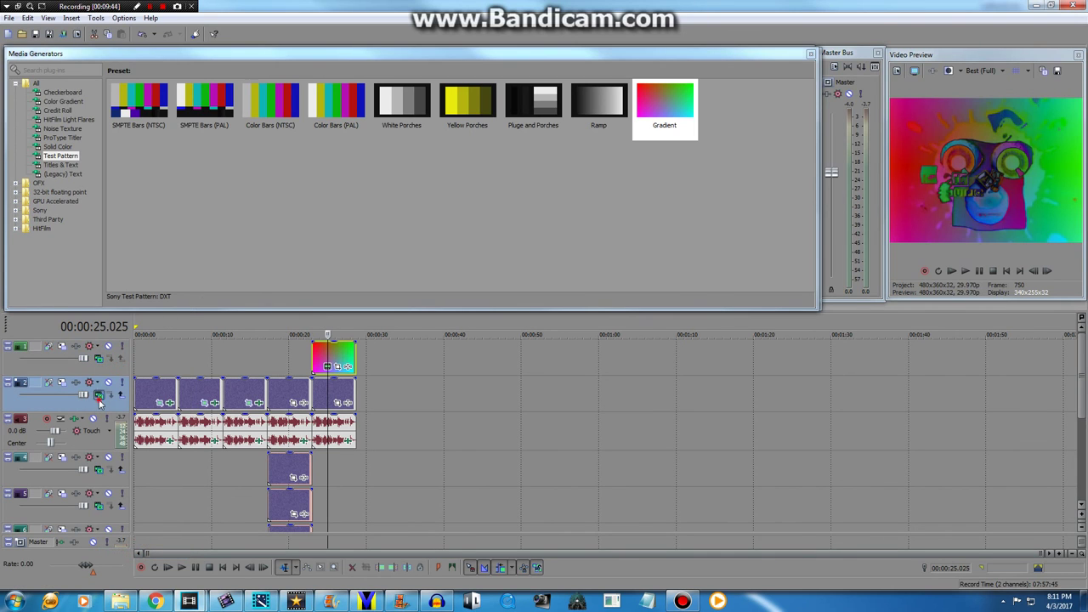
pyautogui.click(98, 396)
pyautogui.click(101, 474)
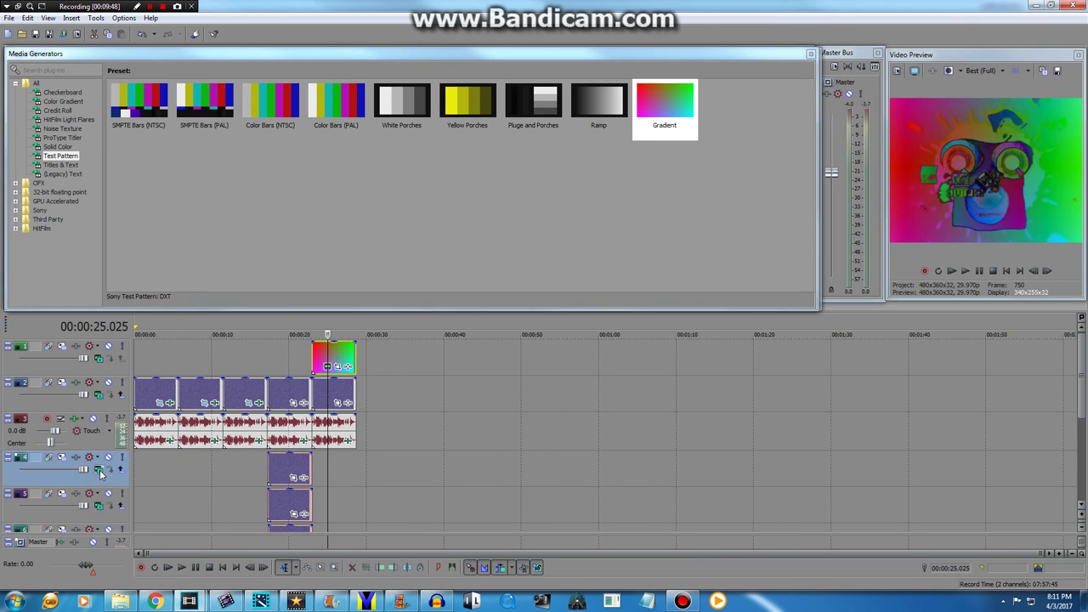
pyautogui.click(100, 473)
pyautogui.click(114, 453)
pyautogui.click(97, 507)
pyautogui.click(113, 493)
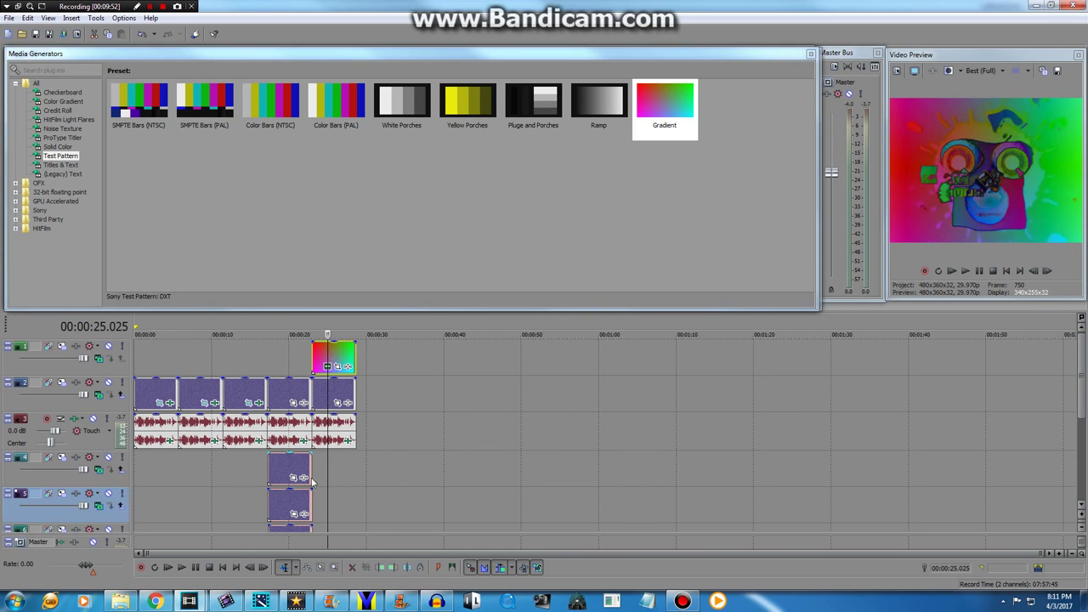
# - Reselect Difference as the compositing mode for video tracks 6 and 7
pyautogui.scroll(-3, 1081, 399)
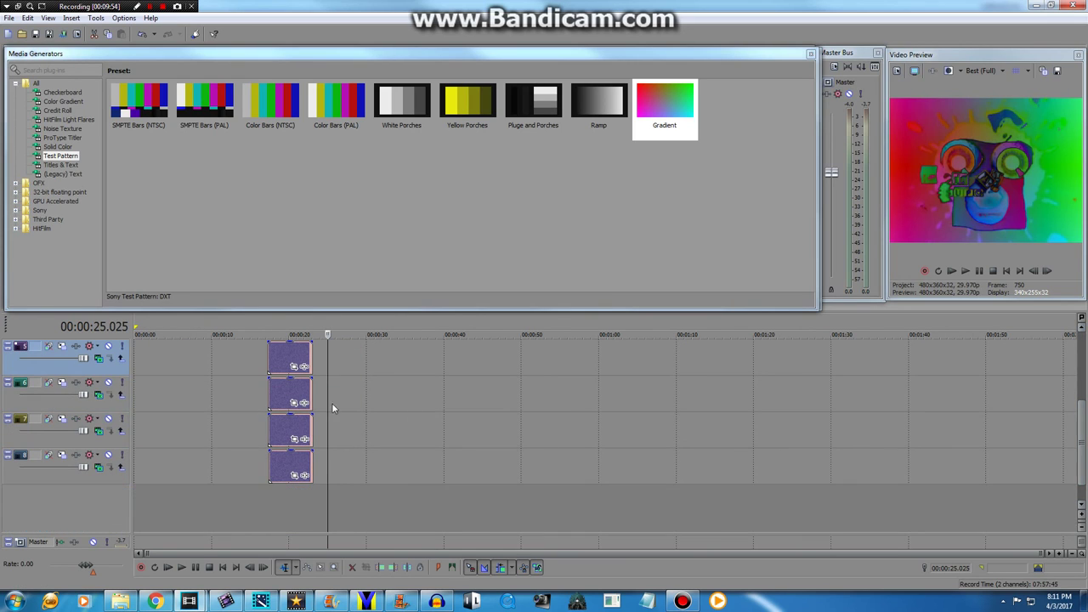
pyautogui.click(98, 394)
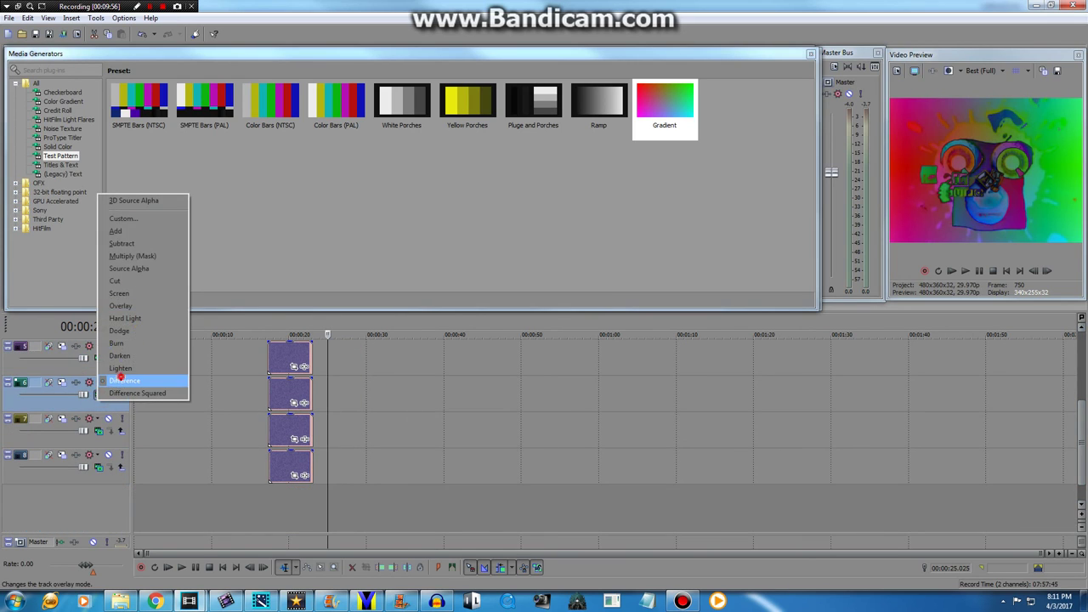
pyautogui.click(120, 379)
pyautogui.click(97, 431)
pyautogui.click(120, 416)
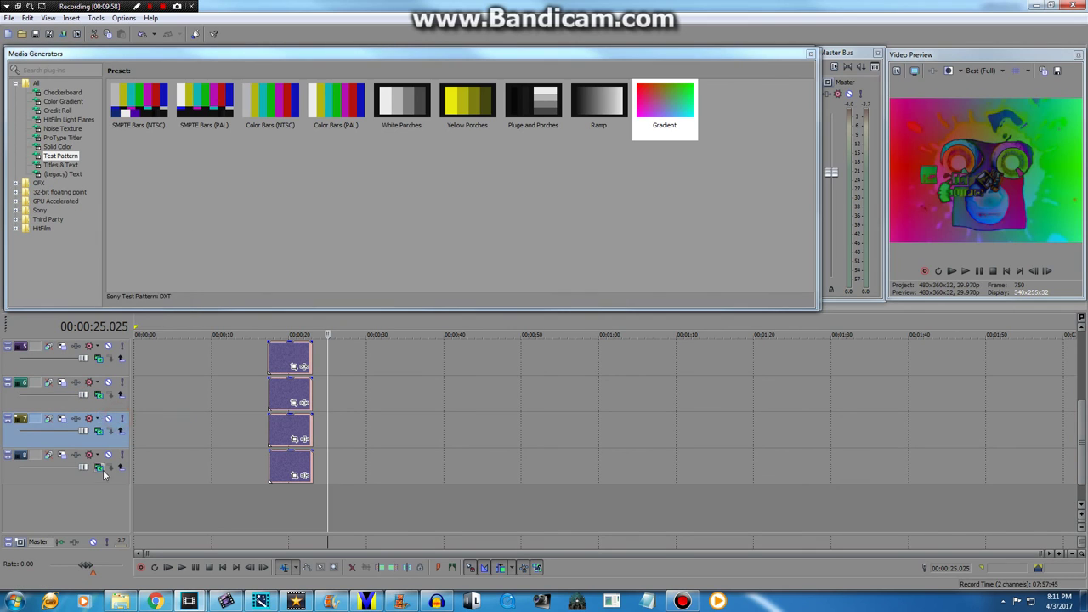